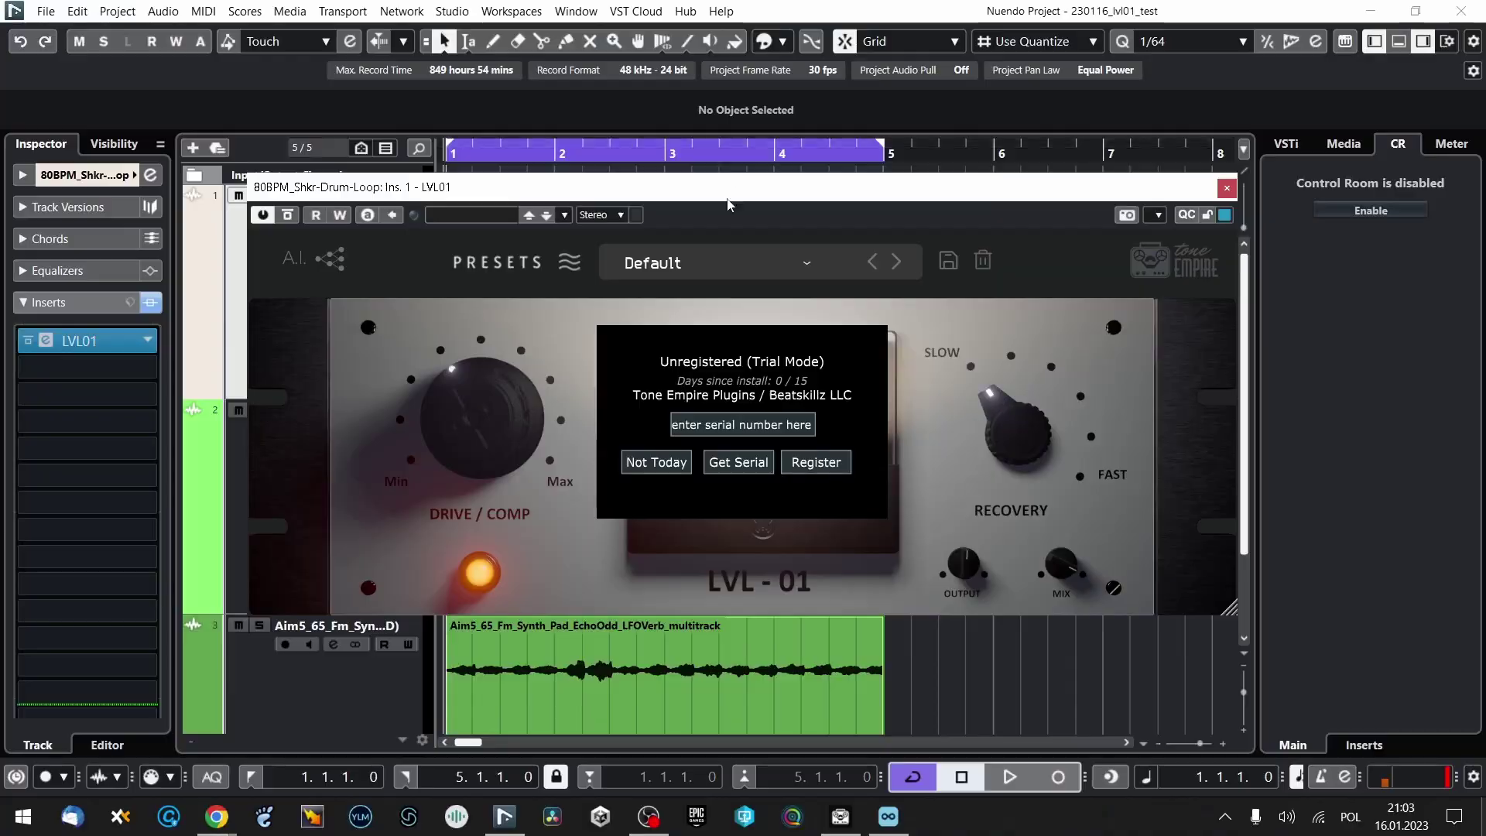
Skip the LVL01 plug-in registration and audition the project's drum, bass and synth pad loops together, stopping playback at the end
{"action": "left_click", "coordinate": [655, 462]}
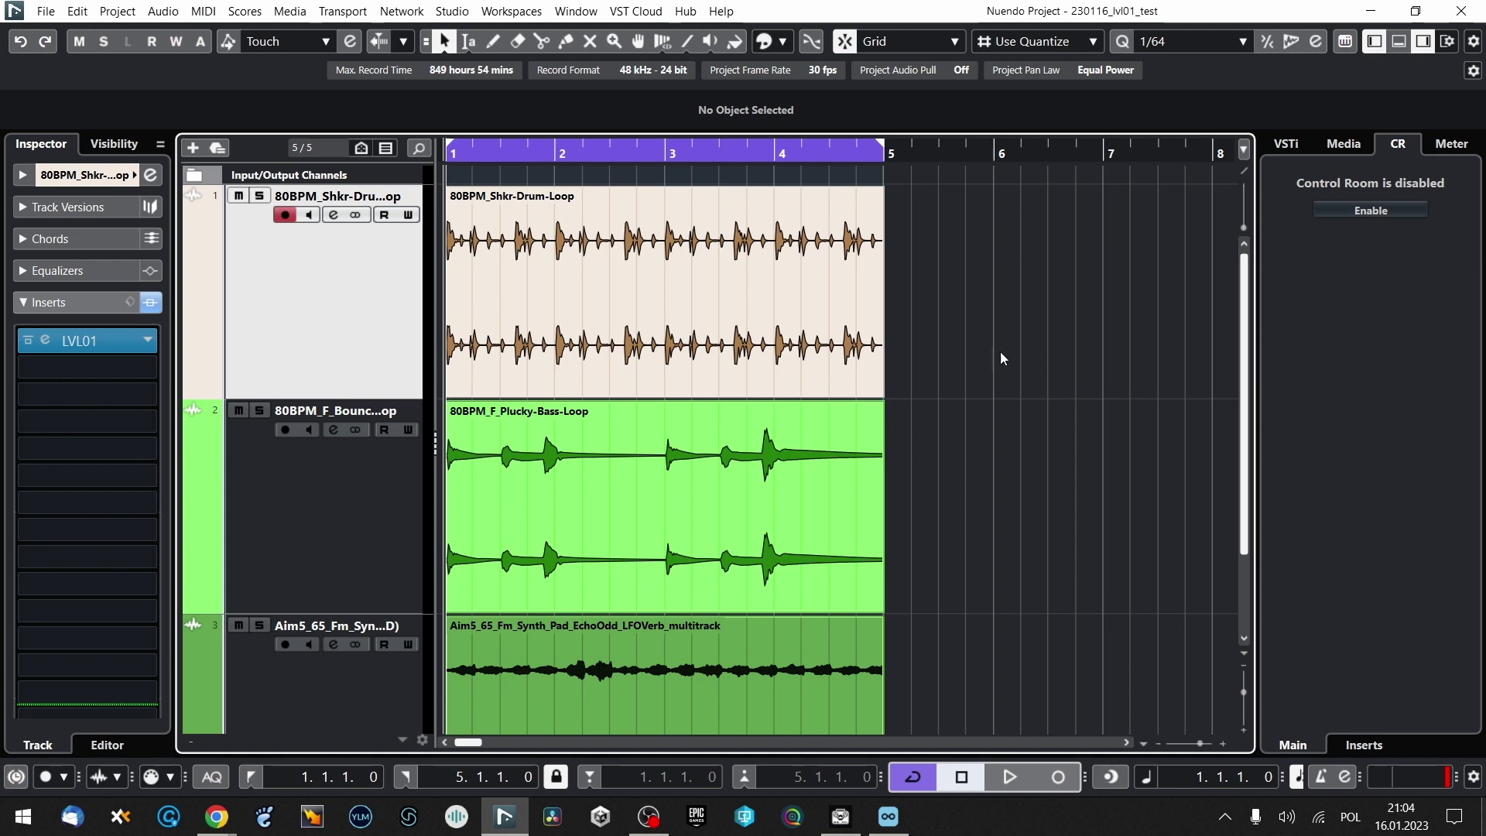
{"action": "left_click_drag", "start_coordinate": [1244, 307], "coordinate": [1223, 343]}
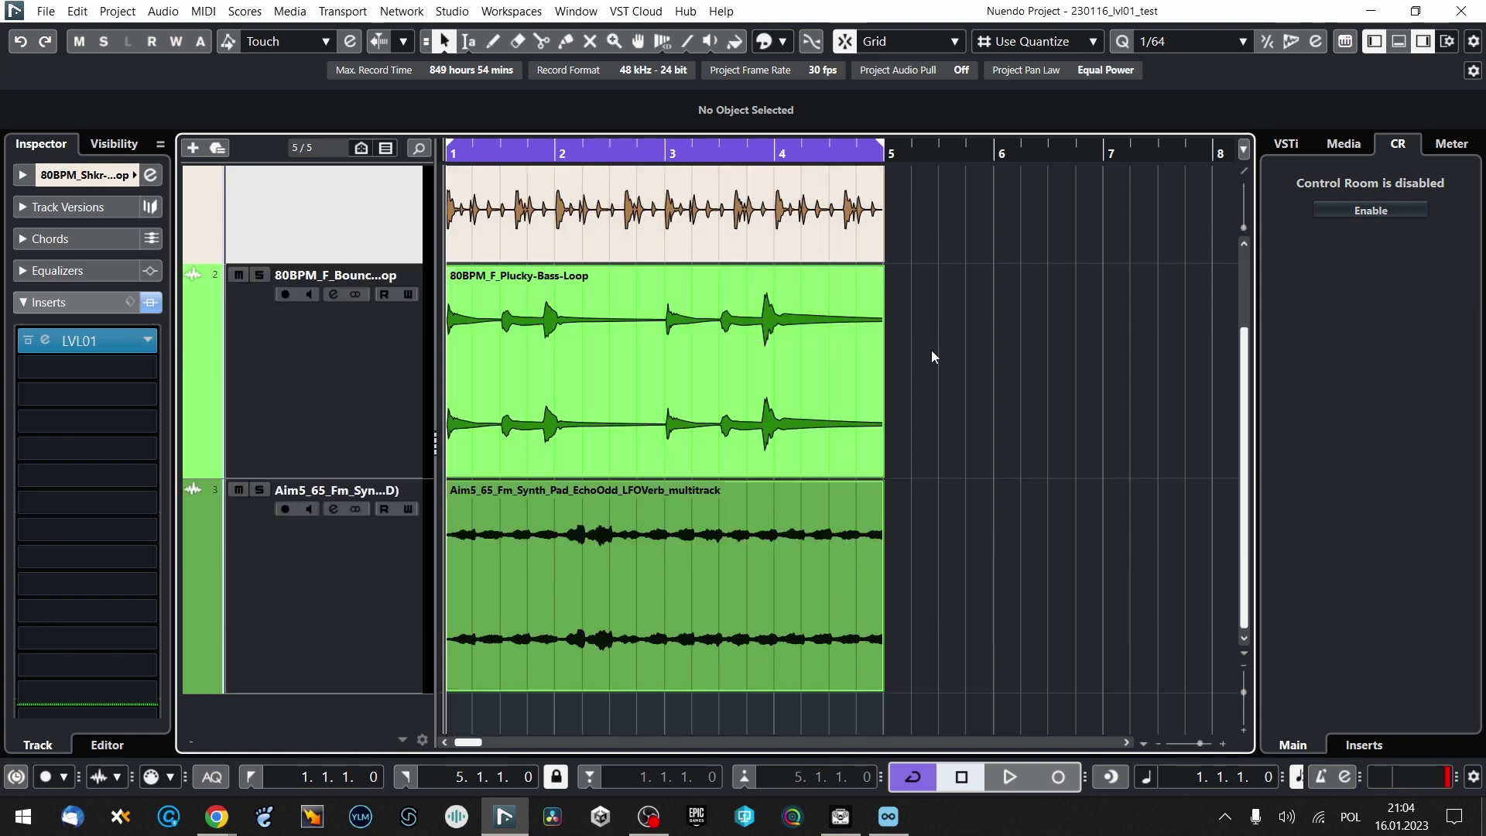
{"action": "scroll", "coordinate": [1032, 397], "scroll_direction": "up", "scroll_amount": 3}
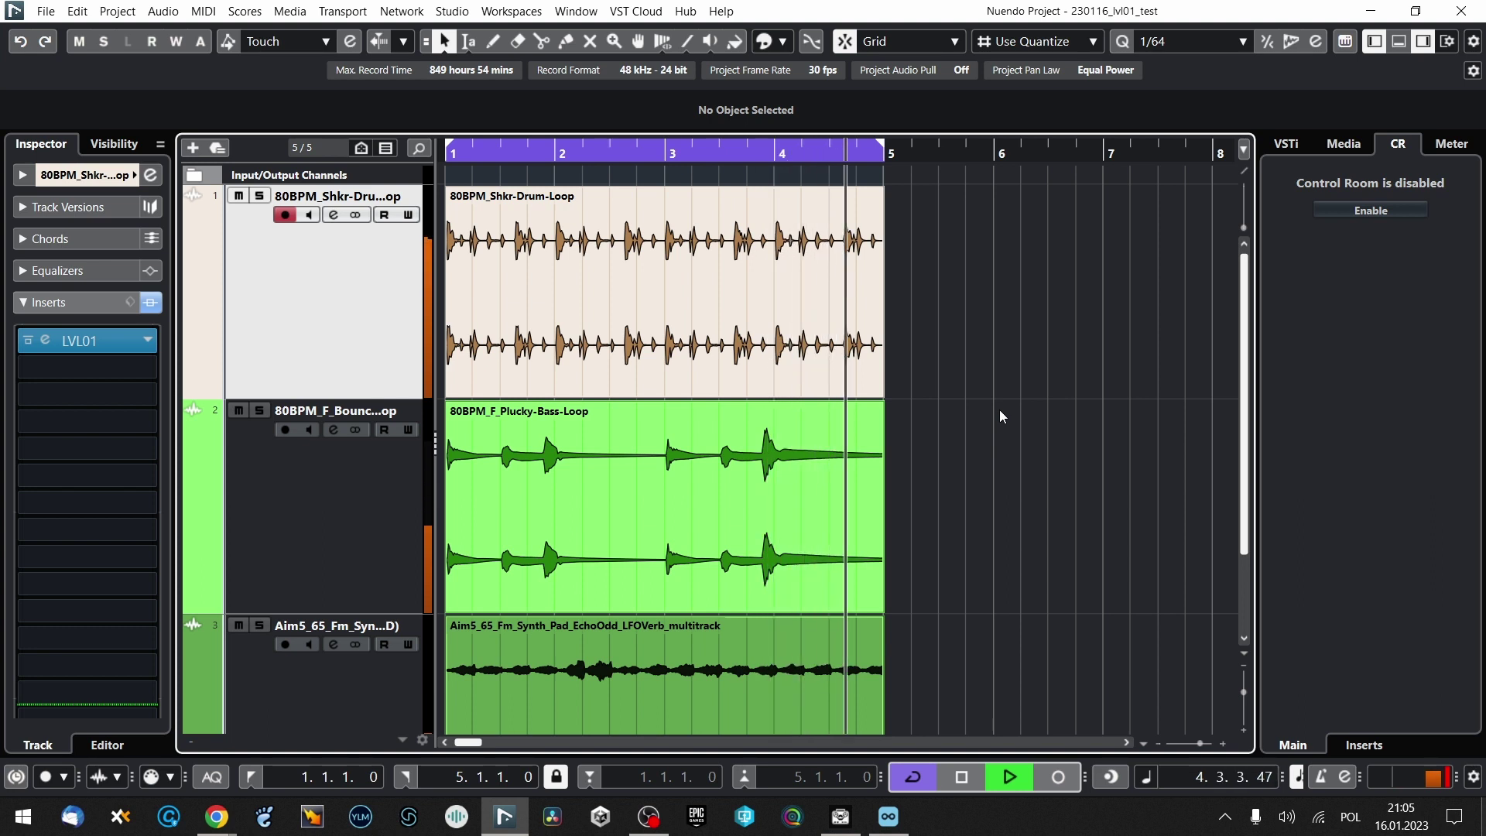
{"action": "key", "text": "space"}
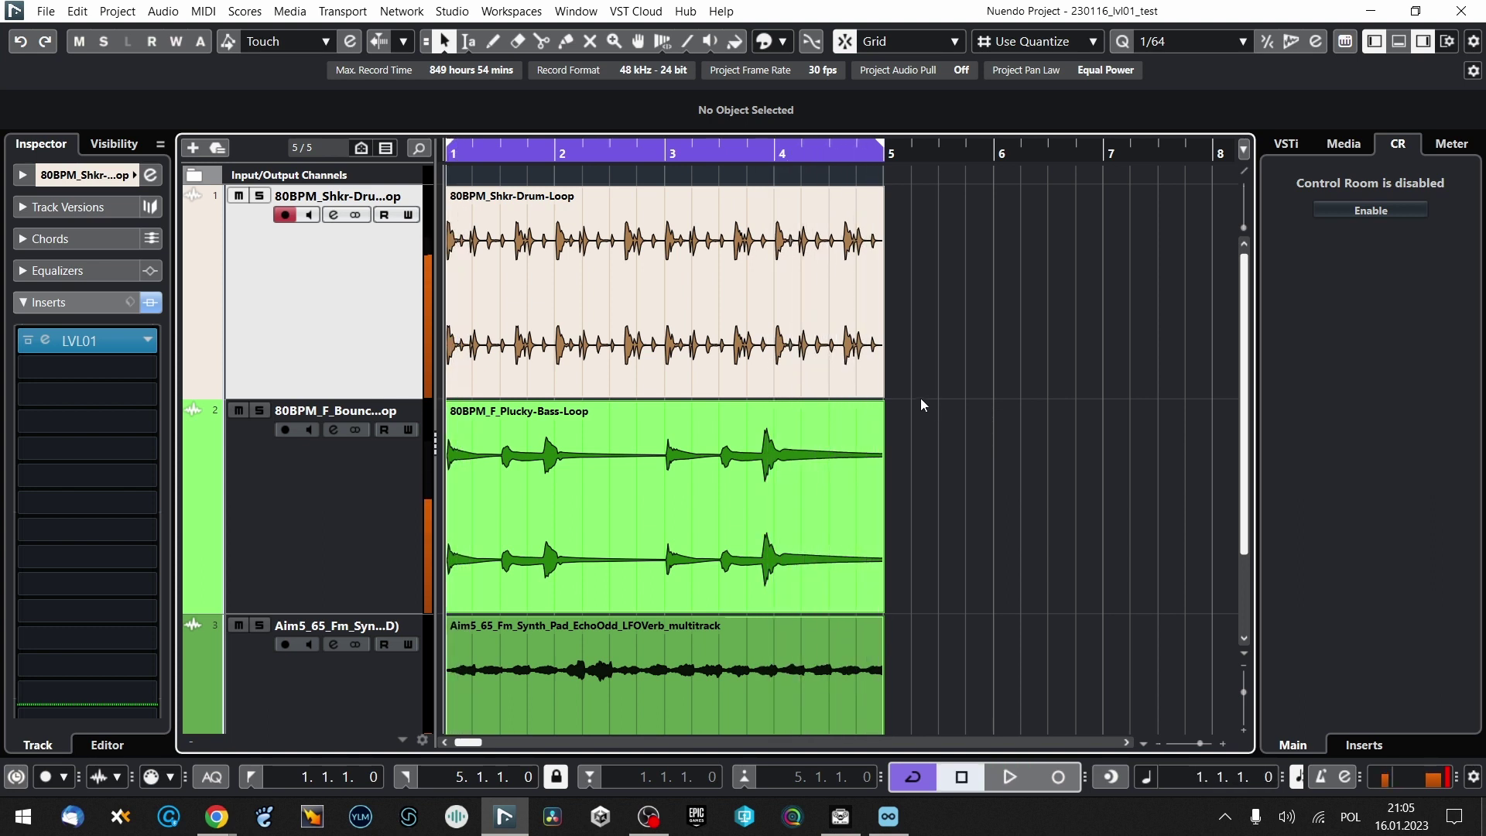
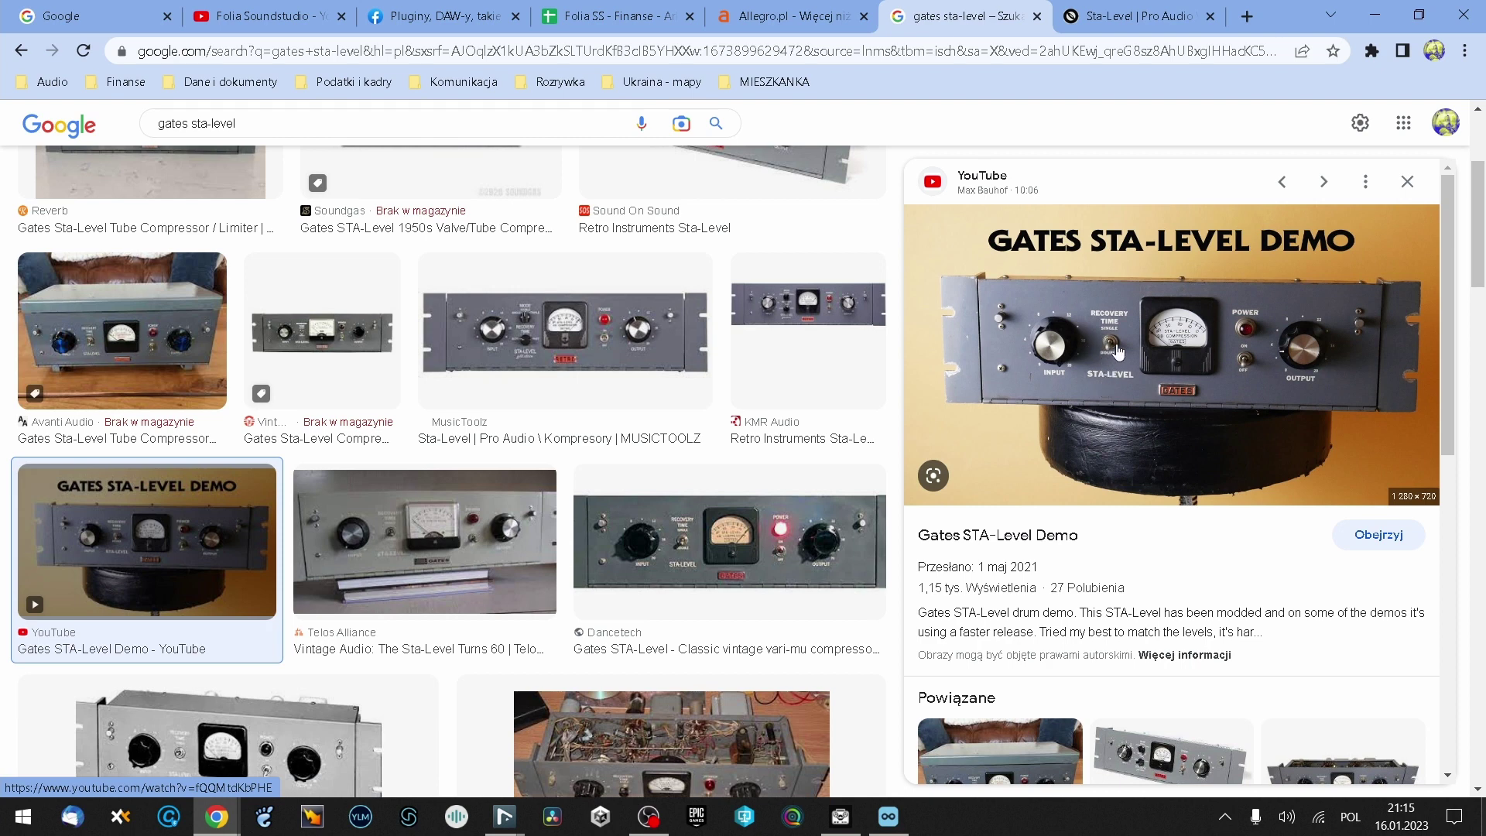
Open the Gates STA-Level Demo video on YouTube from the Google image results in the browser and pause it
{"action": "left_click", "coordinate": [1118, 350]}
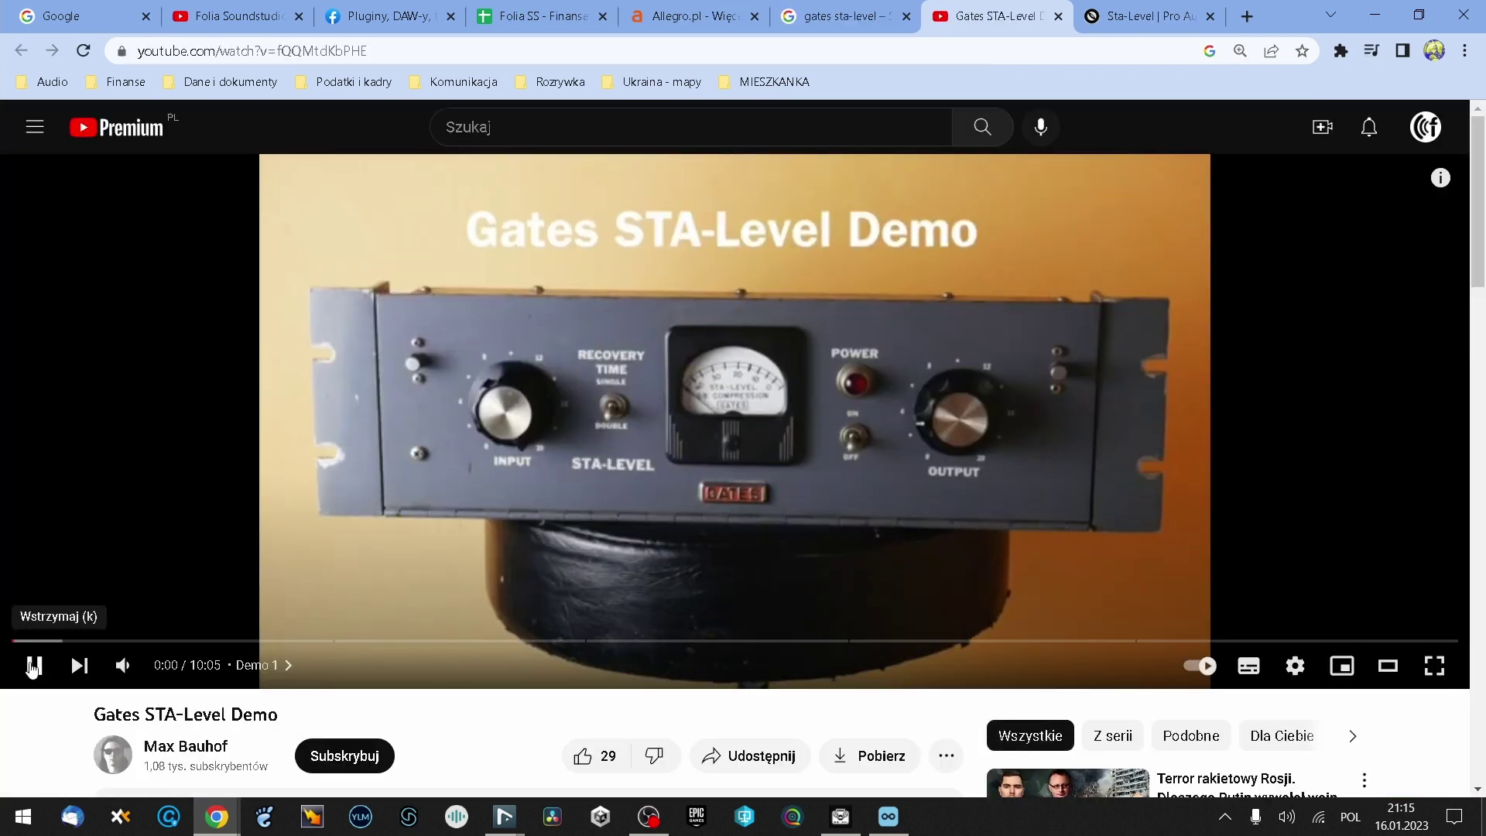
{"action": "left_click", "coordinate": [33, 665]}
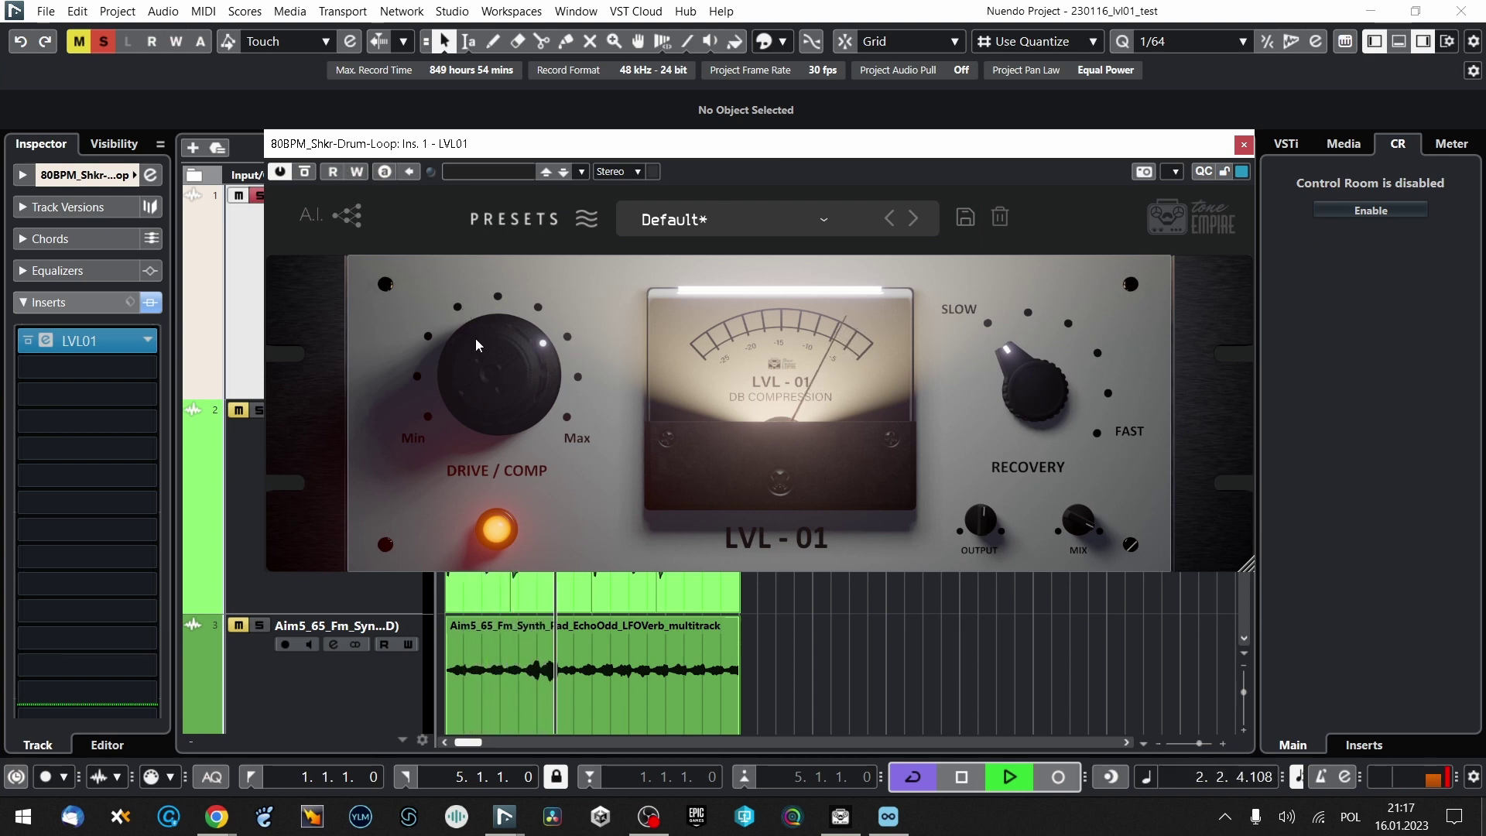
In Nuendo, adjust Drive/Comp of the drum loop's LVL01 during playback, settling at about the second-highest mark
{"action": "scroll", "coordinate": [485, 358], "scroll_direction": "up", "scroll_amount": 5}
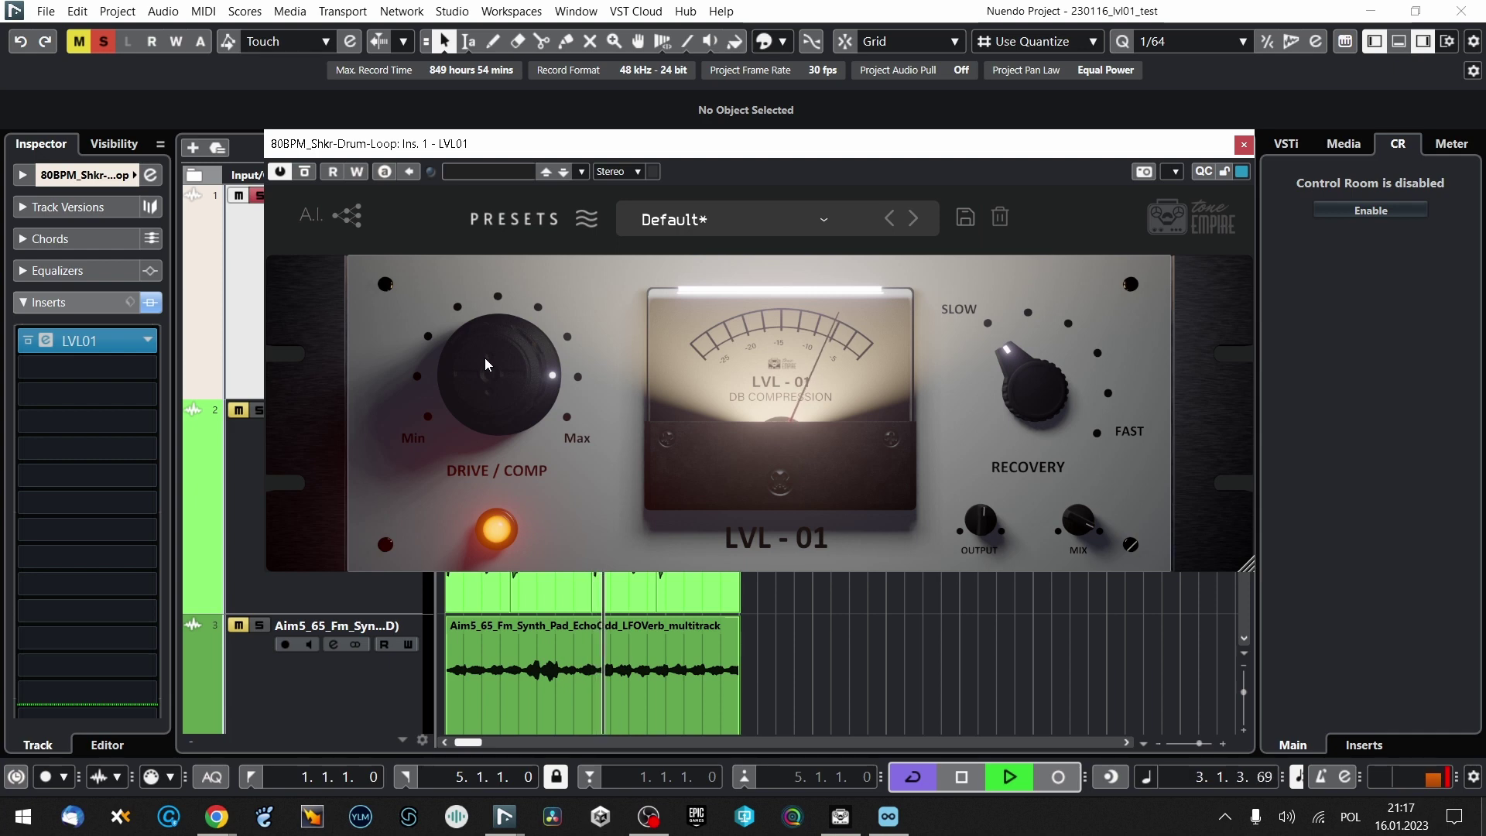
{"action": "scroll", "coordinate": [485, 358], "scroll_direction": "up", "scroll_amount": 3}
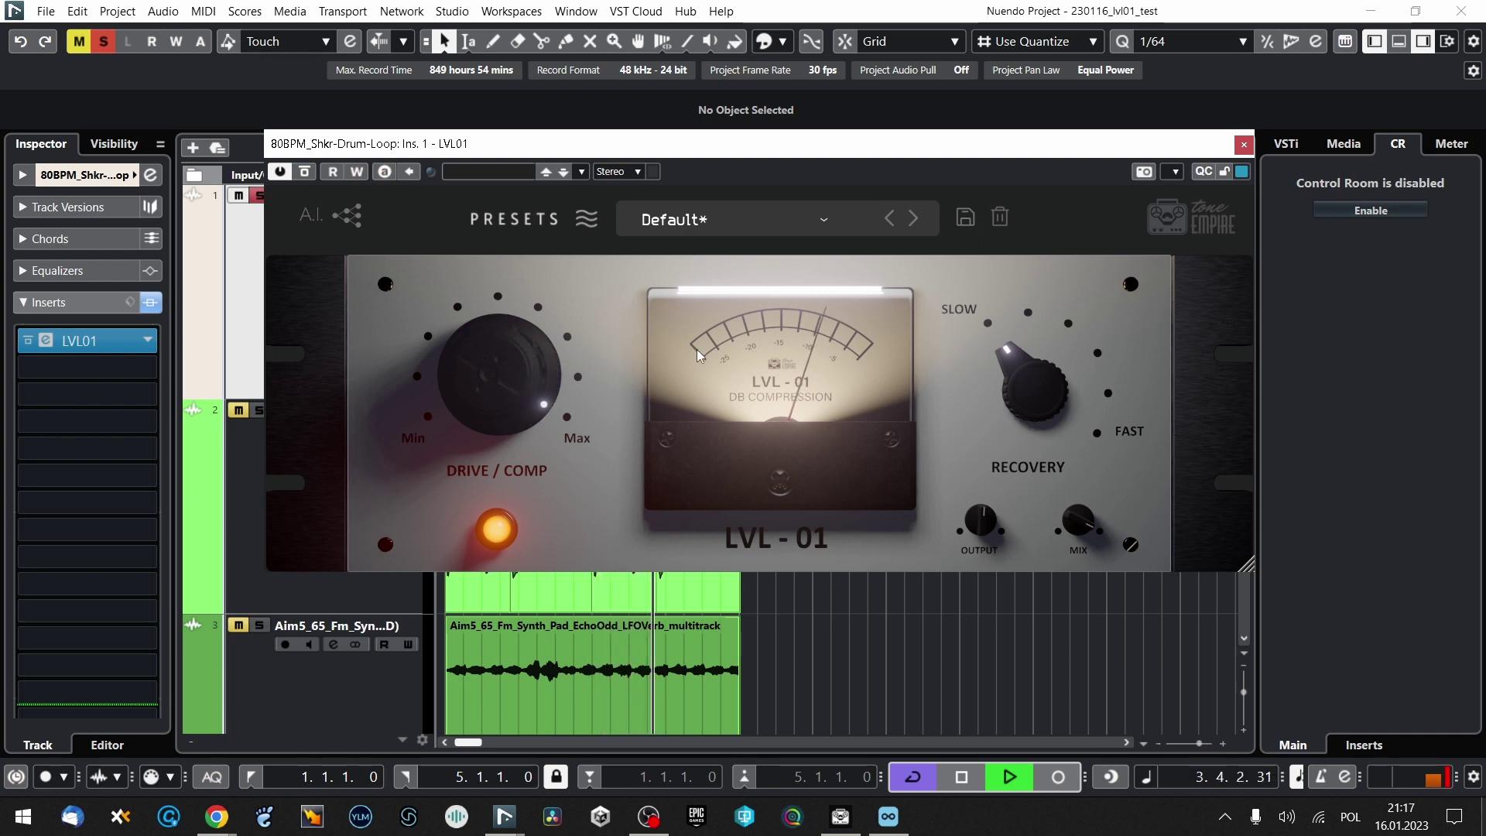
{"action": "scroll", "coordinate": [535, 373], "scroll_direction": "down", "scroll_amount": 1}
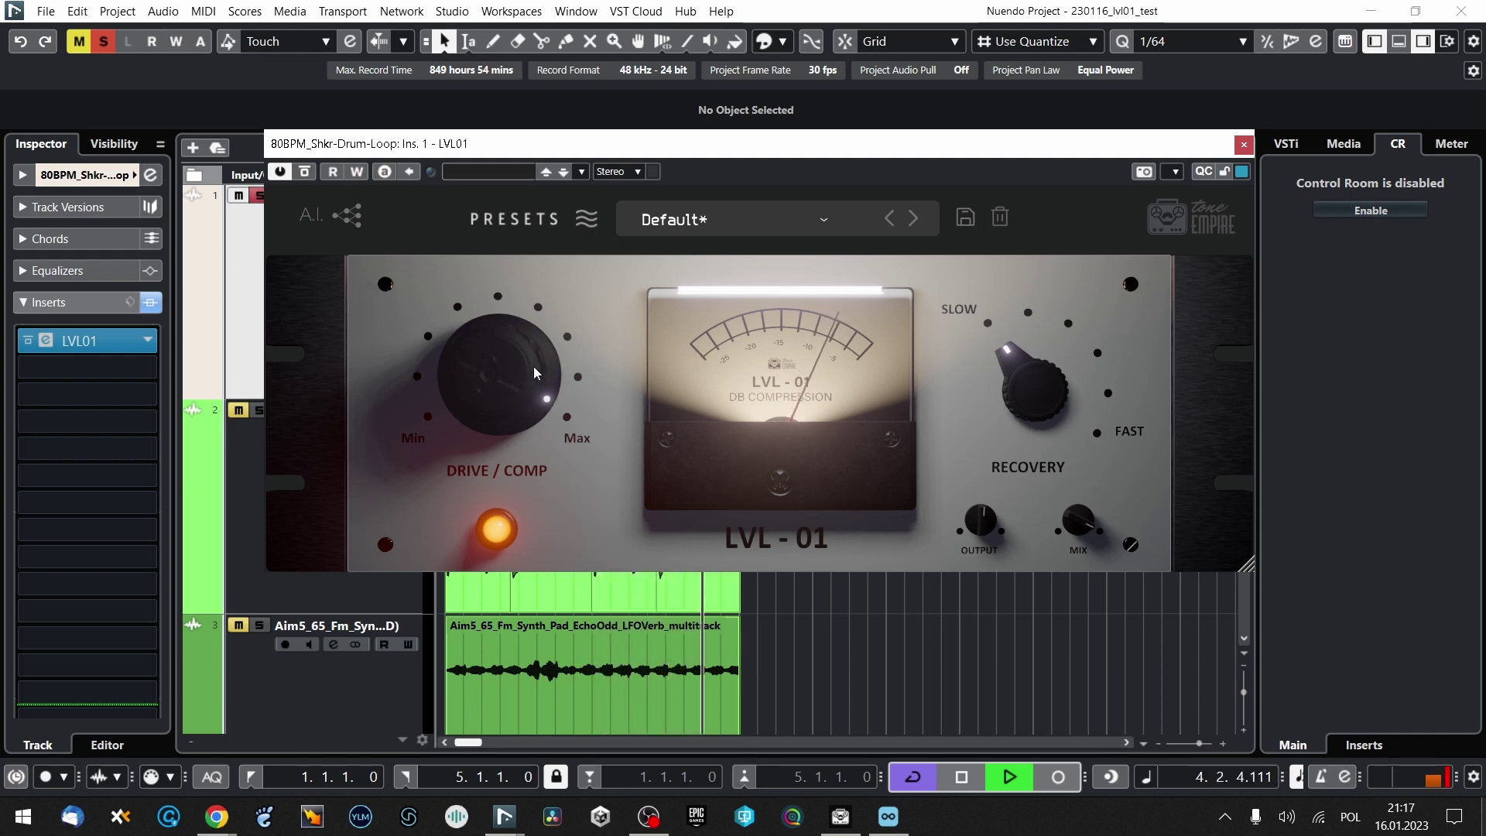
{"action": "scroll", "coordinate": [535, 373], "scroll_direction": "down", "scroll_amount": 2}
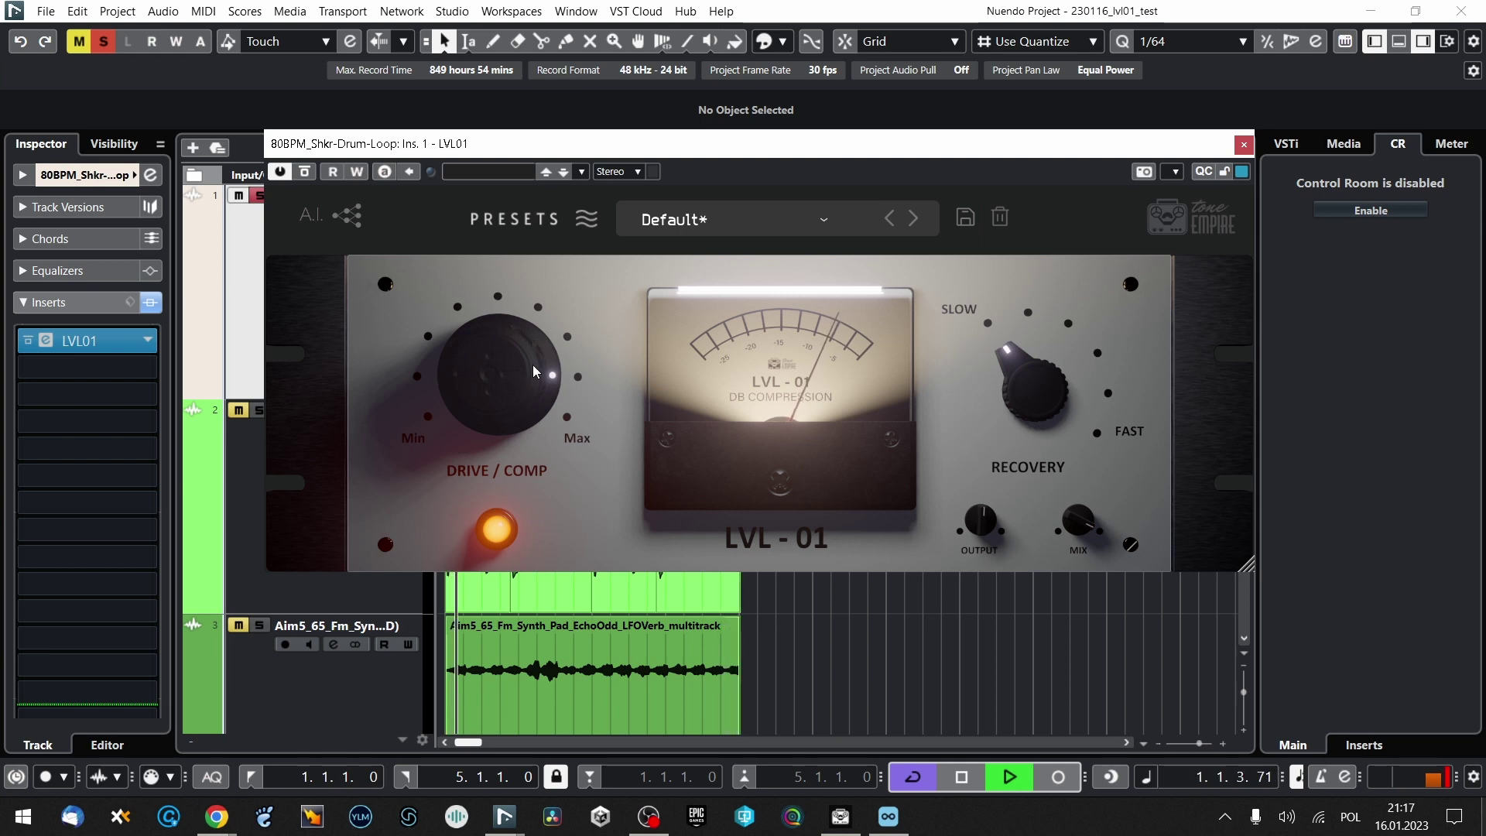
Try a fast Recovery against the slow setting on the drum loop's LVL01 at slightly different Drive/Comp amounts, ending on the slow setting
{"action": "left_click_drag", "start_coordinate": [991, 325], "coordinate": [1058, 371]}
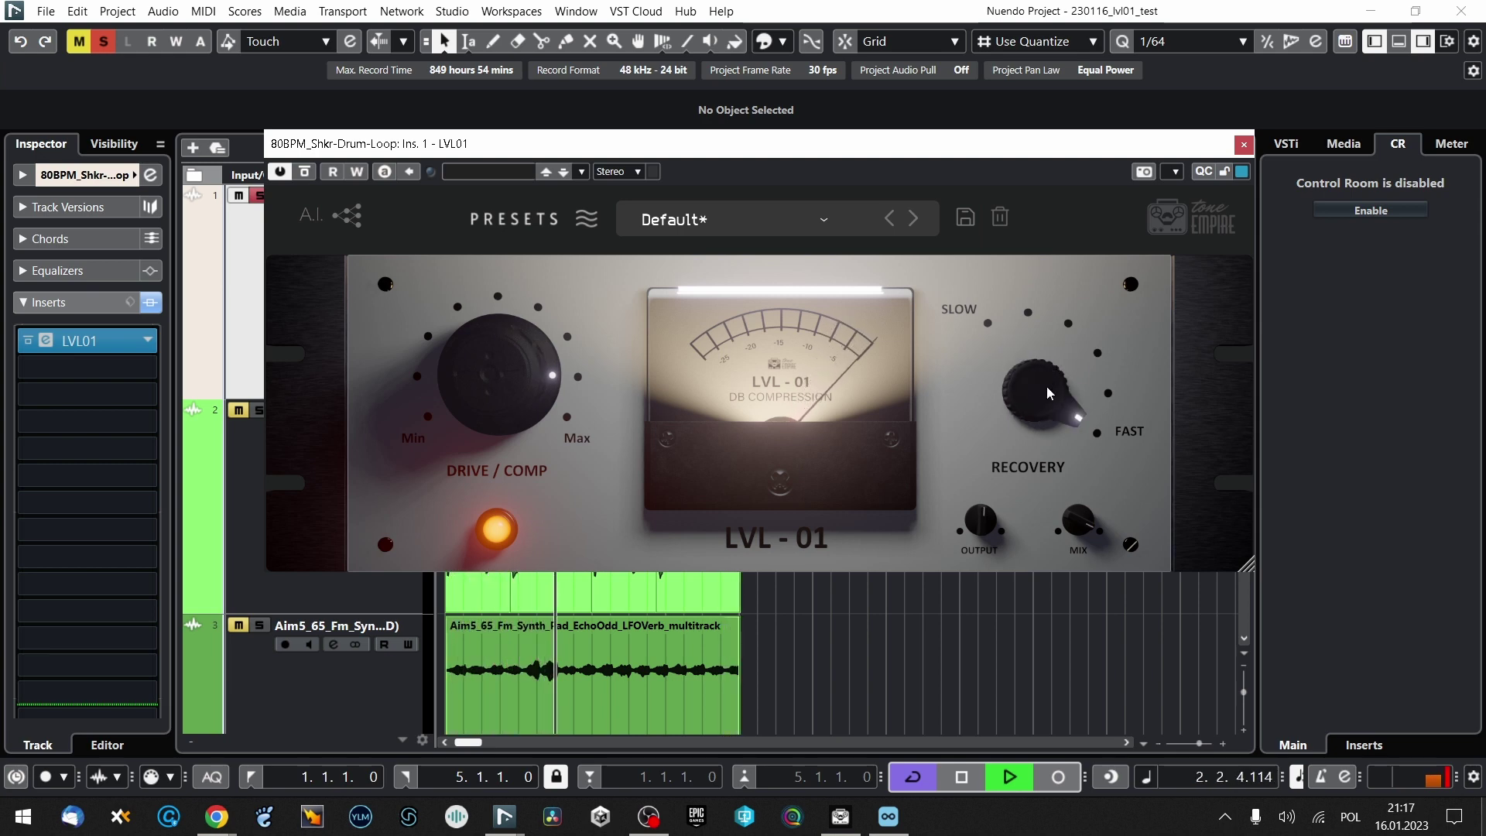
{"action": "double_click", "coordinate": [1045, 394]}
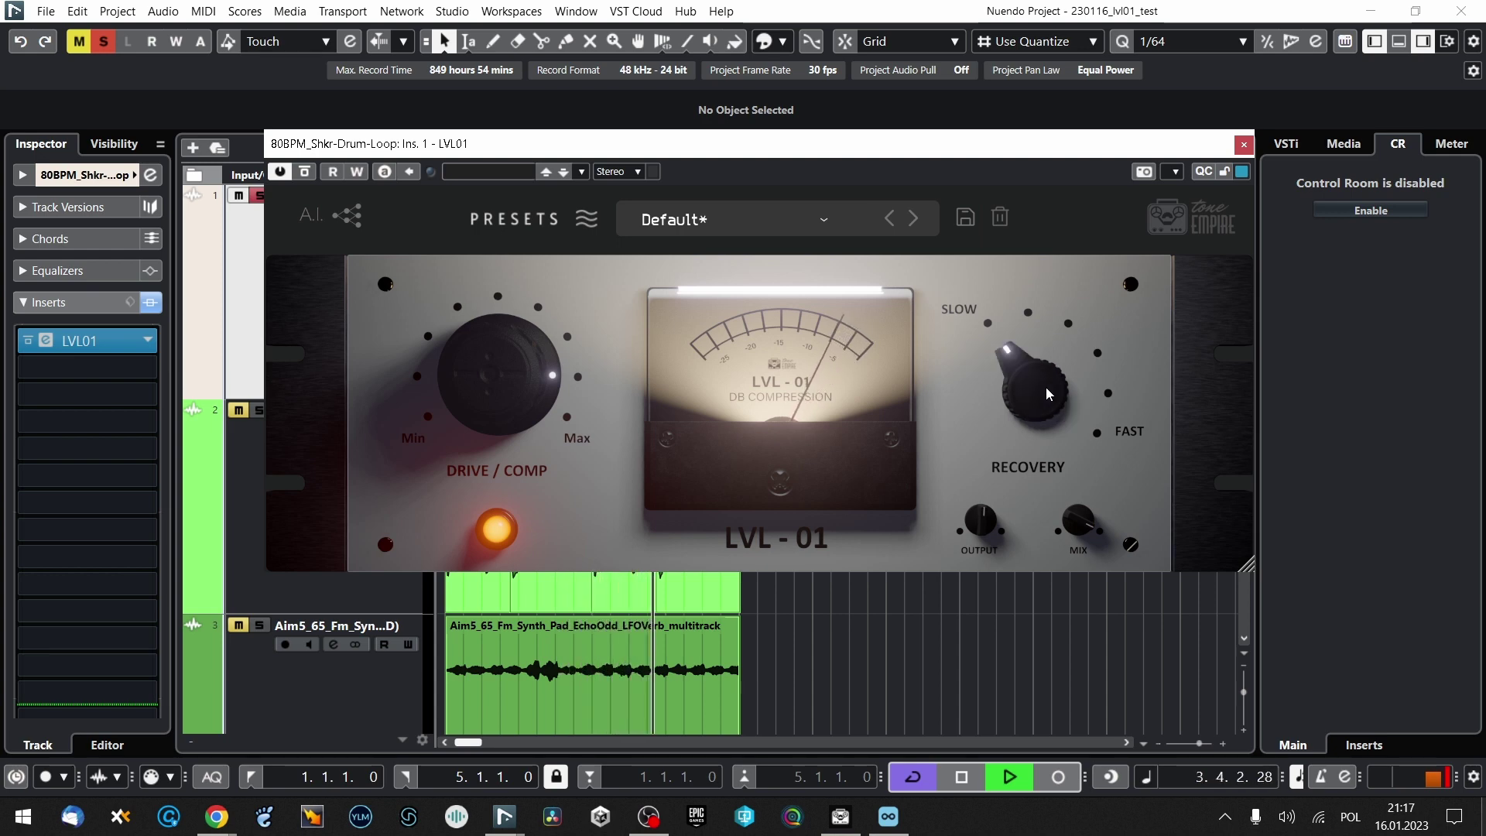
{"action": "left_click_drag", "start_coordinate": [1047, 393], "coordinate": [1048, 375]}
{"action": "scroll", "coordinate": [504, 385], "scroll_direction": "up", "scroll_amount": 2}
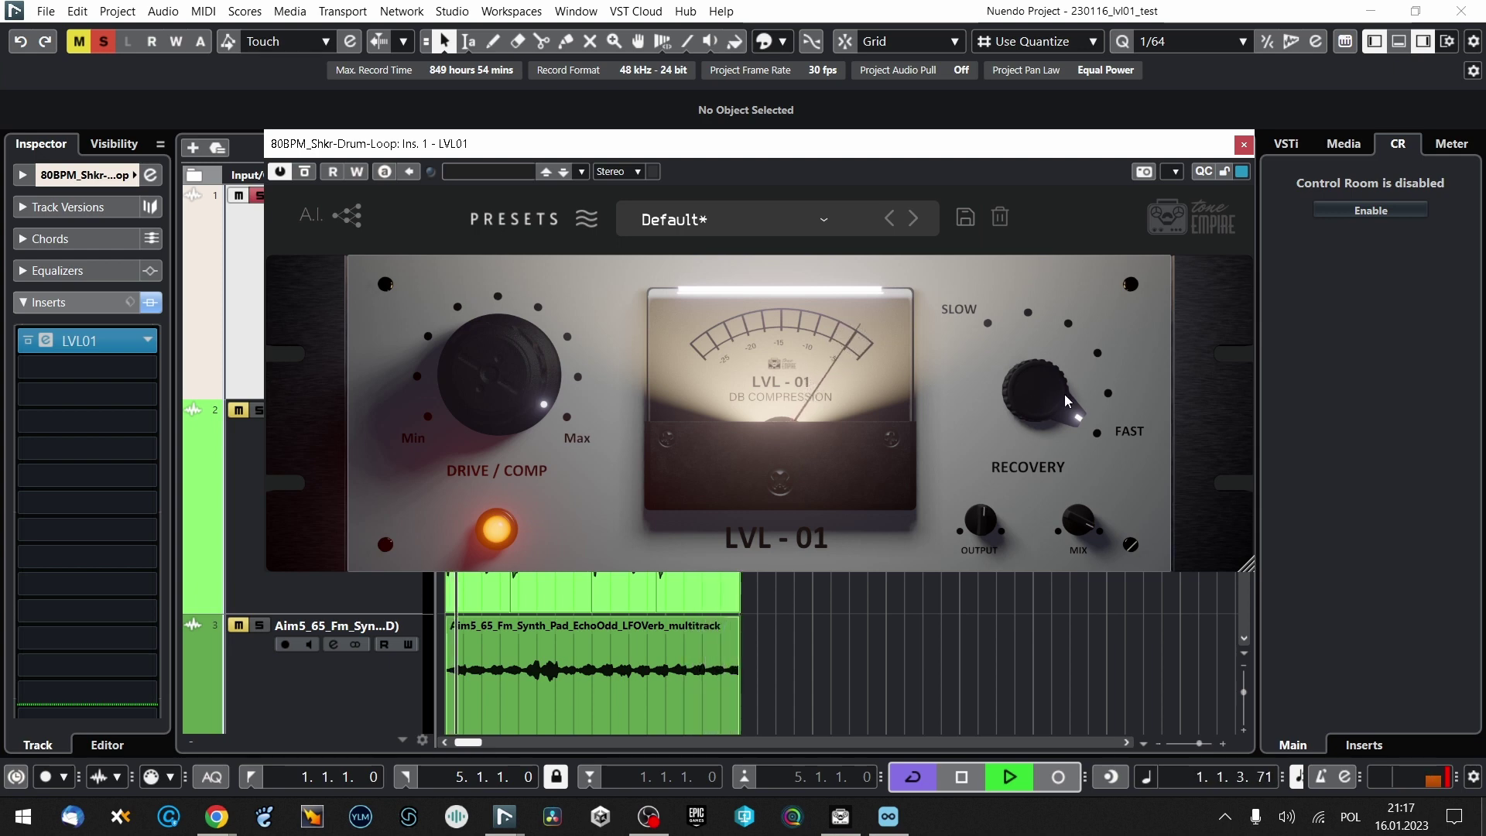
{"action": "left_click_drag", "start_coordinate": [1067, 401], "coordinate": [1042, 391]}
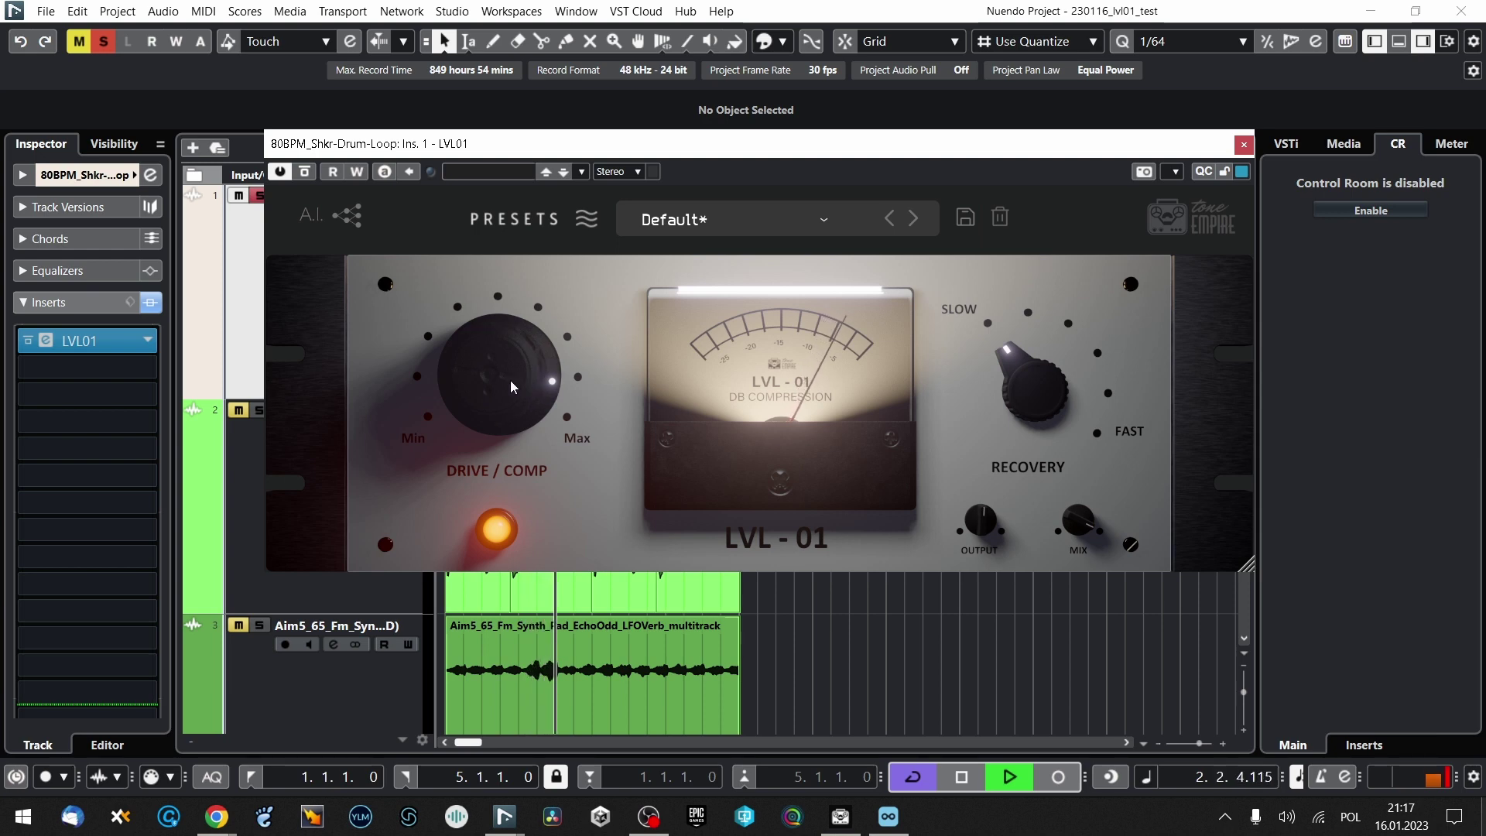
{"action": "scroll", "coordinate": [510, 387], "scroll_direction": "down", "scroll_amount": 1}
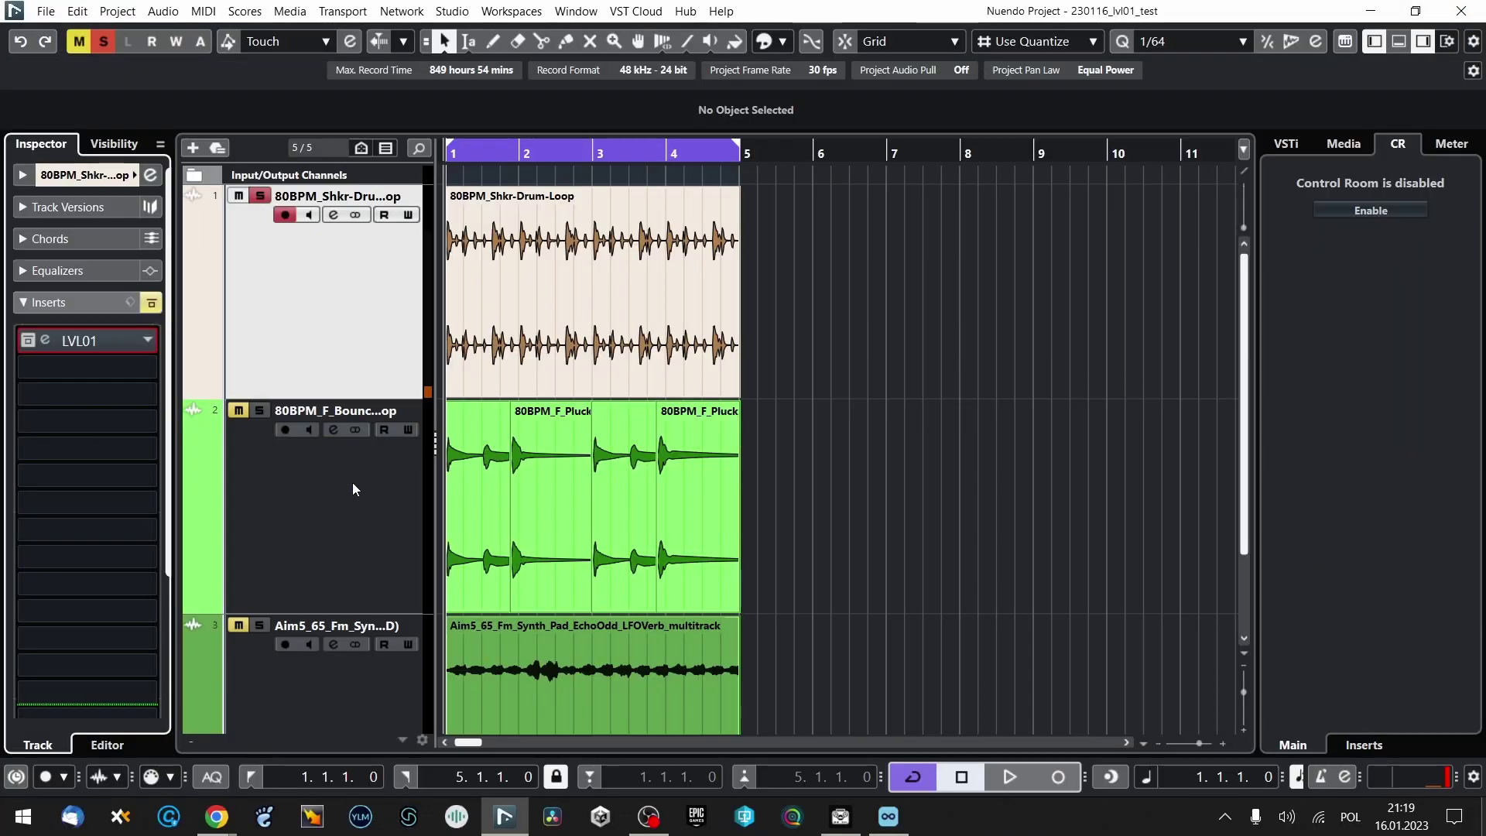
Insert LVL01 in the first insert slot of the bass loop track and skip its registration
{"action": "left_click", "coordinate": [78, 367]}
{"action": "key", "text": "Escape"}
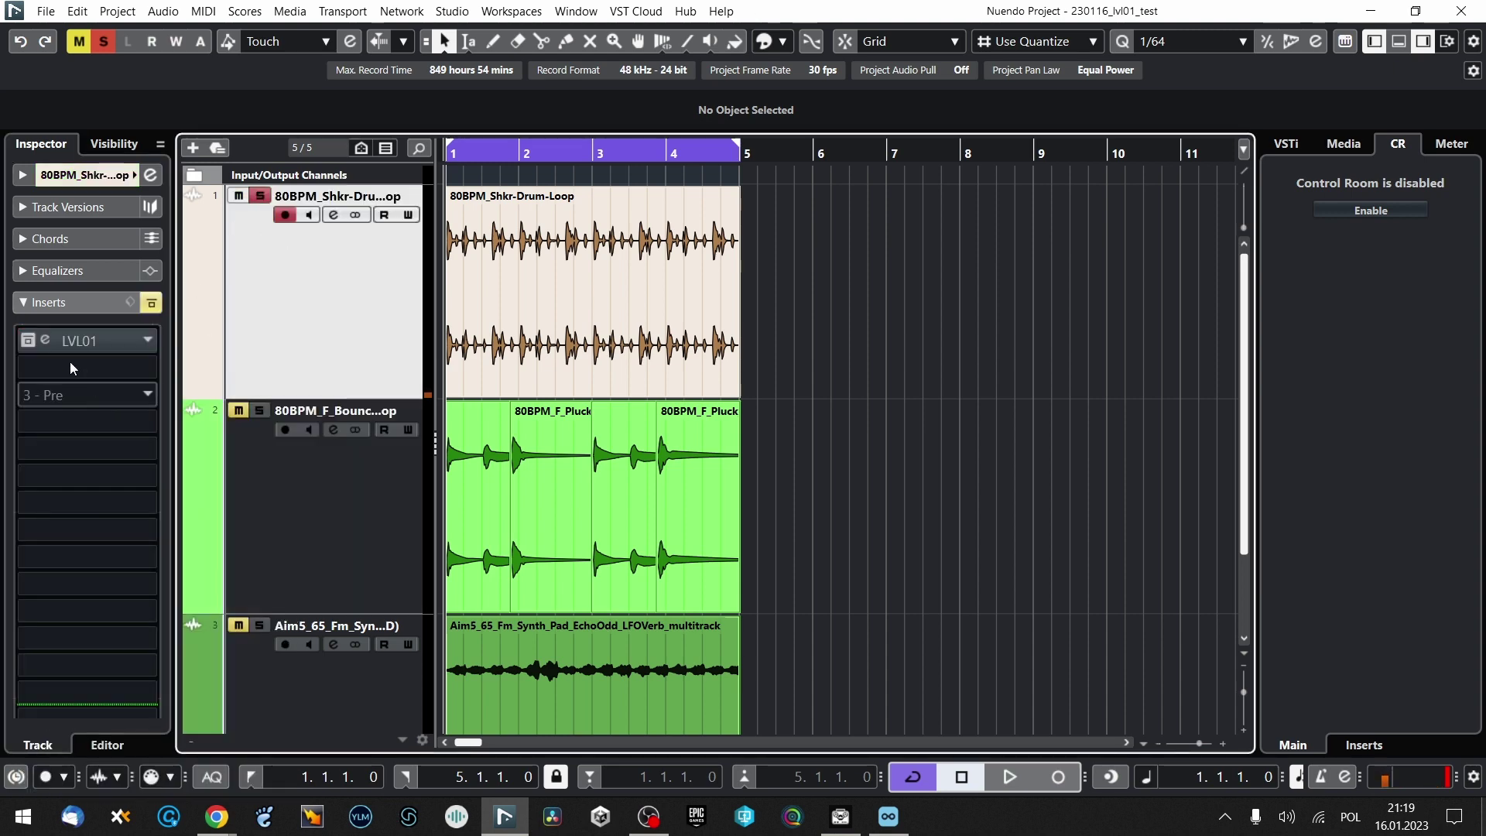
{"action": "left_click", "coordinate": [283, 535]}
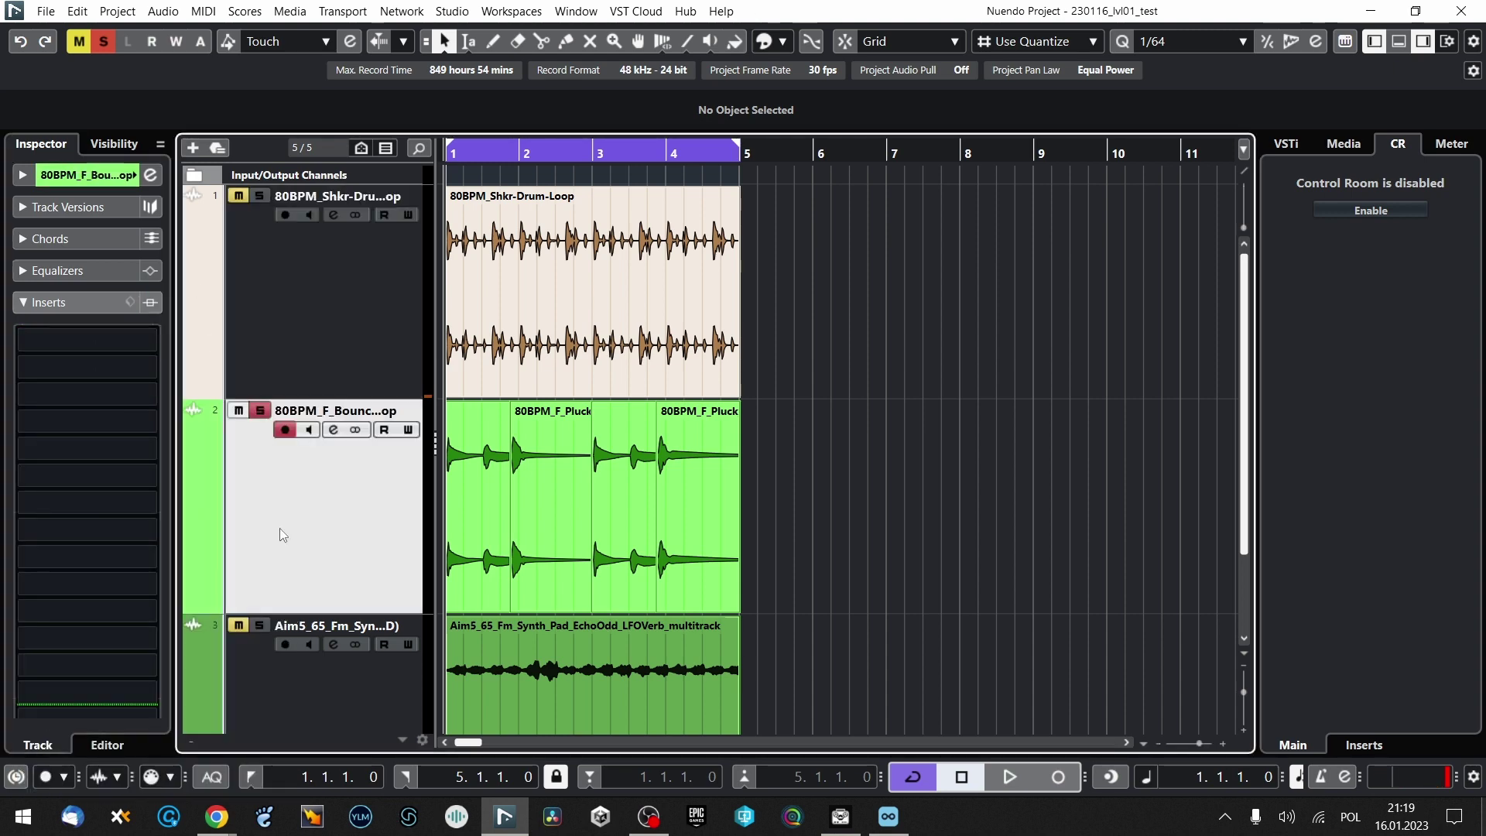
{"action": "left_click", "coordinate": [85, 350]}
{"action": "key", "text": "Escape"}
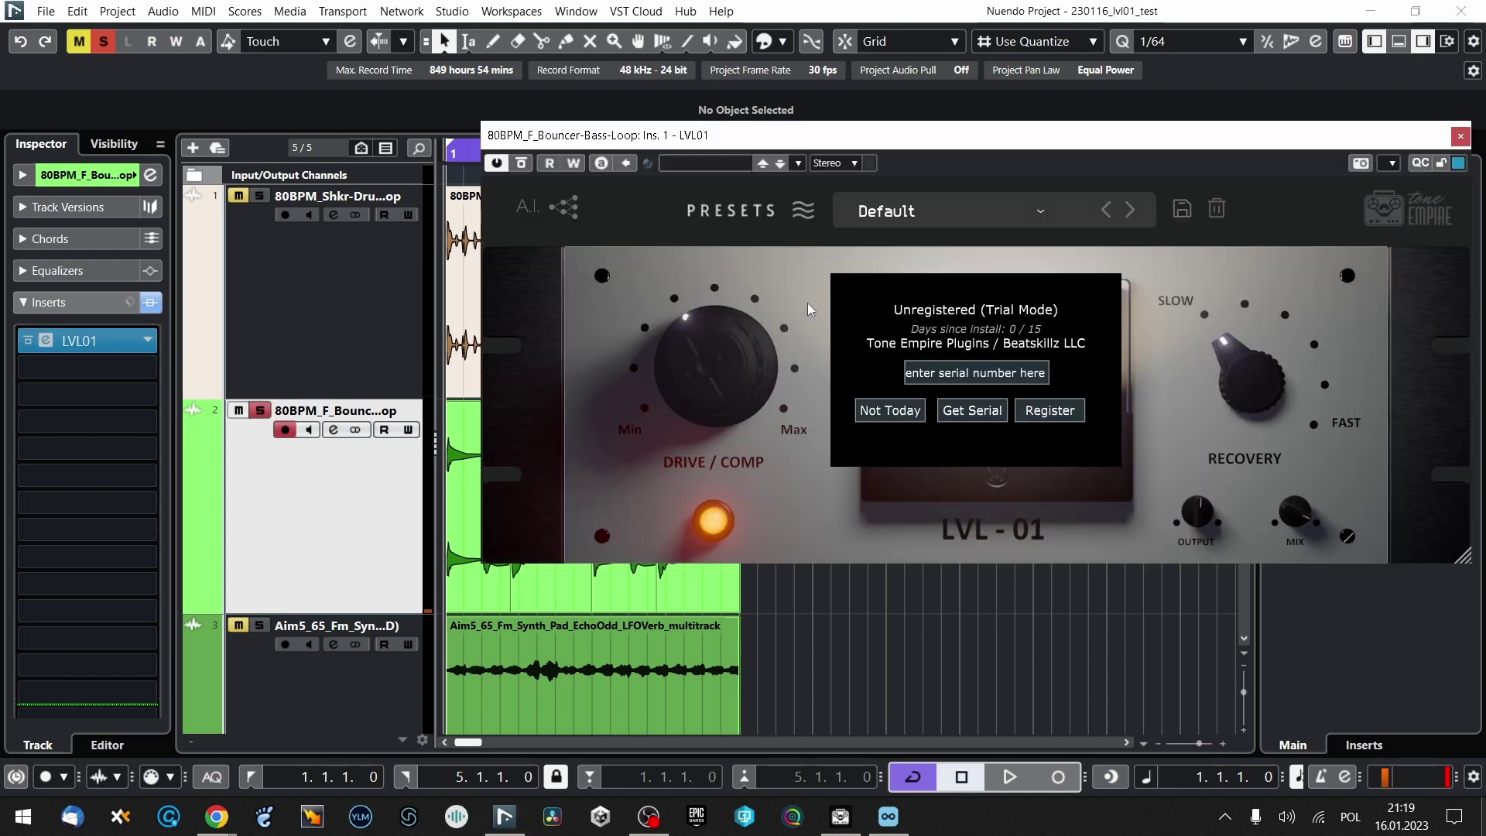
{"action": "left_click", "coordinate": [871, 410]}
{"action": "left_click_drag", "start_coordinate": [775, 135], "coordinate": [601, 151]}
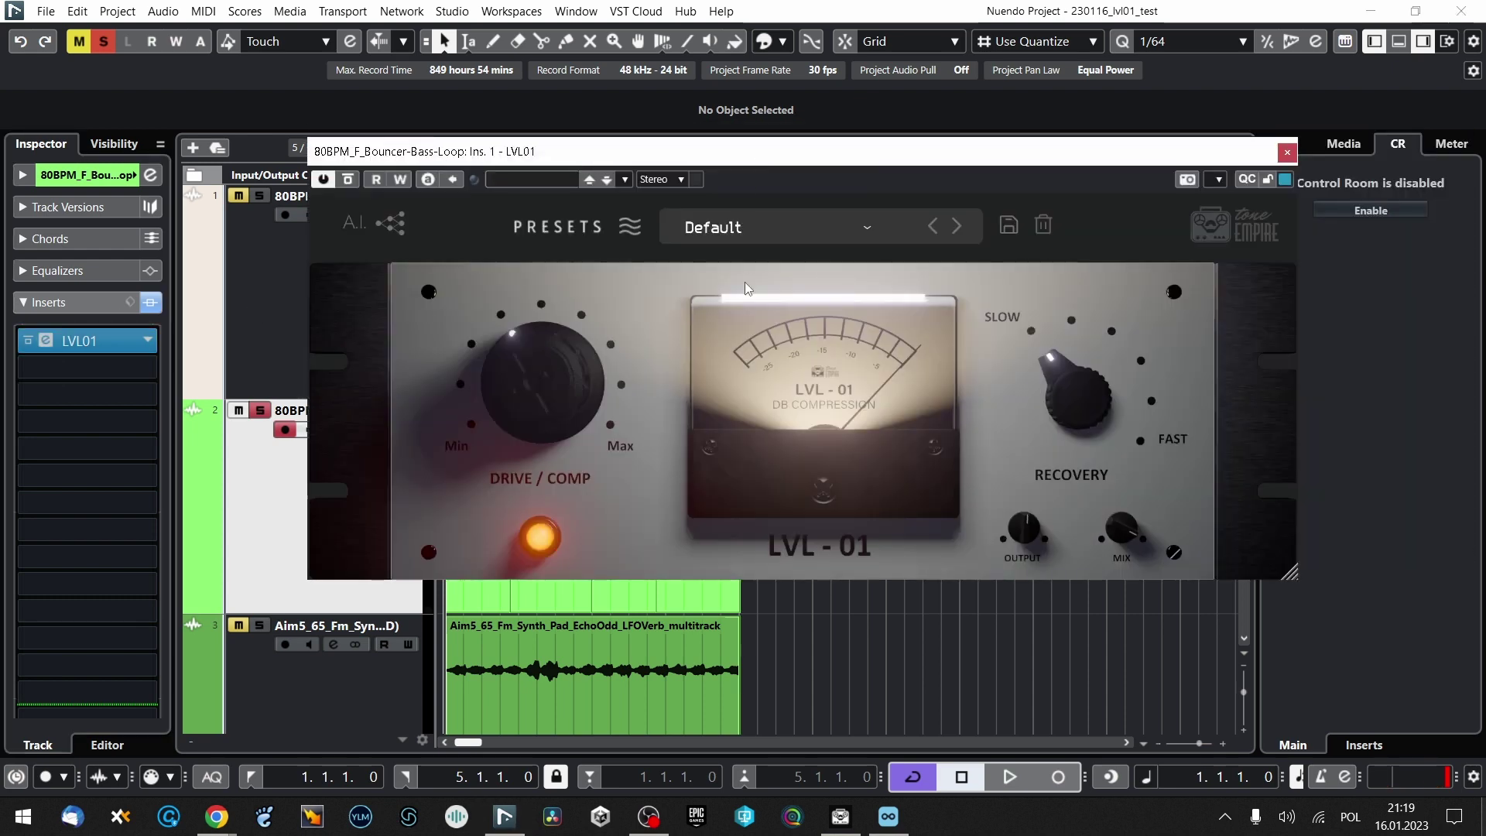
Play the bass loop, raise its LVL01 Drive/Comp to near Max, and compare the sound with the plug-in bypassed
{"action": "key", "text": "space"}
{"action": "scroll", "coordinate": [512, 390], "scroll_direction": "up", "scroll_amount": 10}
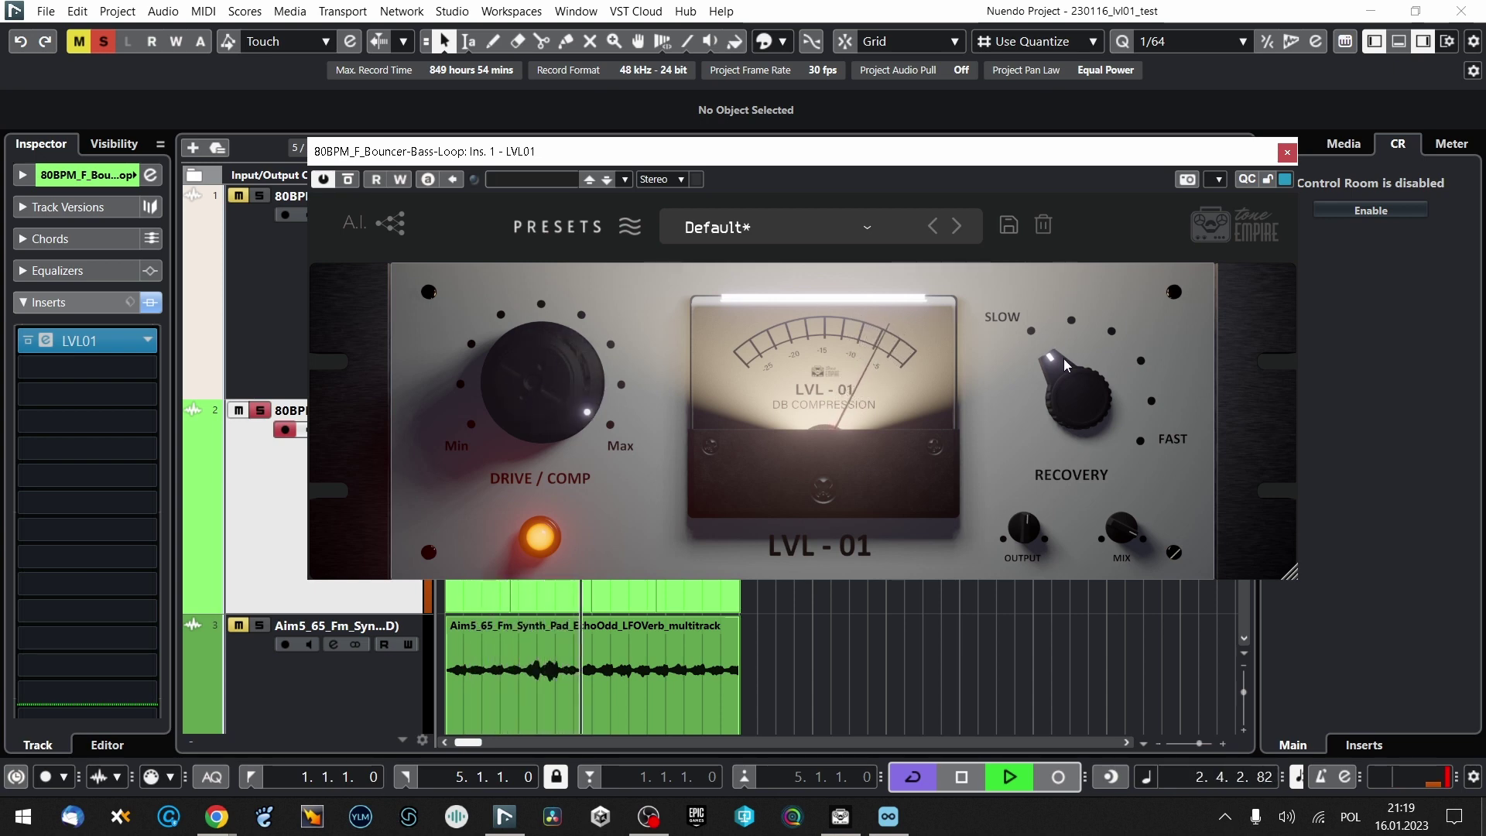
{"action": "left_click", "coordinate": [349, 180]}
{"action": "left_click", "coordinate": [349, 180]}
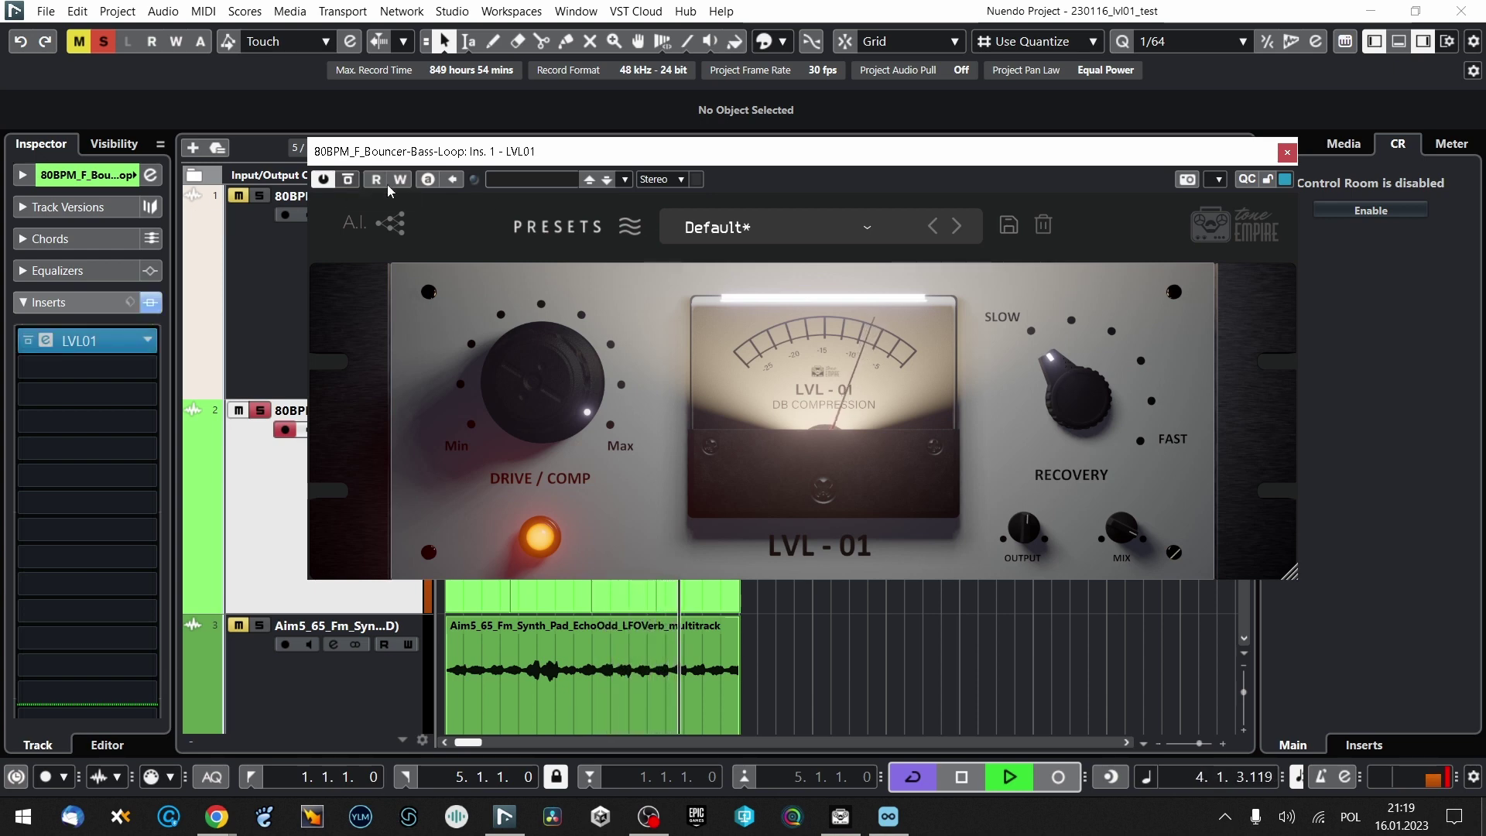
Reduce Drive/Comp of the bass loop's LVL01 to about the second-highest mark and set Recovery to a medium position after trying fast
{"action": "left_click_drag", "start_coordinate": [1057, 376], "coordinate": [1087, 404]}
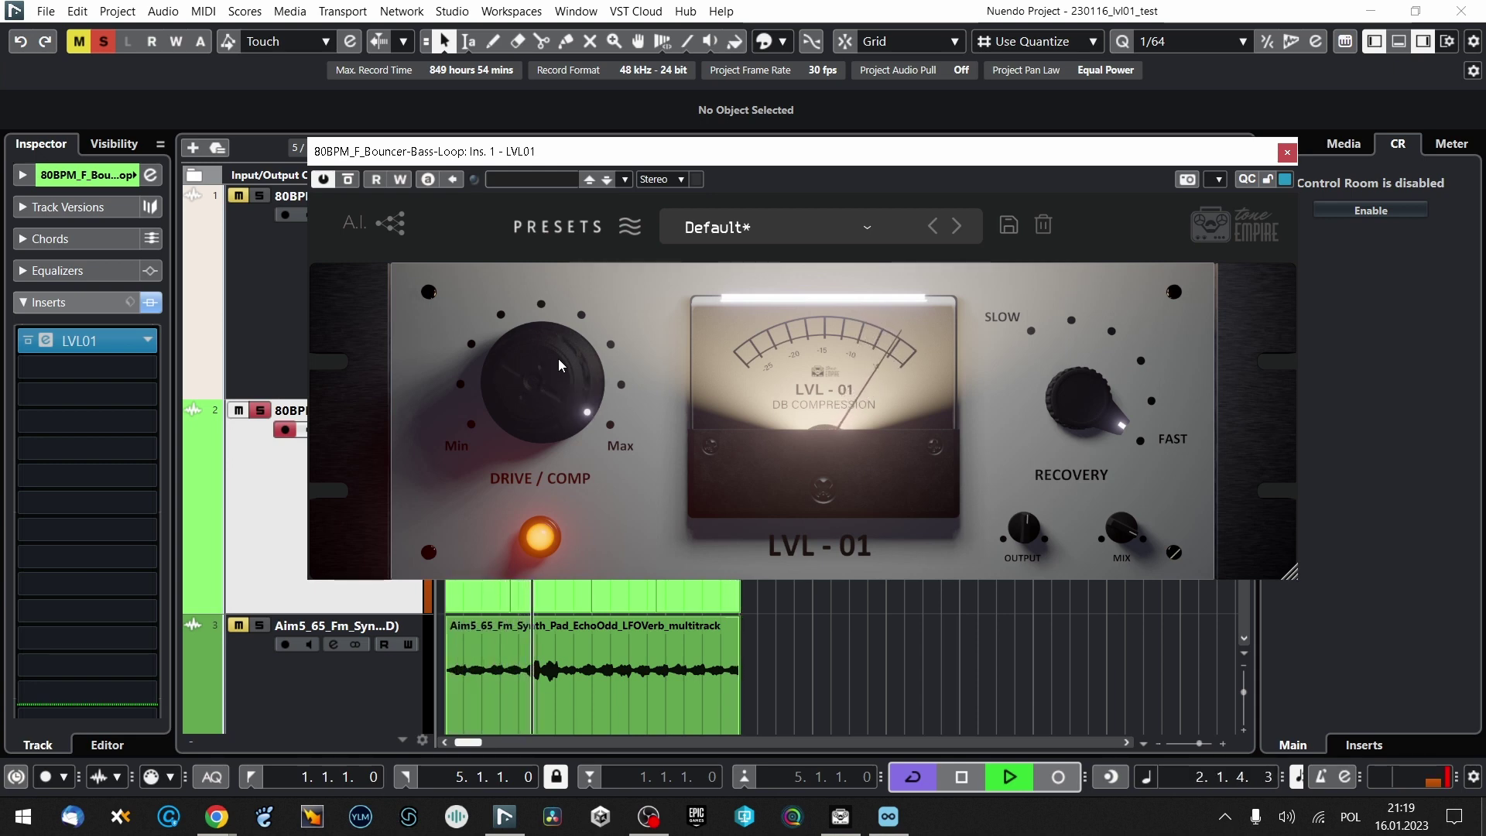
{"action": "scroll", "coordinate": [562, 365], "scroll_direction": "up", "scroll_amount": 2}
{"action": "scroll", "coordinate": [561, 366], "scroll_direction": "down", "scroll_amount": 2}
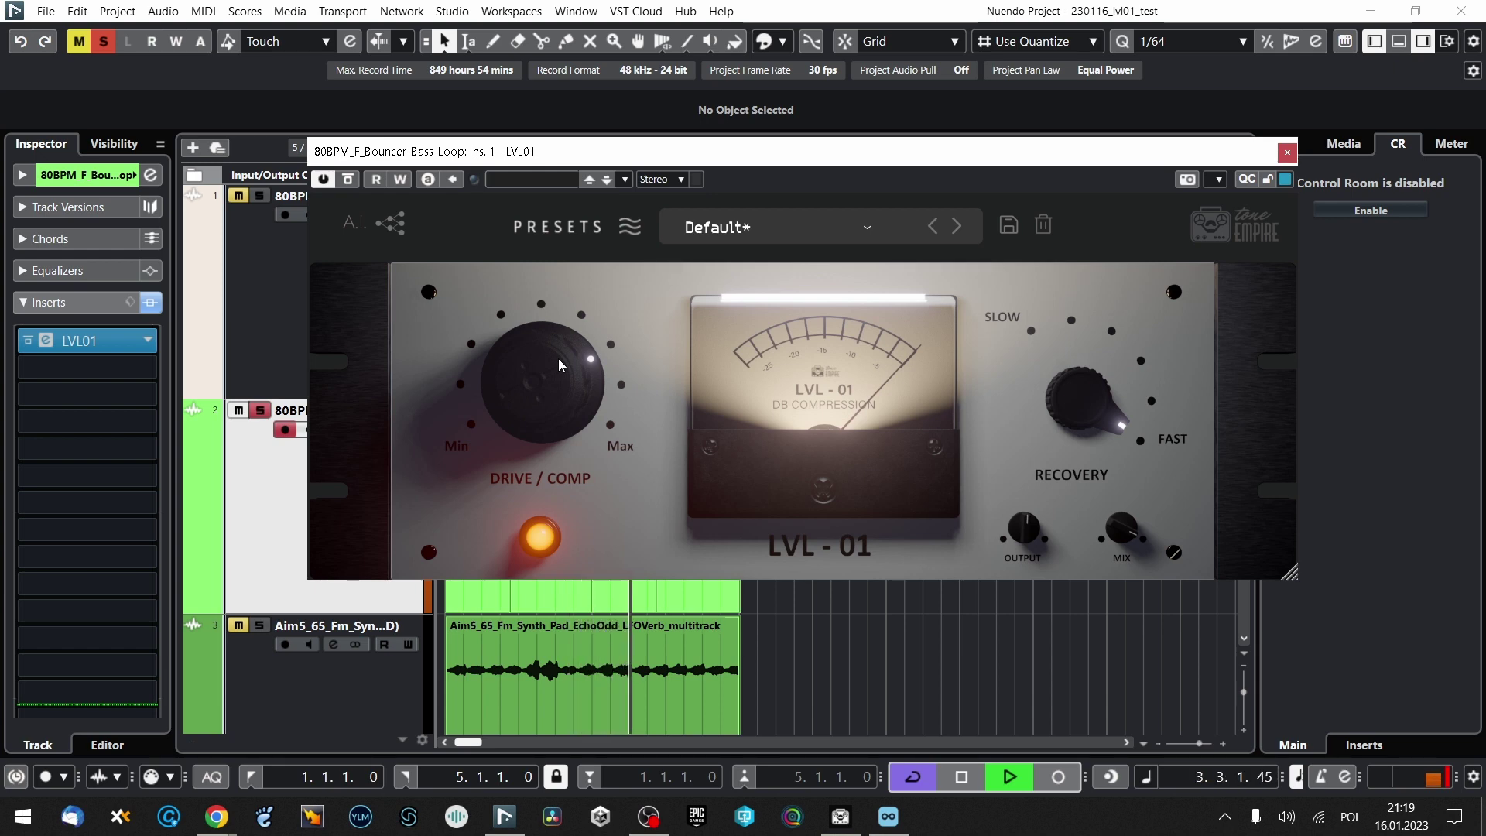
{"action": "scroll", "coordinate": [561, 365], "scroll_direction": "up", "scroll_amount": 1}
{"action": "scroll", "coordinate": [1072, 414], "scroll_direction": "down", "scroll_amount": 3}
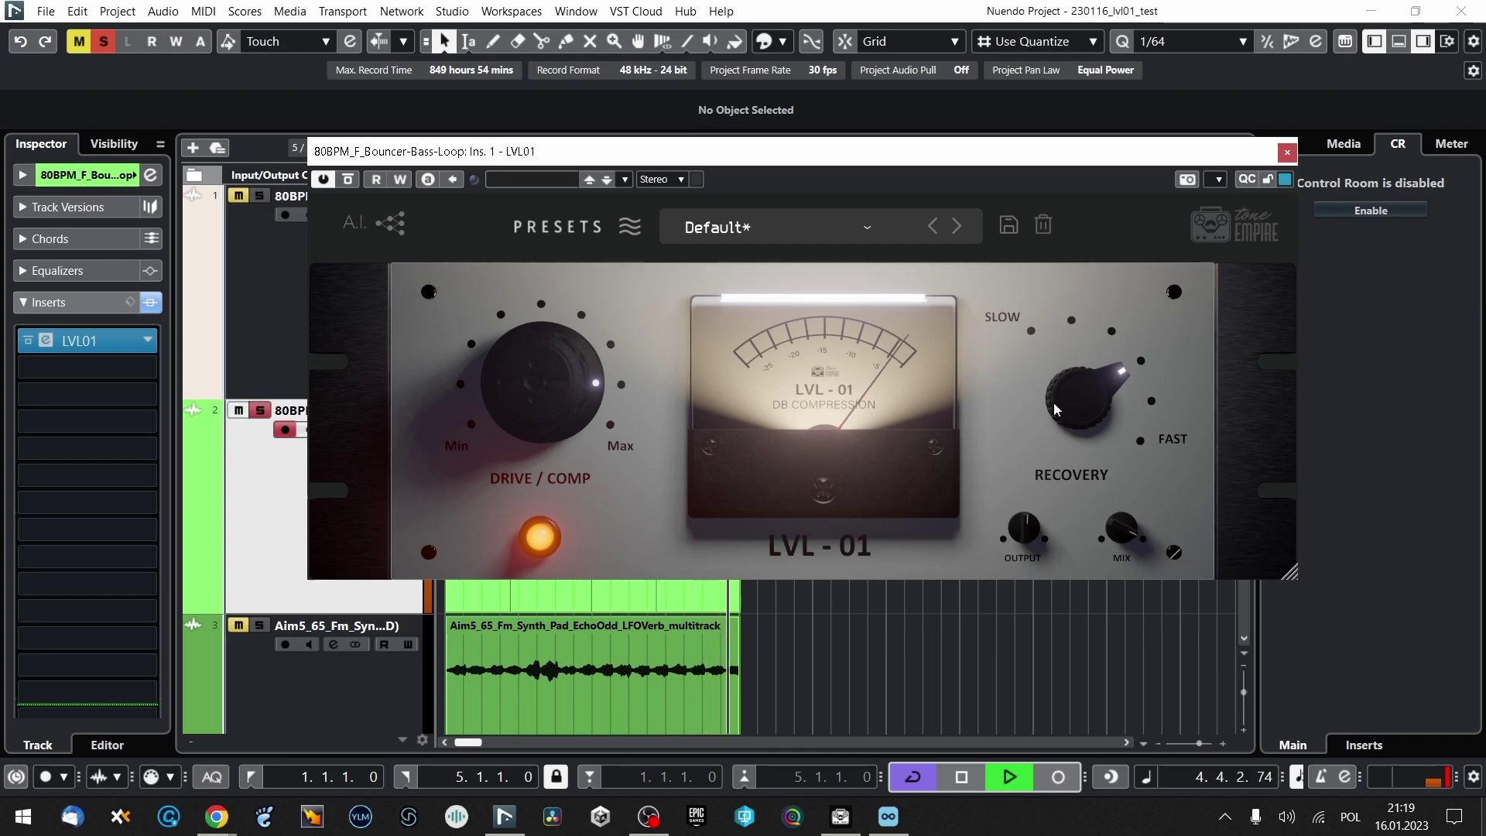
{"action": "scroll", "coordinate": [1056, 411], "scroll_direction": "down", "scroll_amount": 2}
Compare the bass channel's level in the MixConsole with LVL01 bypassed and active for gain matching, and return to the project
{"action": "key", "text": "F3"}
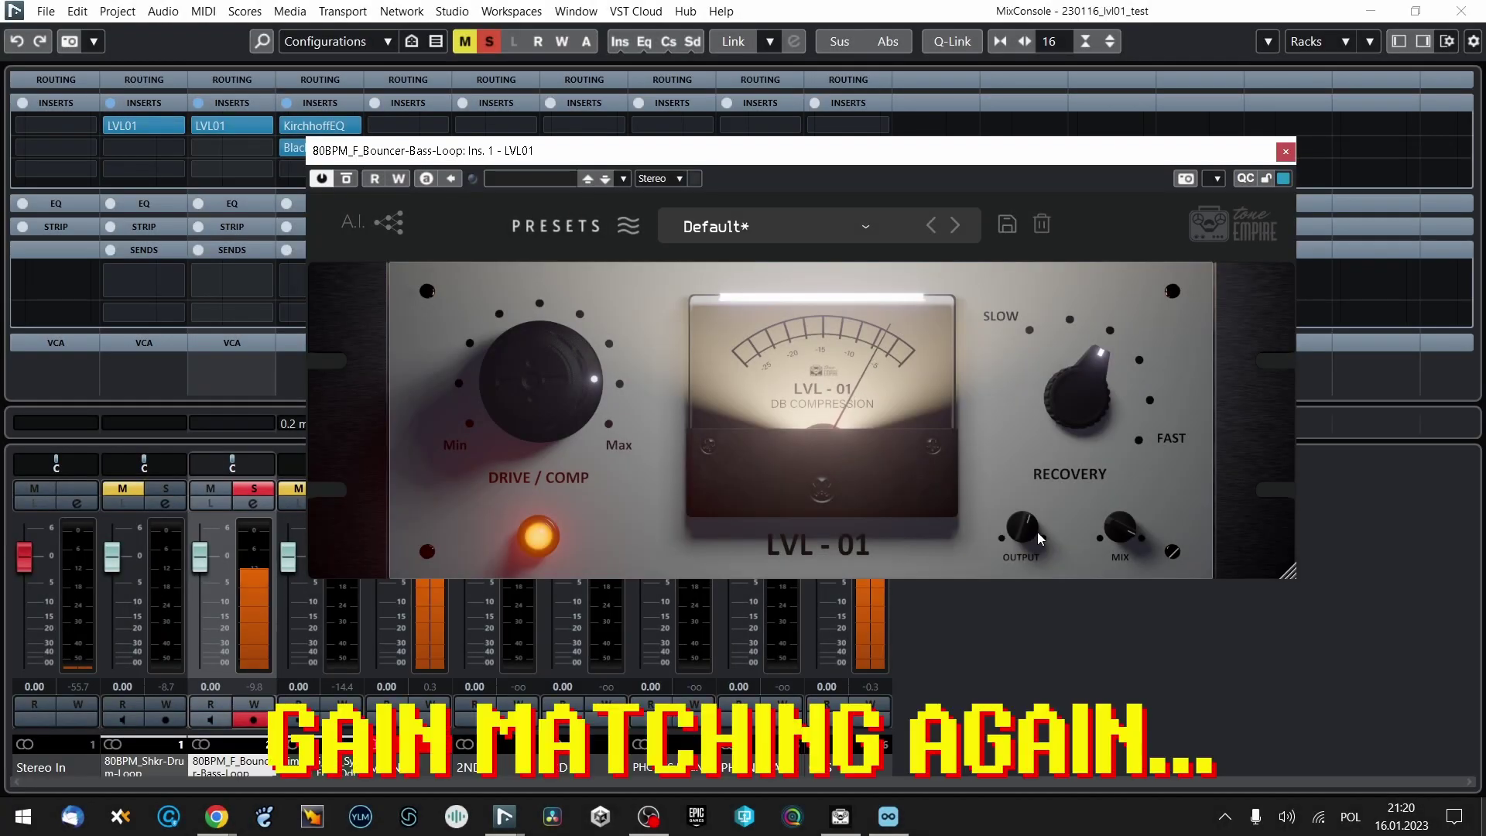
{"action": "left_click", "coordinate": [198, 125]}
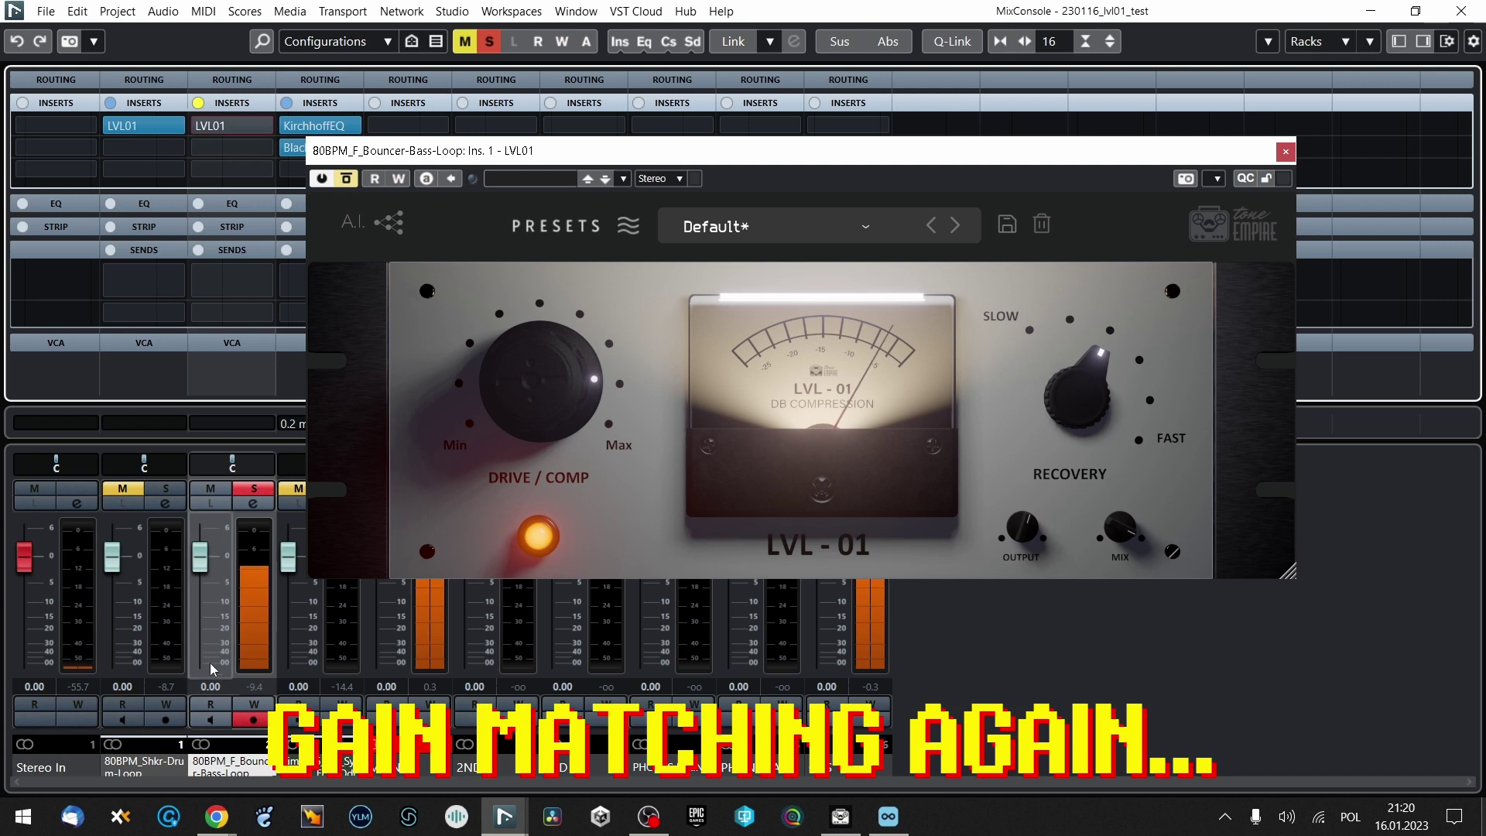
{"action": "left_click", "coordinate": [199, 125]}
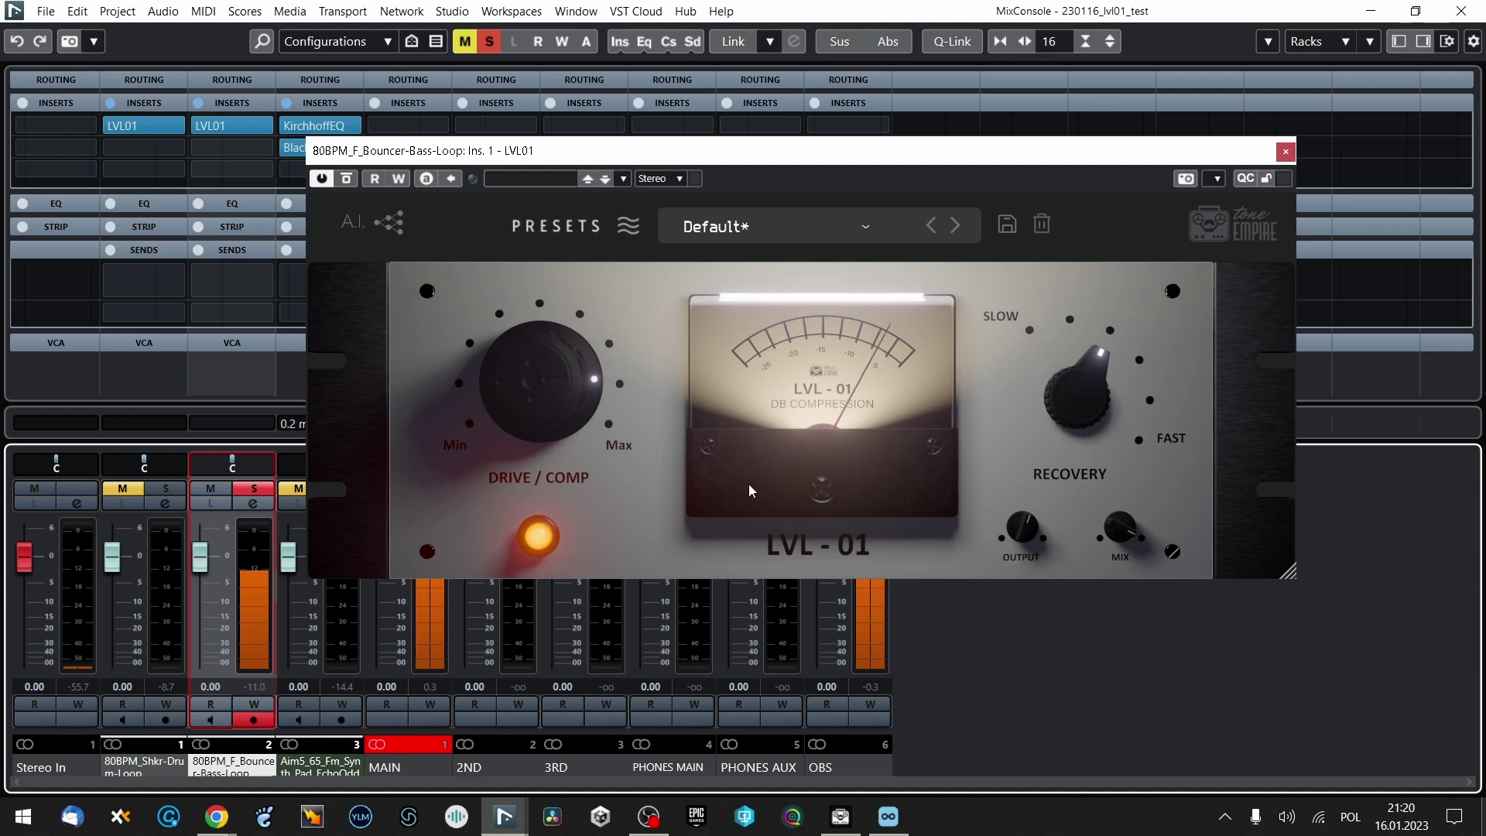
{"action": "left_click", "coordinate": [1286, 150]}
{"action": "key", "text": "F3"}
{"action": "left_click", "coordinate": [1068, 359]}
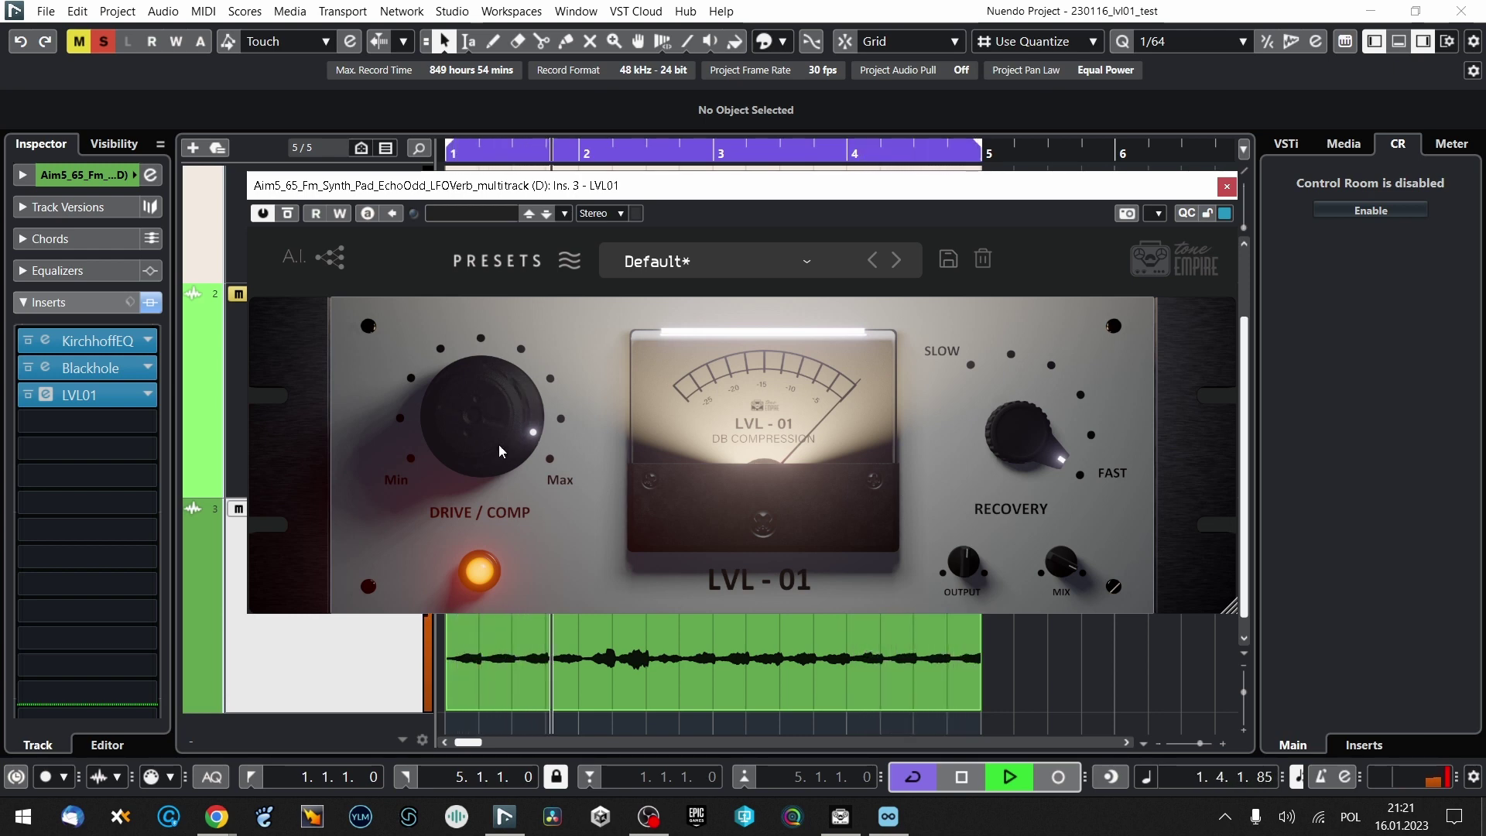
Set Recovery of the synth pad's LVL01 slightly slower than fast and compare it with its bypassed sound in the MixConsole
{"action": "scroll", "coordinate": [1011, 449], "scroll_direction": "down", "scroll_amount": 2}
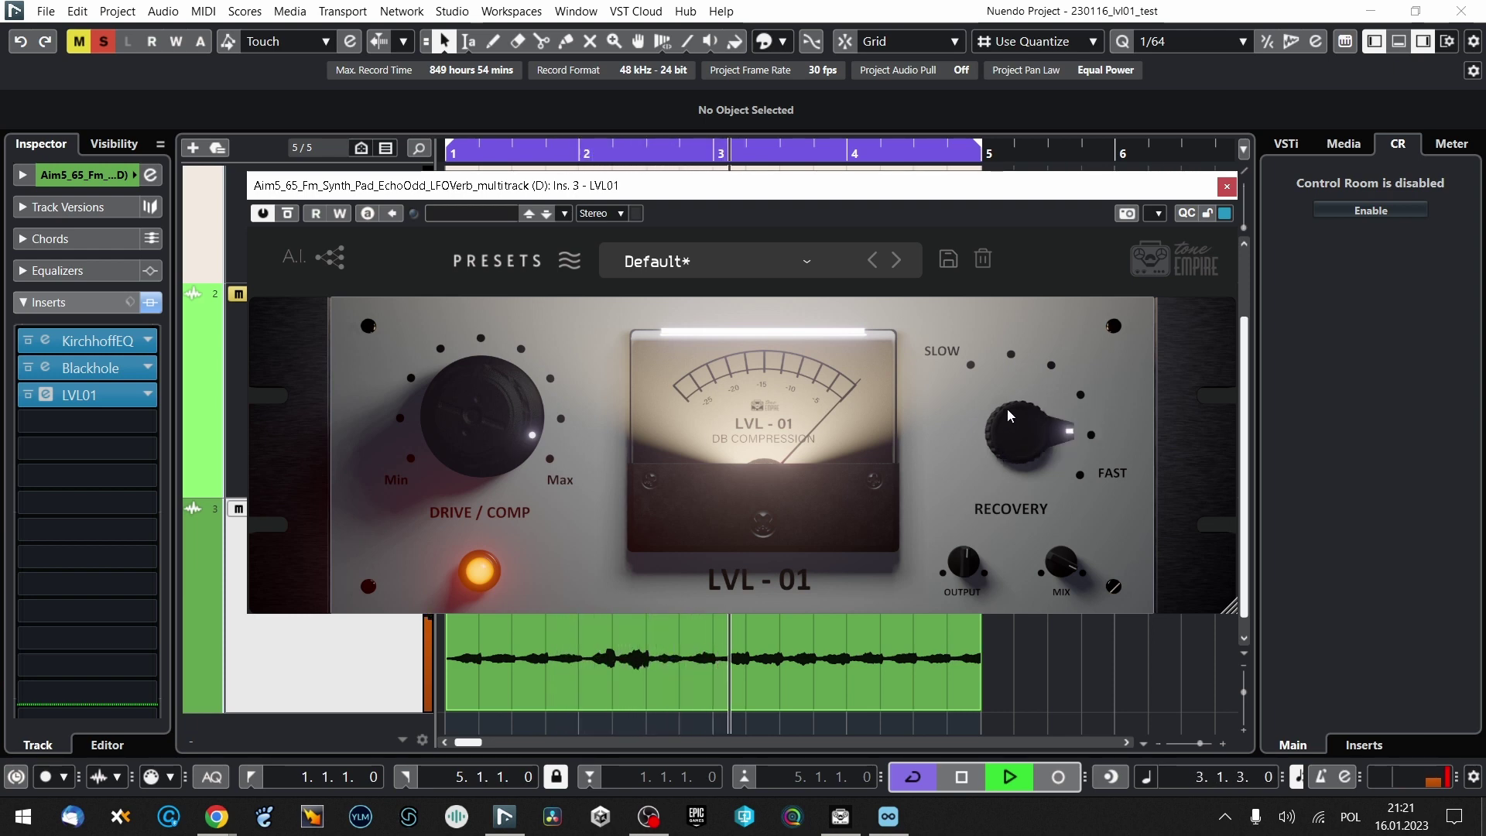
{"action": "left_click", "coordinate": [1226, 185]}
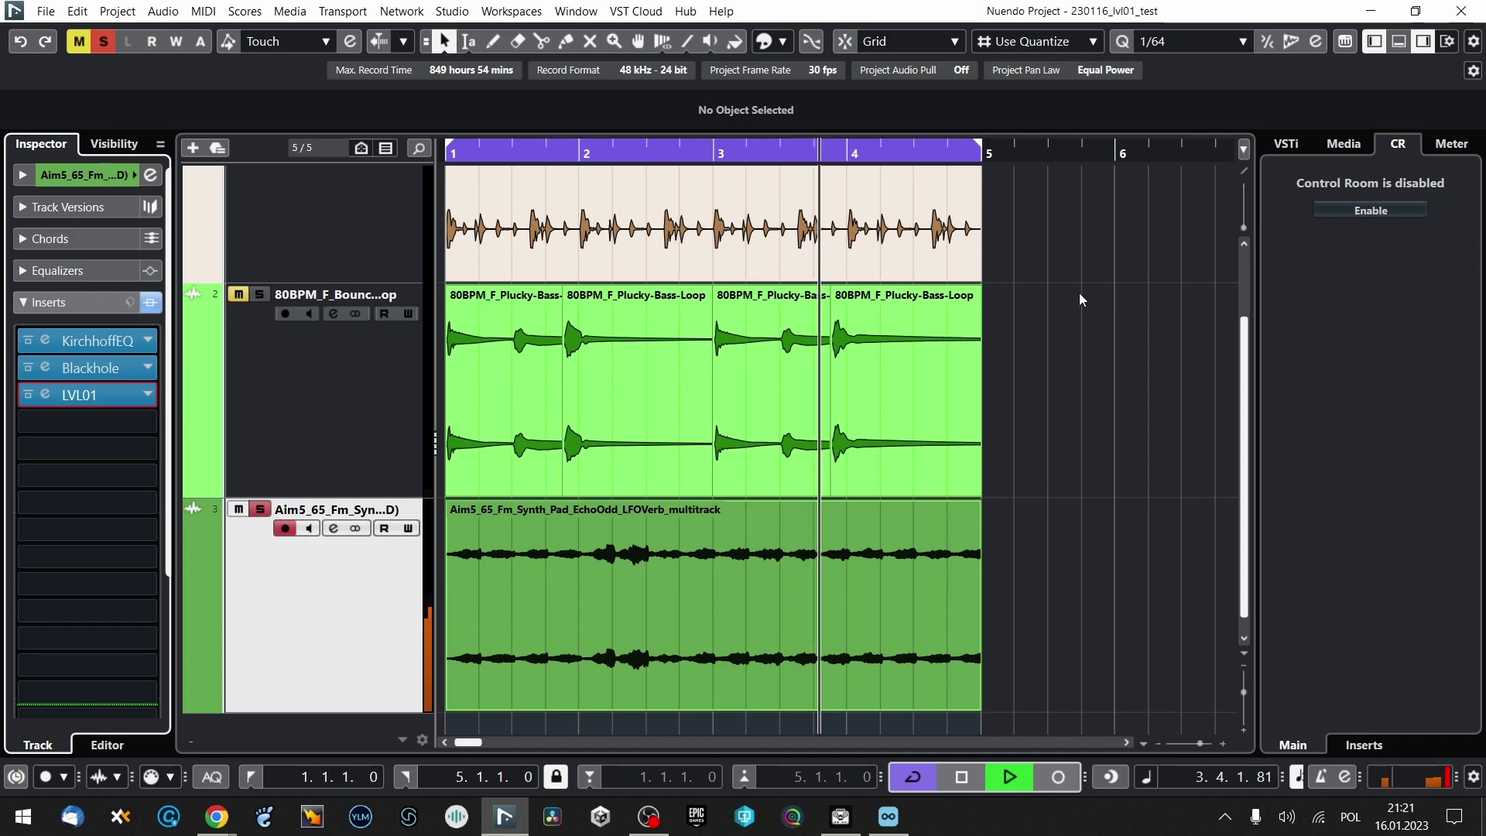
{"action": "key", "text": "F3"}
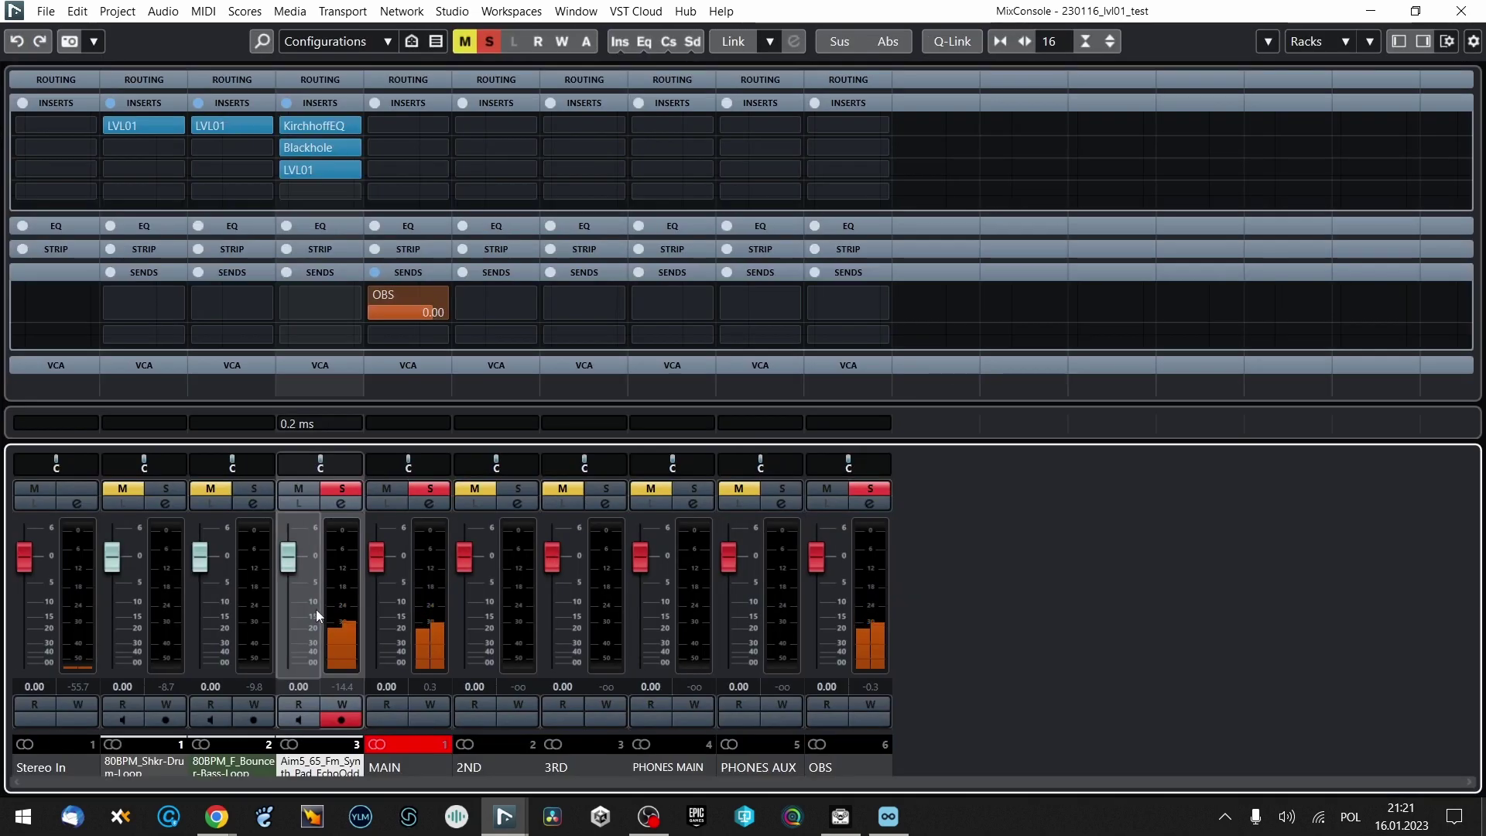
{"action": "left_click", "coordinate": [310, 169]}
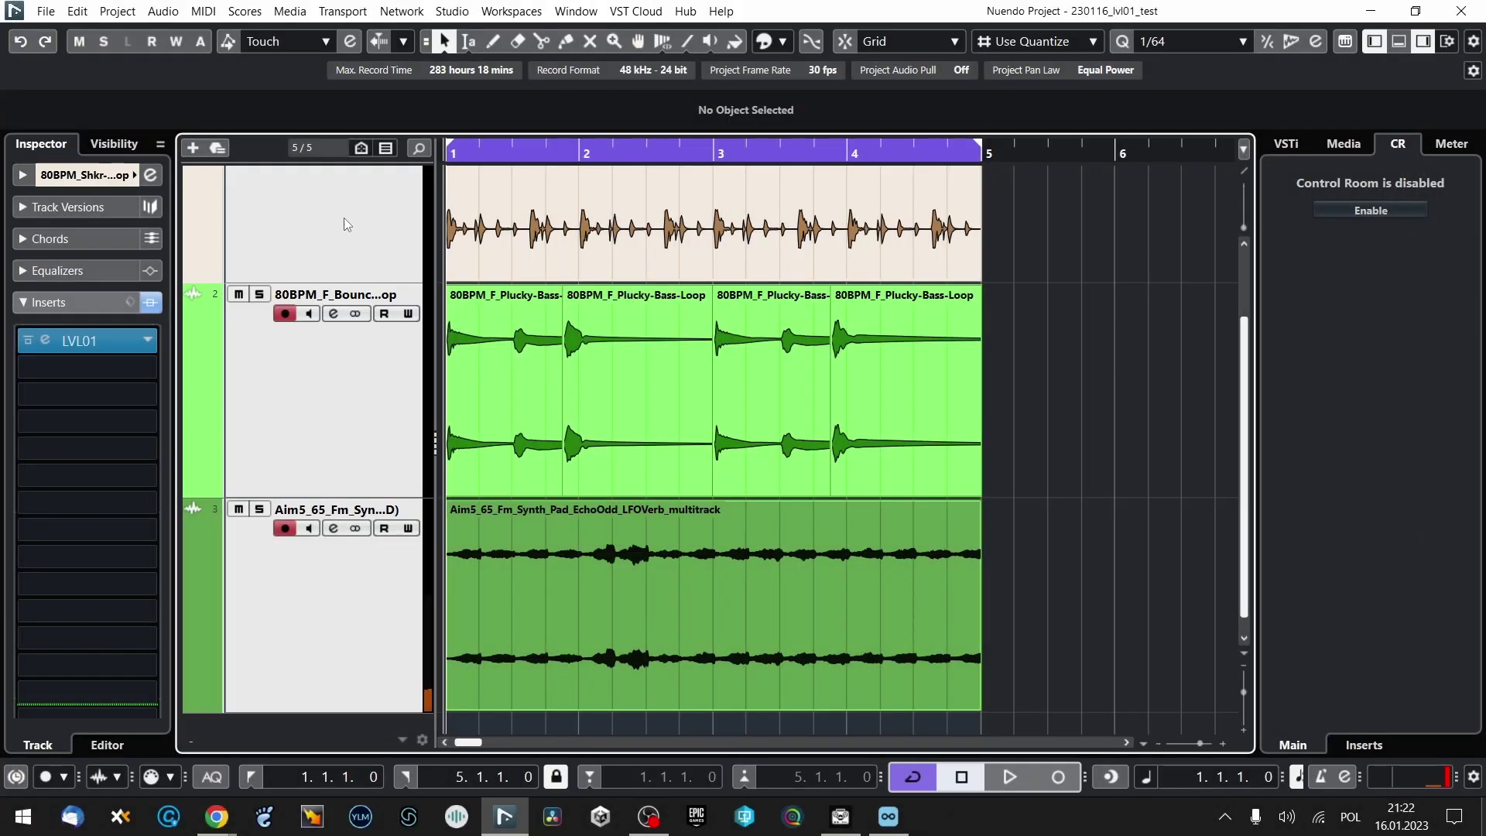
Duplicate the selected drum, bass and synth pad tracks
{"action": "right_click", "coordinate": [341, 216]}
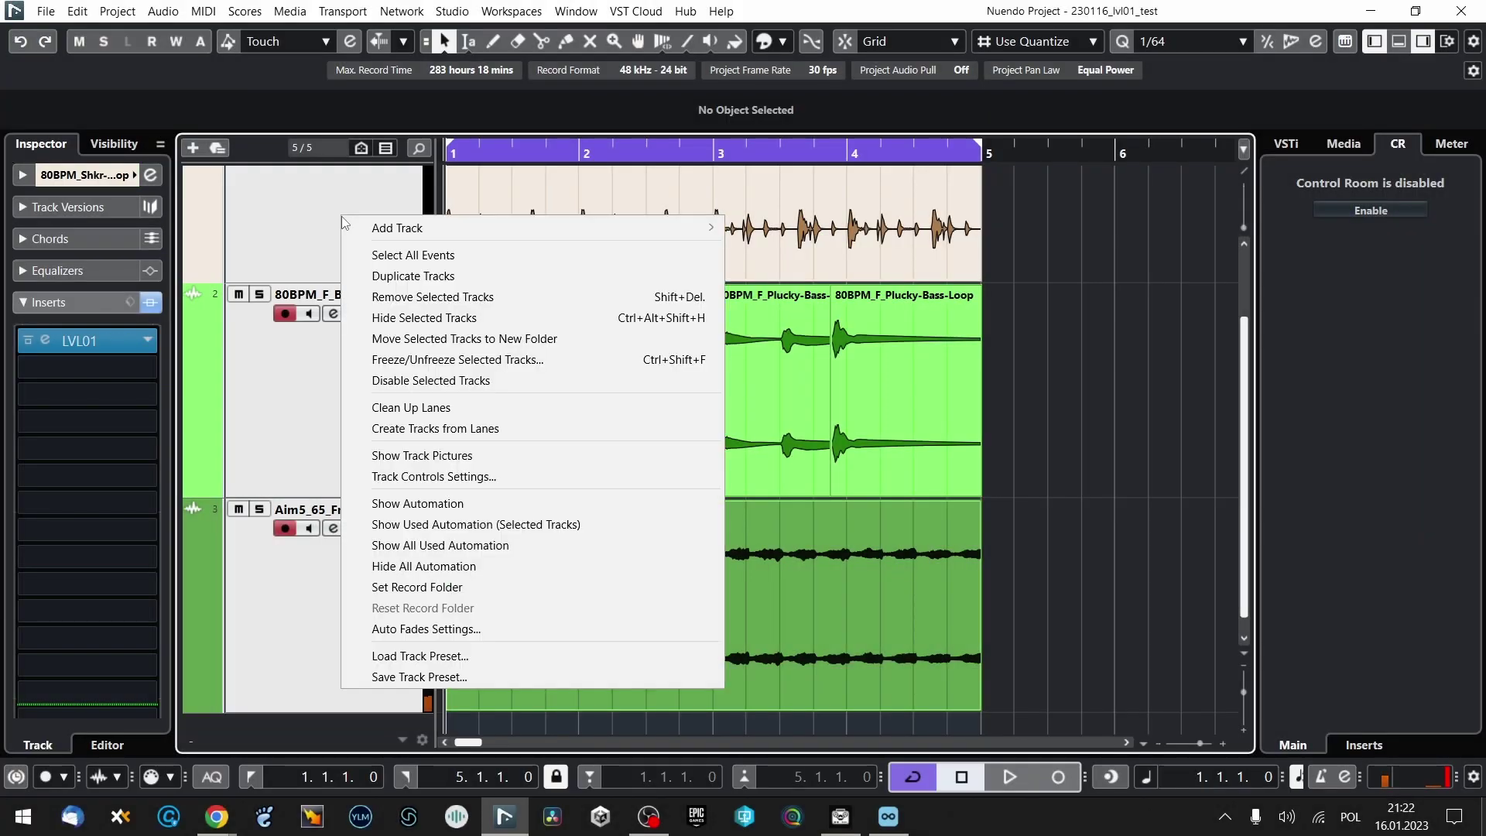
{"action": "left_click", "coordinate": [426, 276]}
{"action": "scroll", "coordinate": [333, 364], "scroll_direction": "down", "scroll_amount": 2}
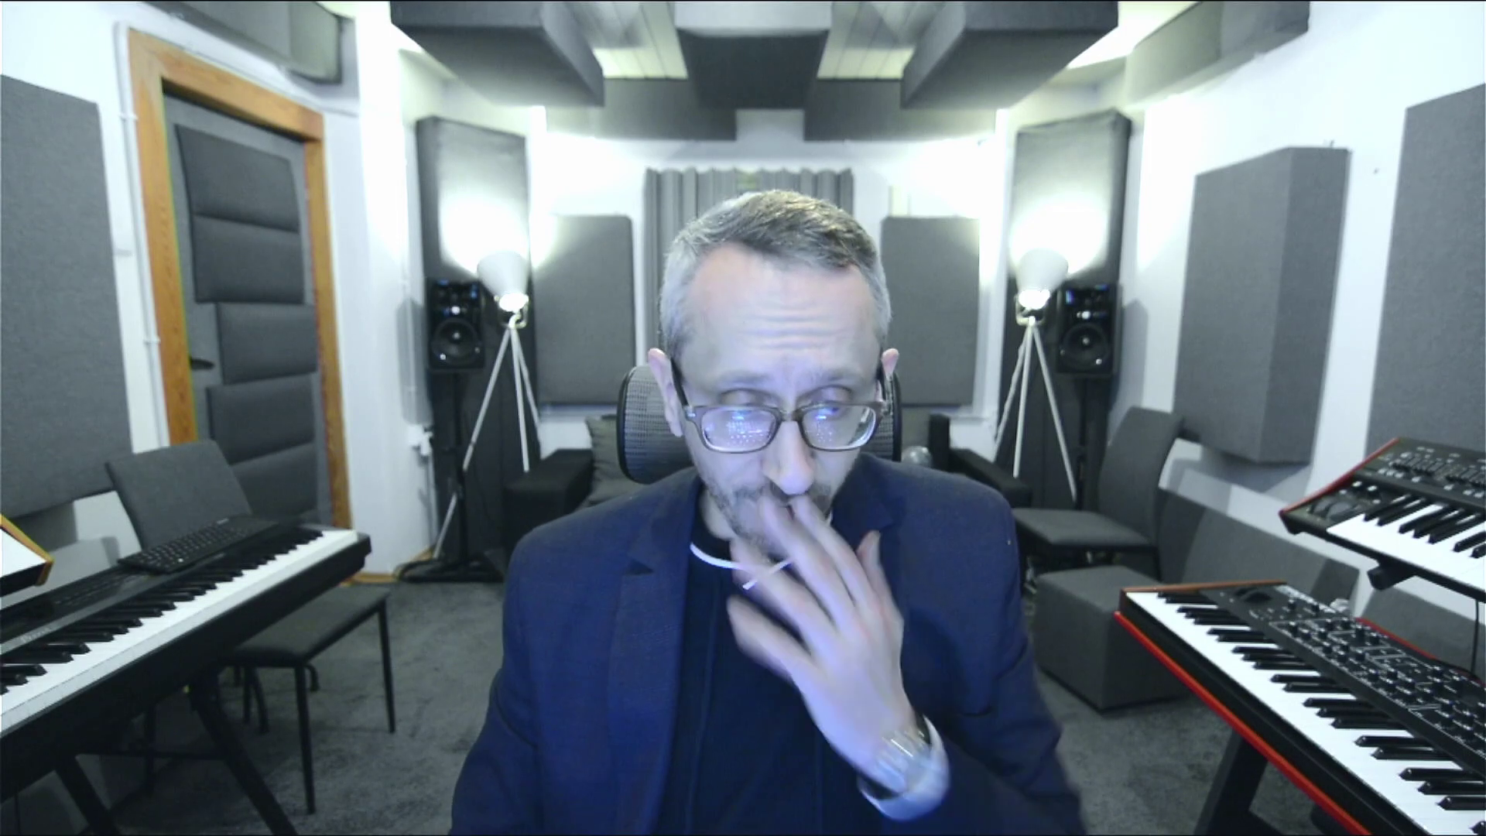
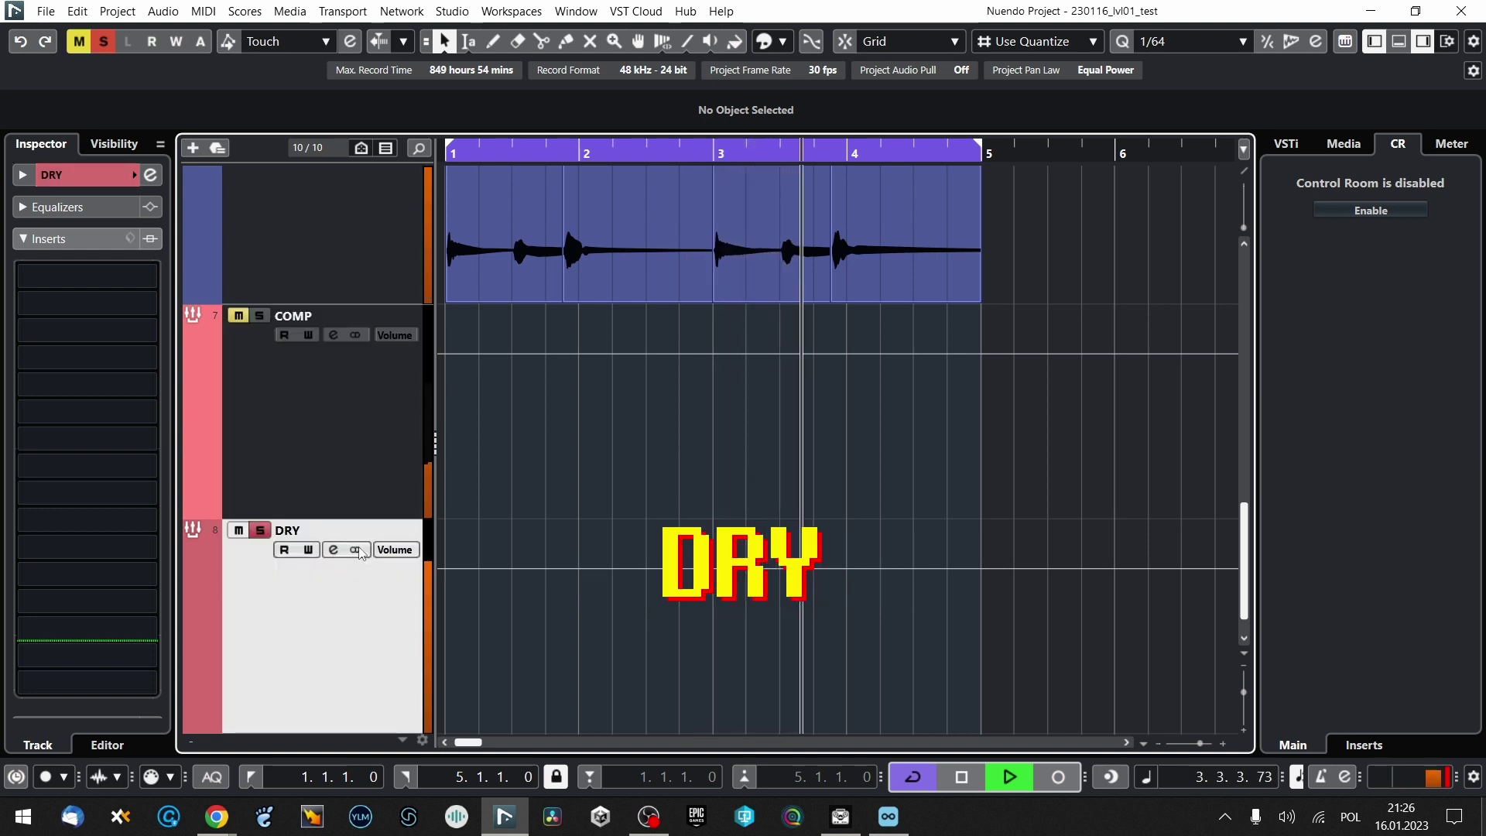
Switch the audition from the DRY group to the COMP group, and rename the COMP group track as TONE EMPIRE
{"action": "key", "text": "Up"}
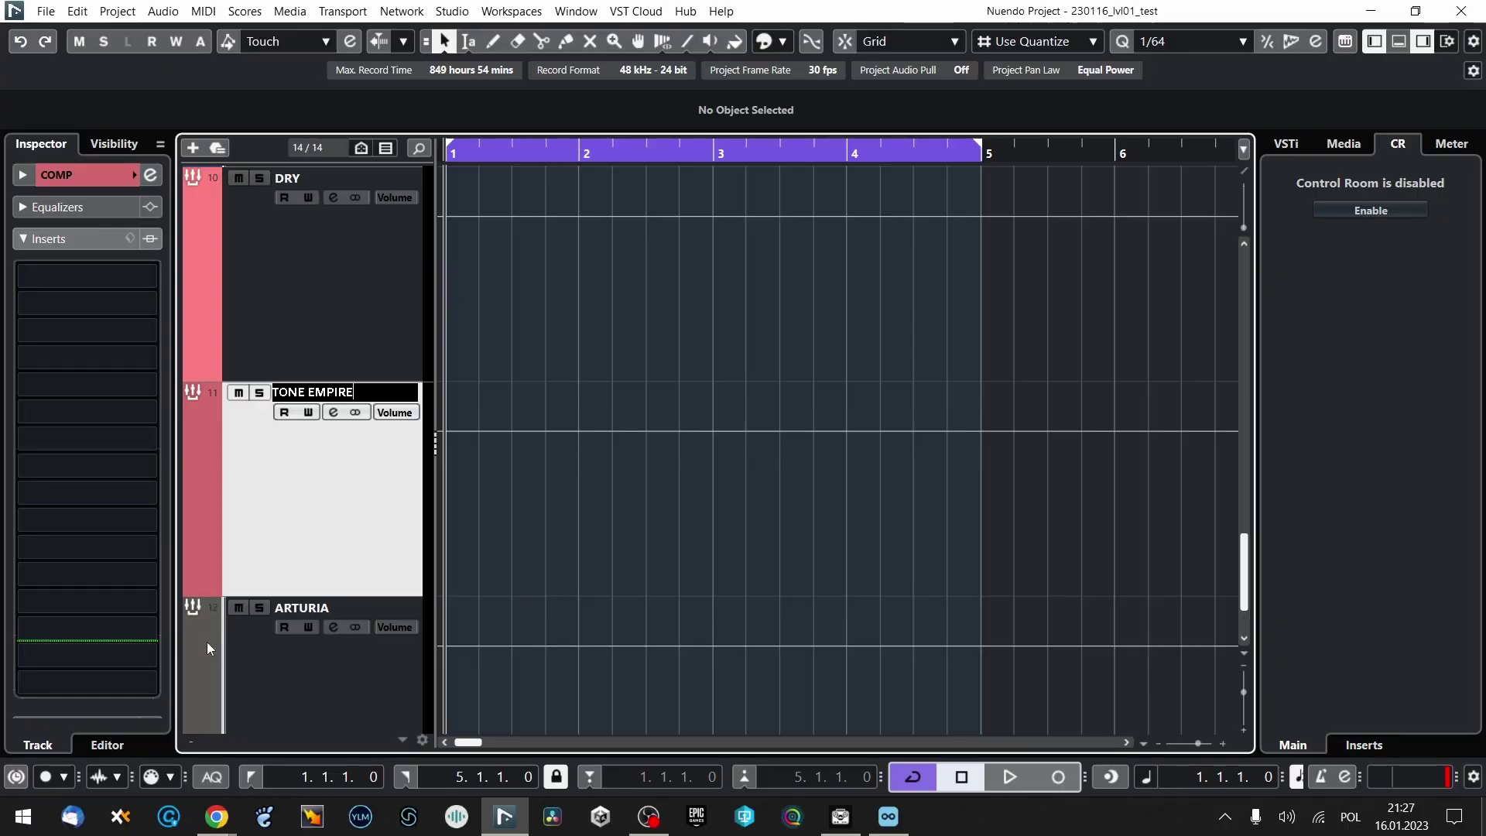
{"action": "scroll", "coordinate": [207, 643], "scroll_direction": "down", "scroll_amount": 6}
{"action": "left_click", "coordinate": [697, 483]}
Select the duplicated drum loop track and show its Comp TUBE-STA insert, placing the plugin window slightly higher
{"action": "scroll", "coordinate": [613, 378], "scroll_direction": "up", "scroll_amount": 5}
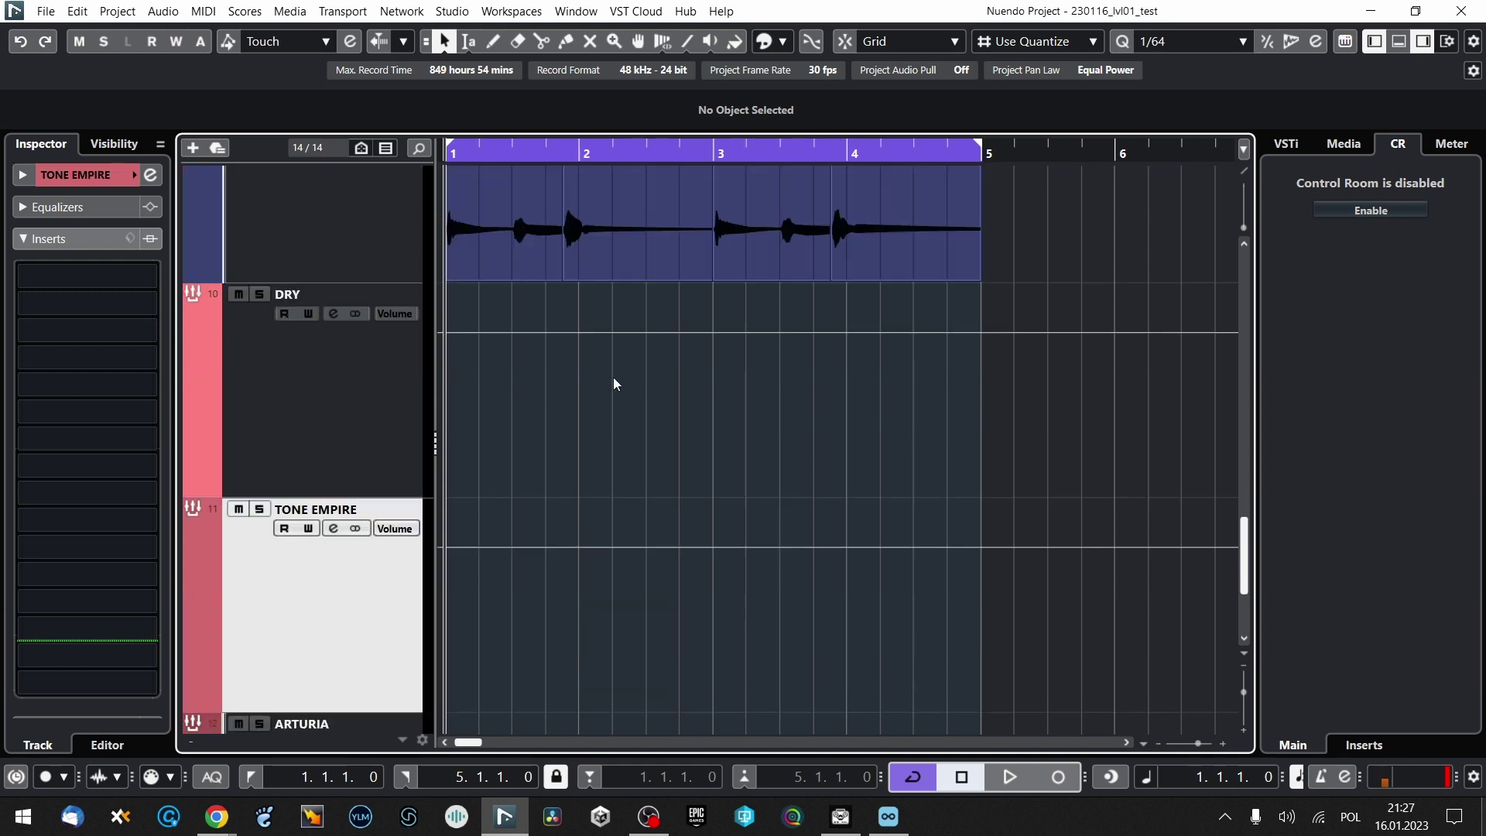
{"action": "scroll", "coordinate": [606, 428], "scroll_direction": "up", "scroll_amount": 2}
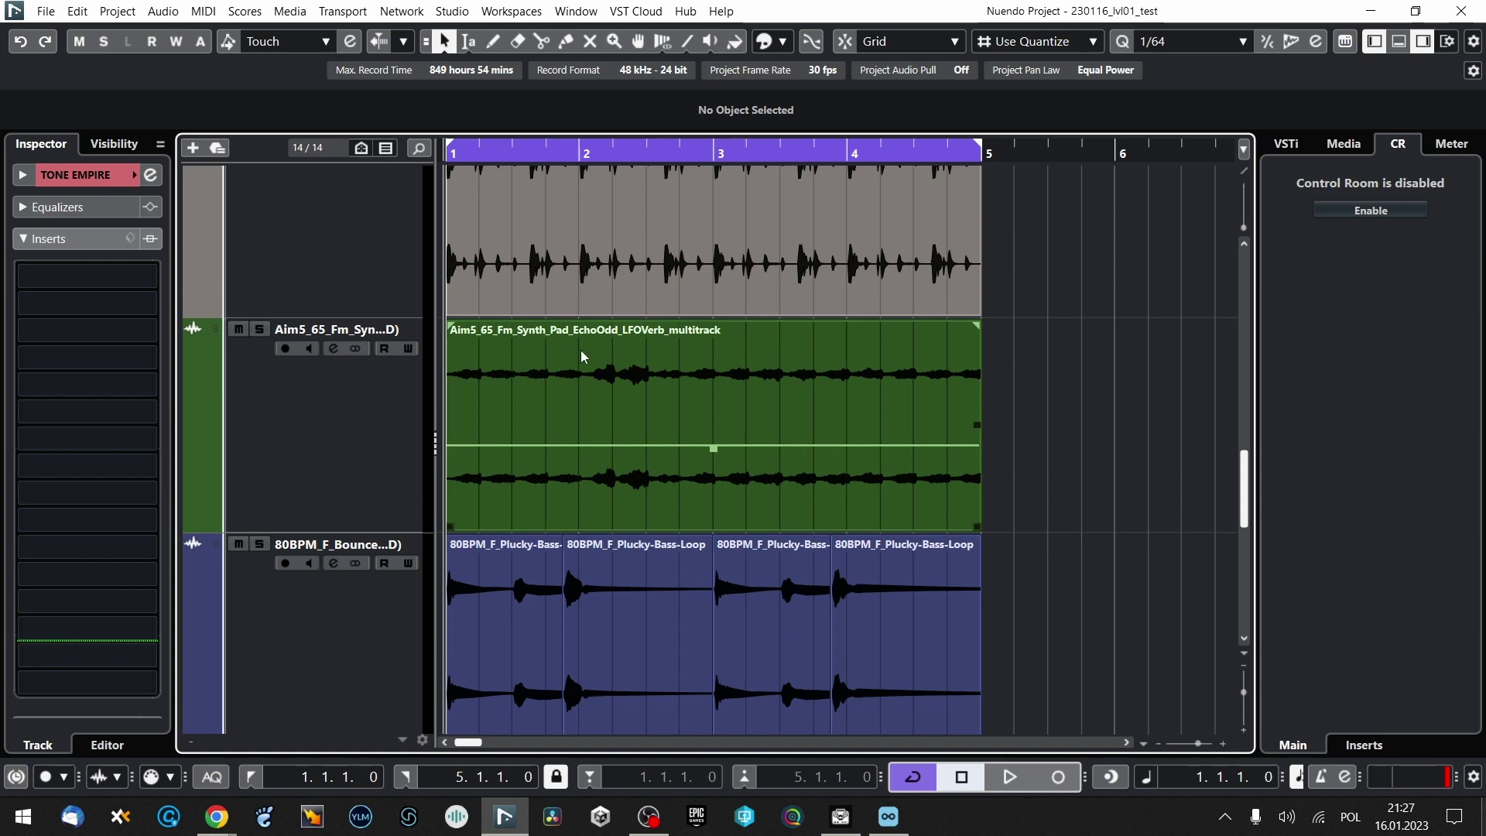
{"action": "scroll", "coordinate": [583, 348], "scroll_direction": "down", "scroll_amount": 12}
{"action": "left_click", "coordinate": [380, 541]}
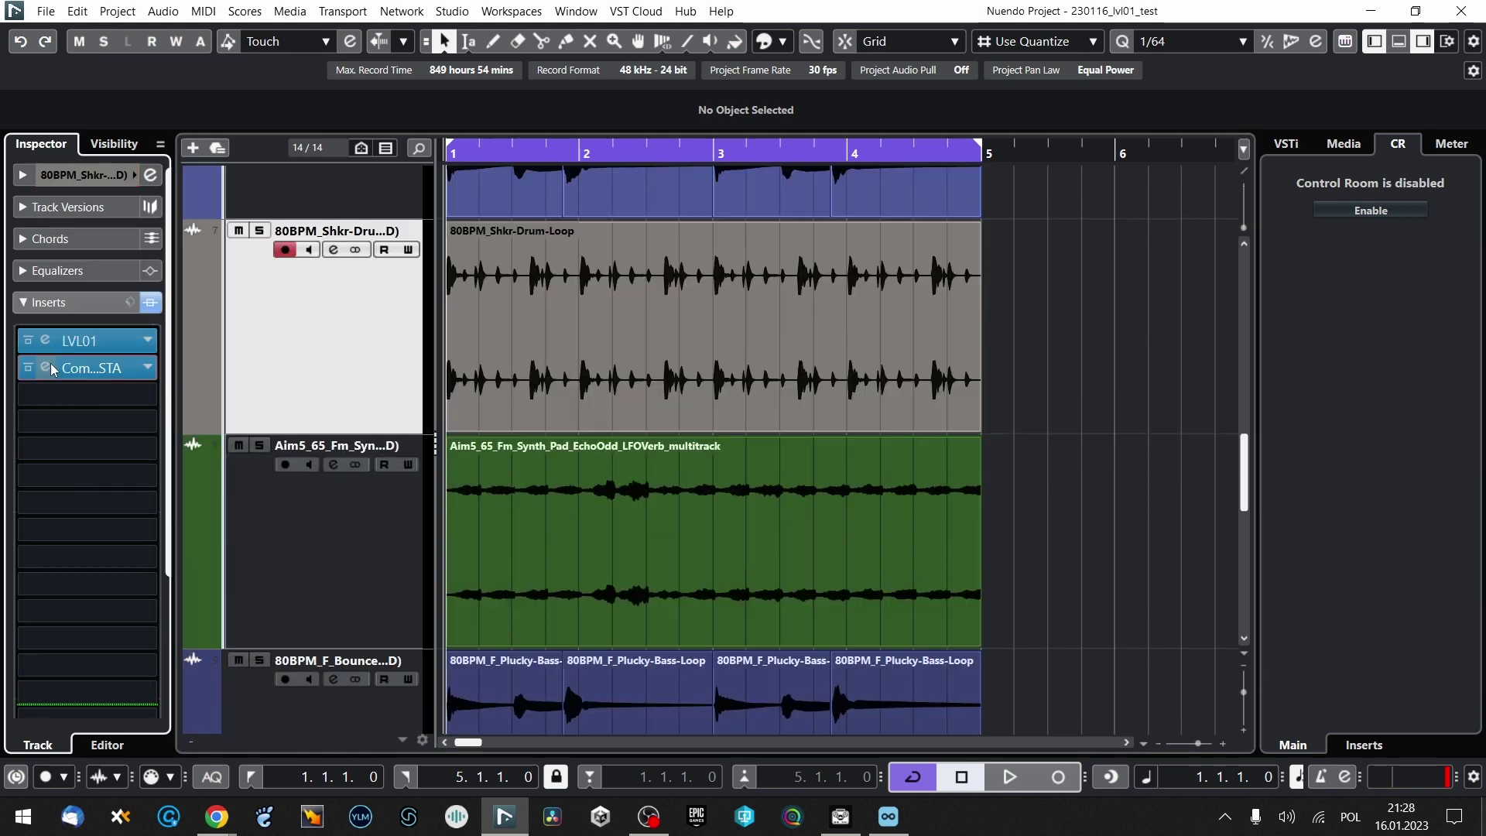
{"action": "left_click", "coordinate": [46, 367]}
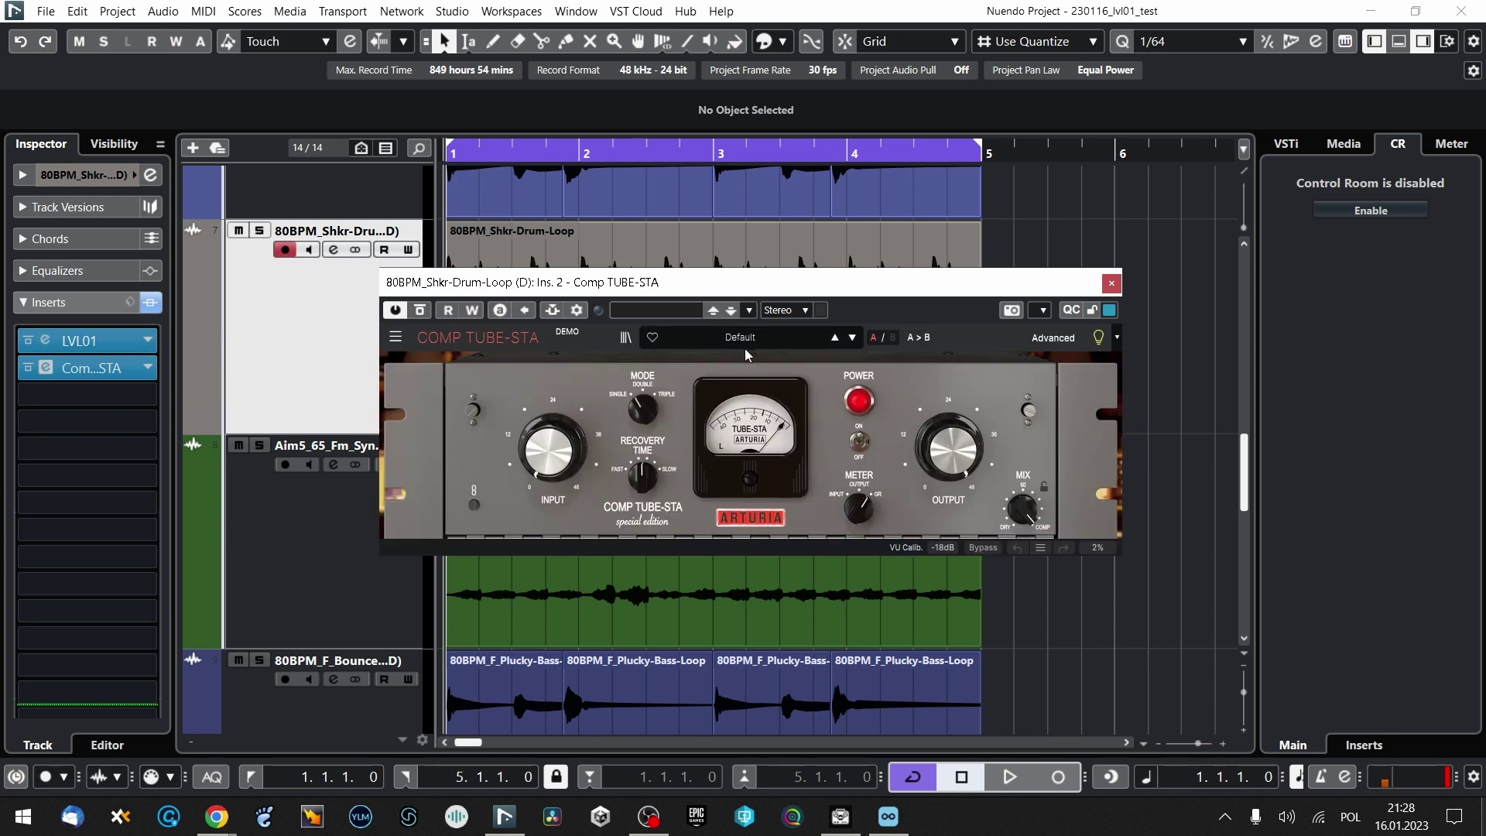
{"action": "left_click_drag", "start_coordinate": [737, 289], "coordinate": [739, 243]}
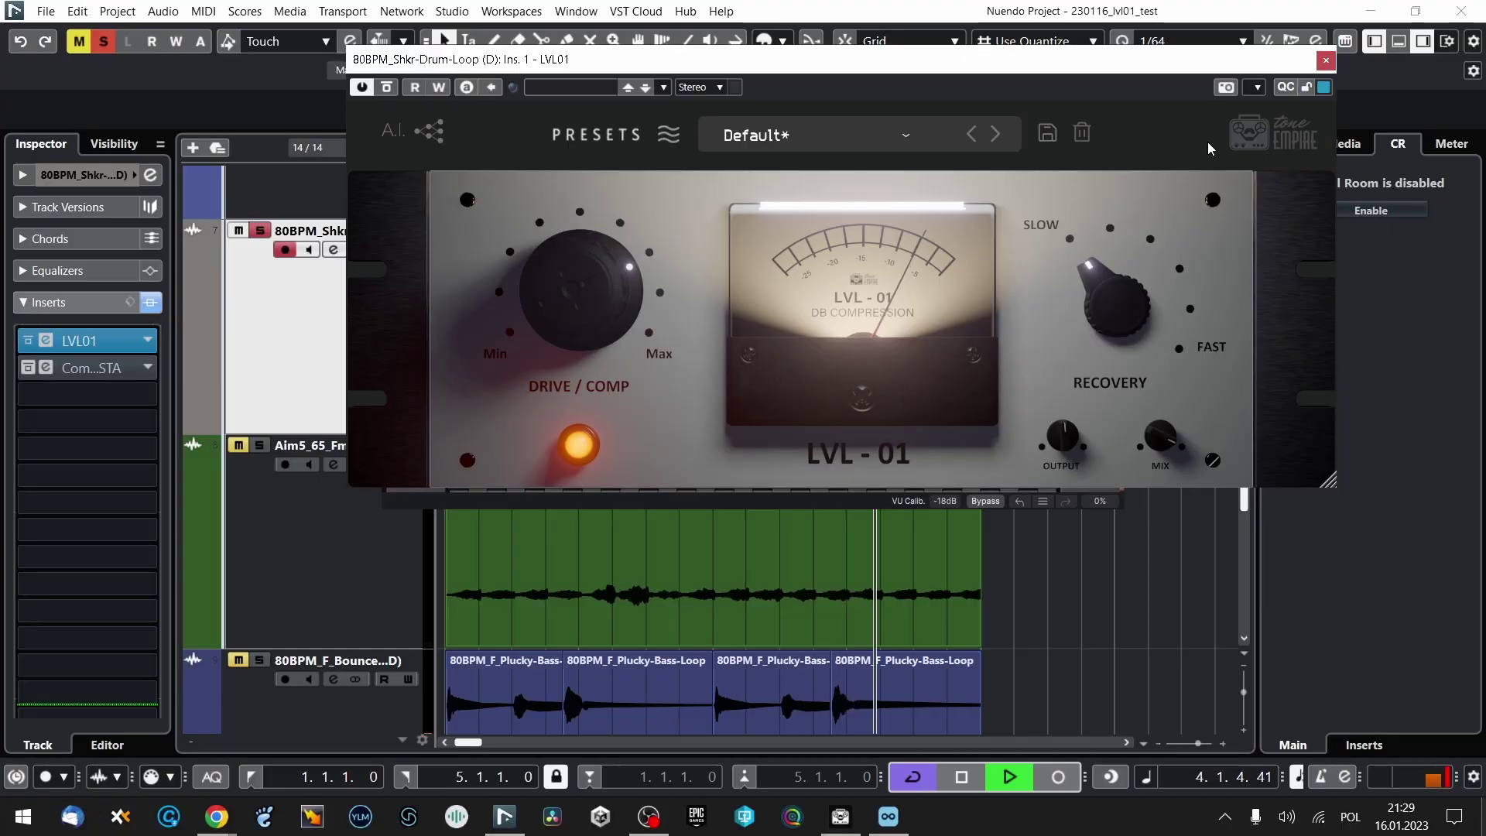
Close the drum loop's LVL01 window, activate Comp TUBE-STA in place of LVL01, and restart playback
{"action": "key", "text": "space"}
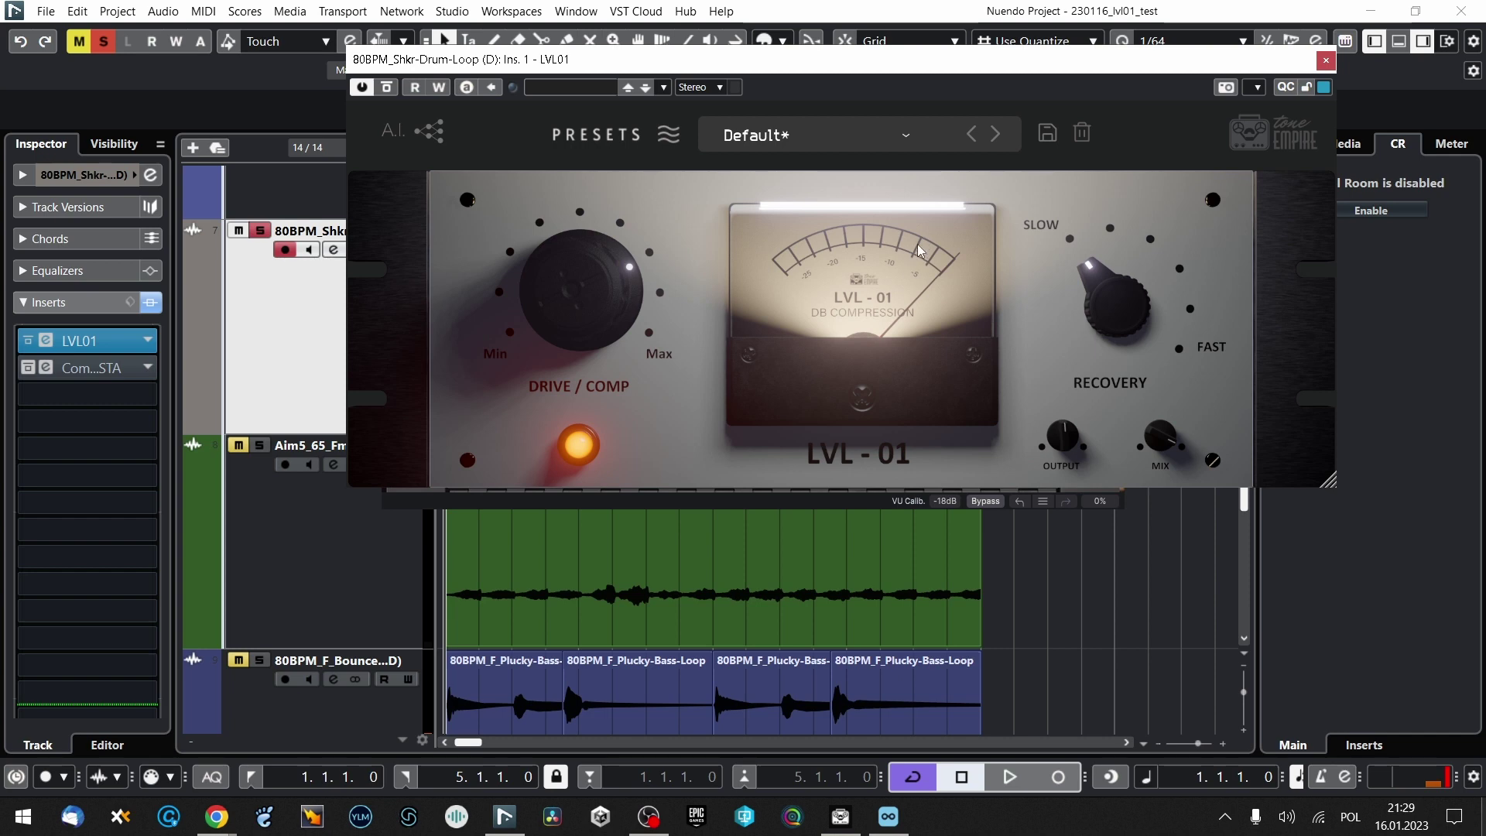
{"action": "left_click", "coordinate": [1325, 62]}
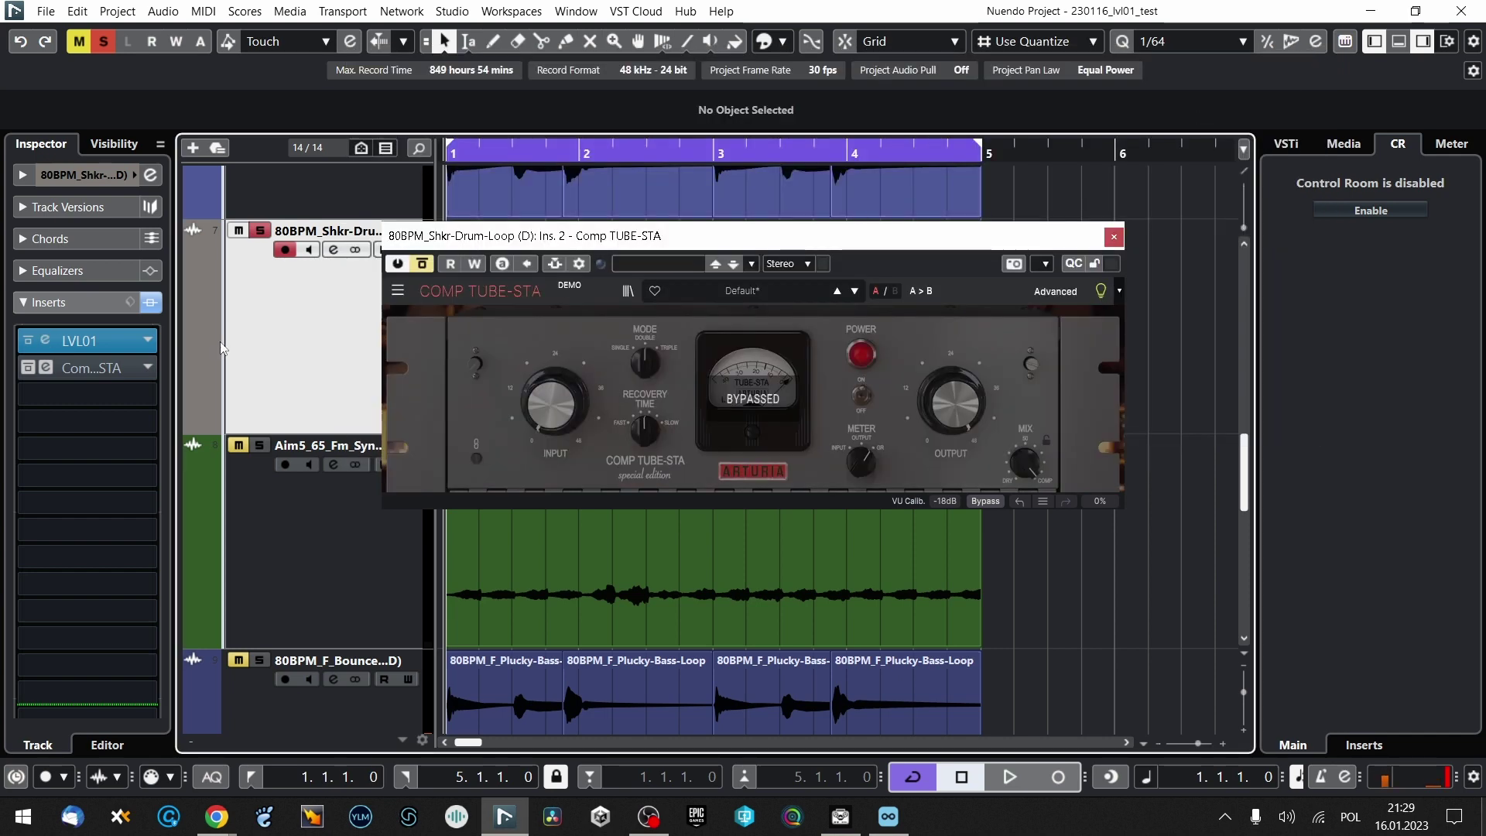
{"action": "left_click", "coordinate": [29, 367]}
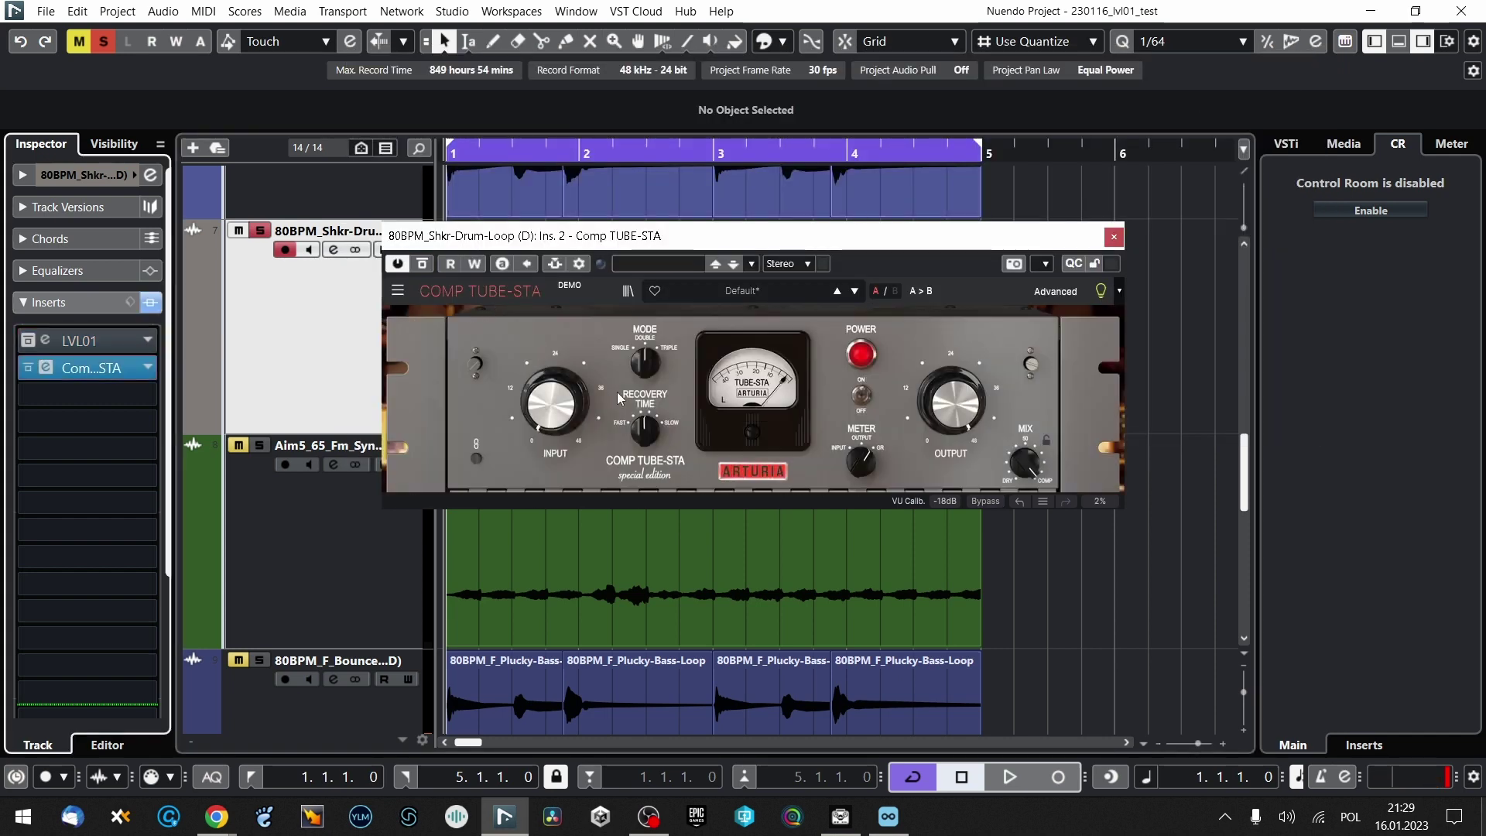
{"action": "key", "text": "space"}
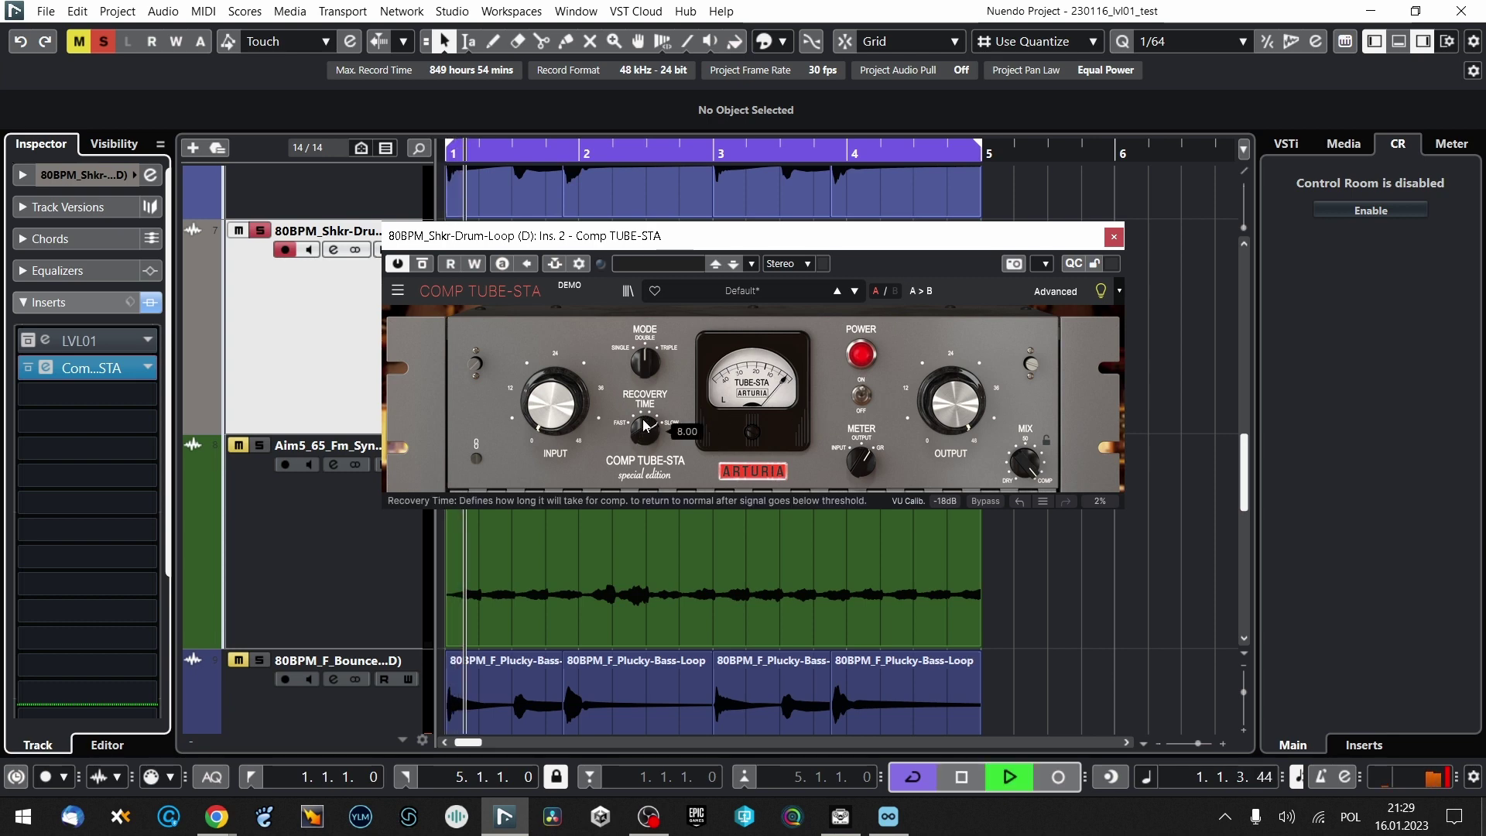
Raise the Input gain of the drum loop's Comp TUBE-STA above 13 dB and compare its sound with LVL01 in the MixConsole
{"action": "scroll", "coordinate": [561, 409], "scroll_direction": "up", "scroll_amount": 5}
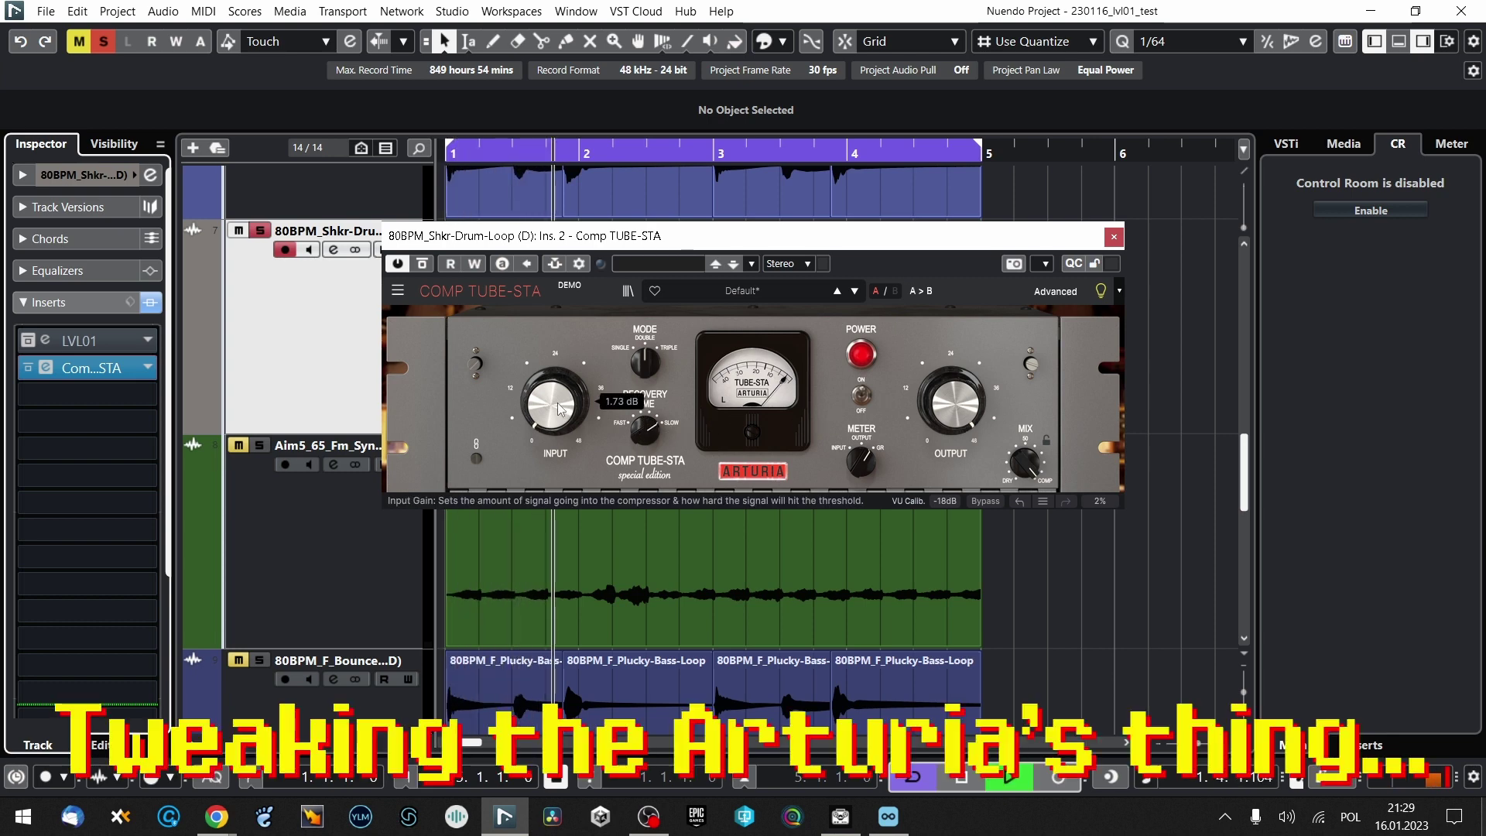
{"action": "scroll", "coordinate": [561, 409], "scroll_direction": "up", "scroll_amount": 7}
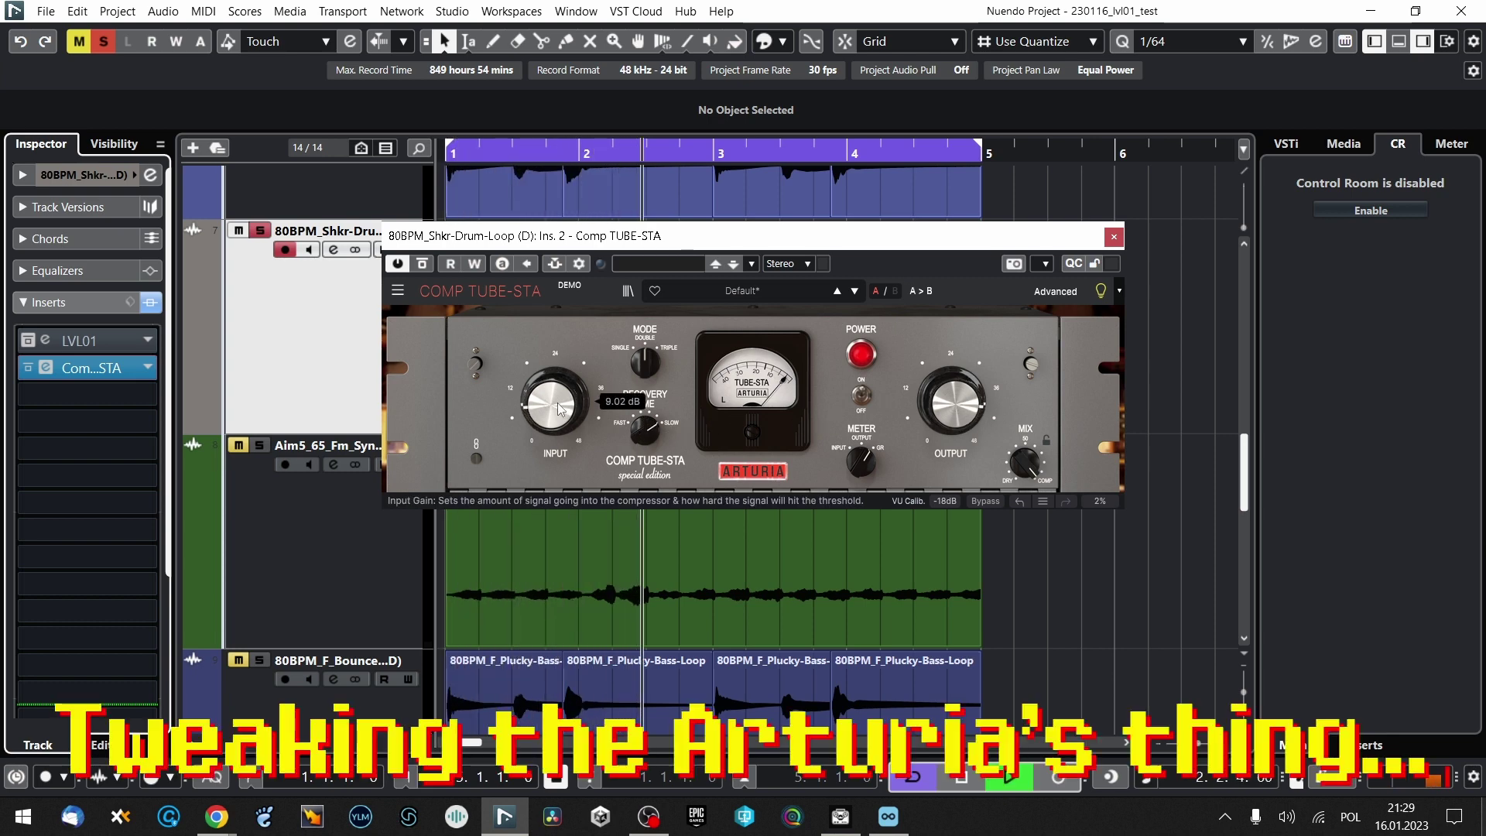
{"action": "scroll", "coordinate": [561, 408], "scroll_direction": "up", "scroll_amount": 2}
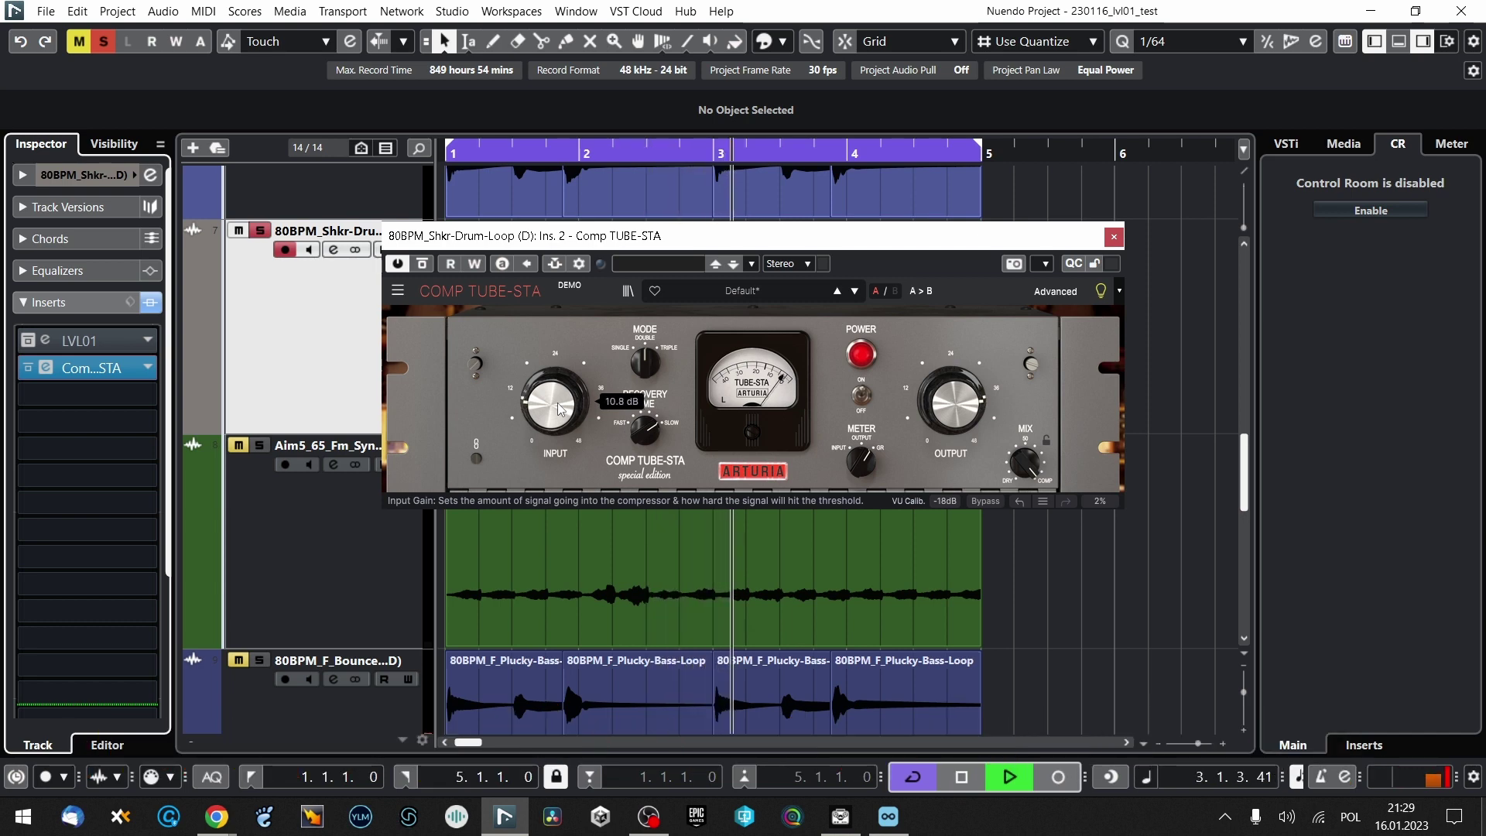
{"action": "scroll", "coordinate": [561, 408], "scroll_direction": "up", "scroll_amount": 1}
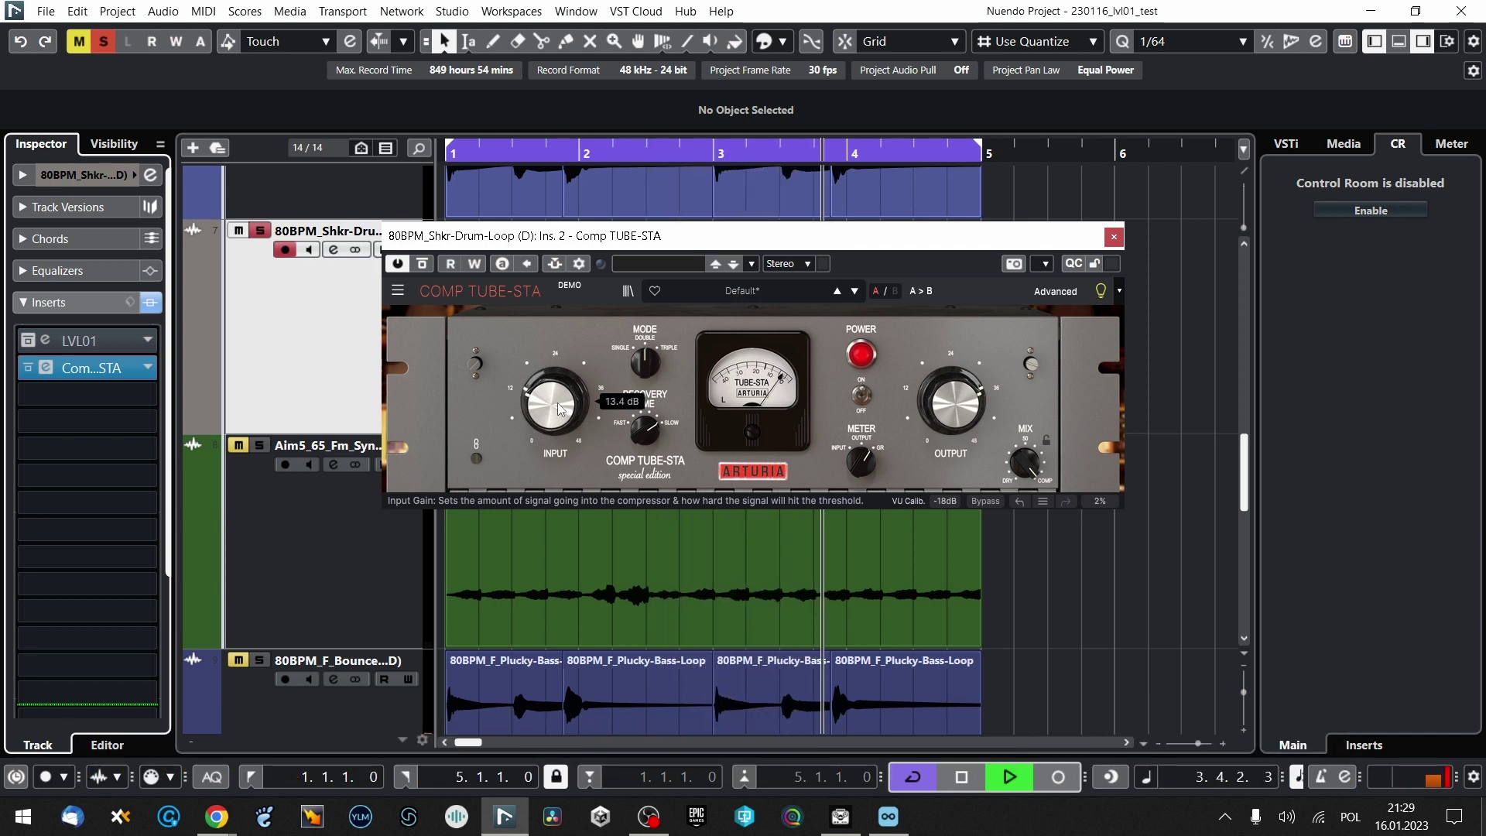
{"action": "scroll", "coordinate": [561, 408], "scroll_direction": "up", "scroll_amount": 2}
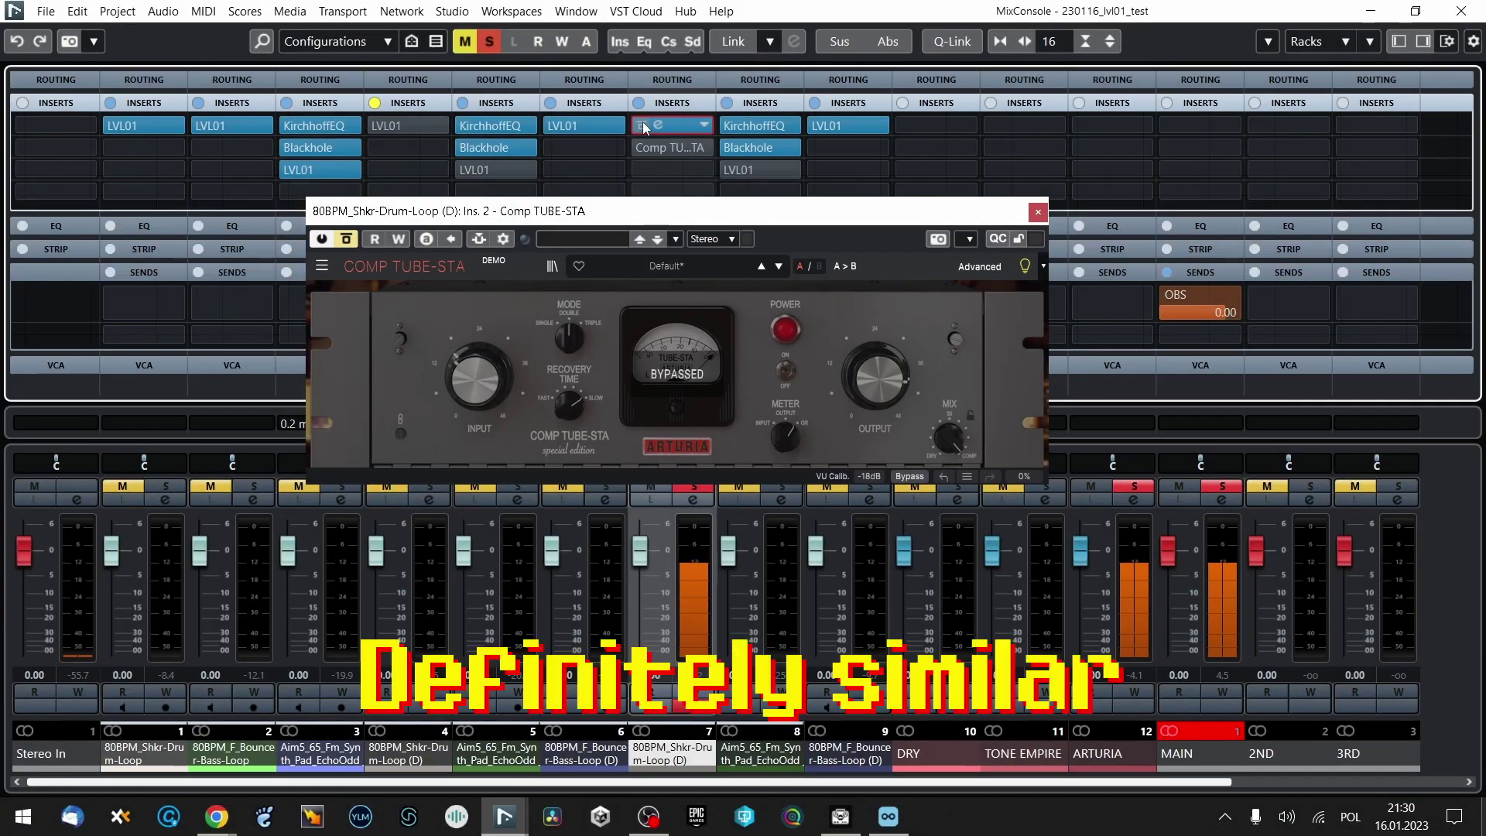
{"action": "left_click", "coordinate": [646, 144]}
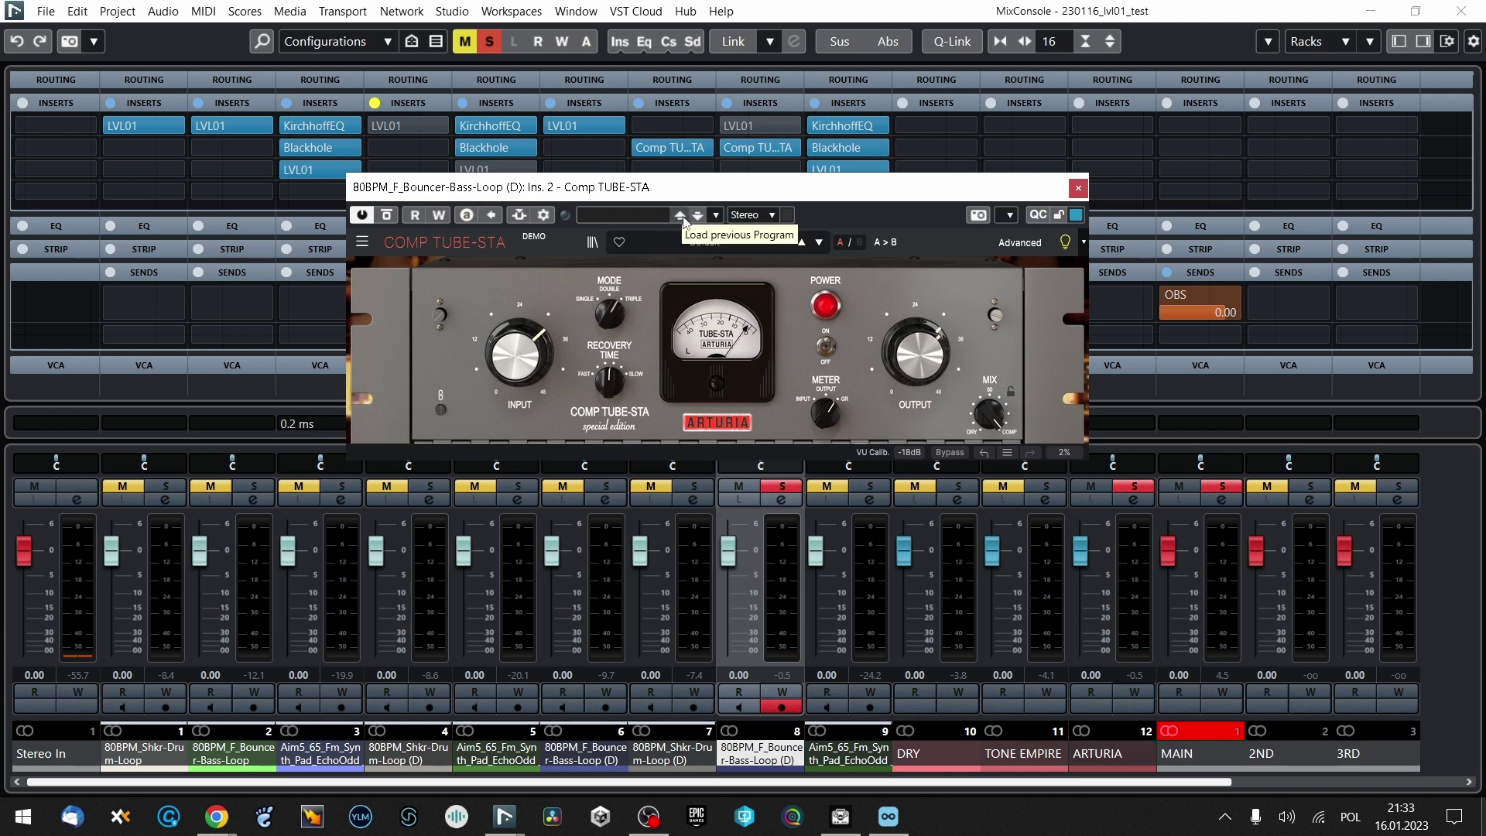
Raise the Output of the duplicated bass loop's Comp TUBE-STA, rechecking the channel's peak level, and compare its tone with LVL01
{"action": "mouse_move", "coordinate": [533, 358]}
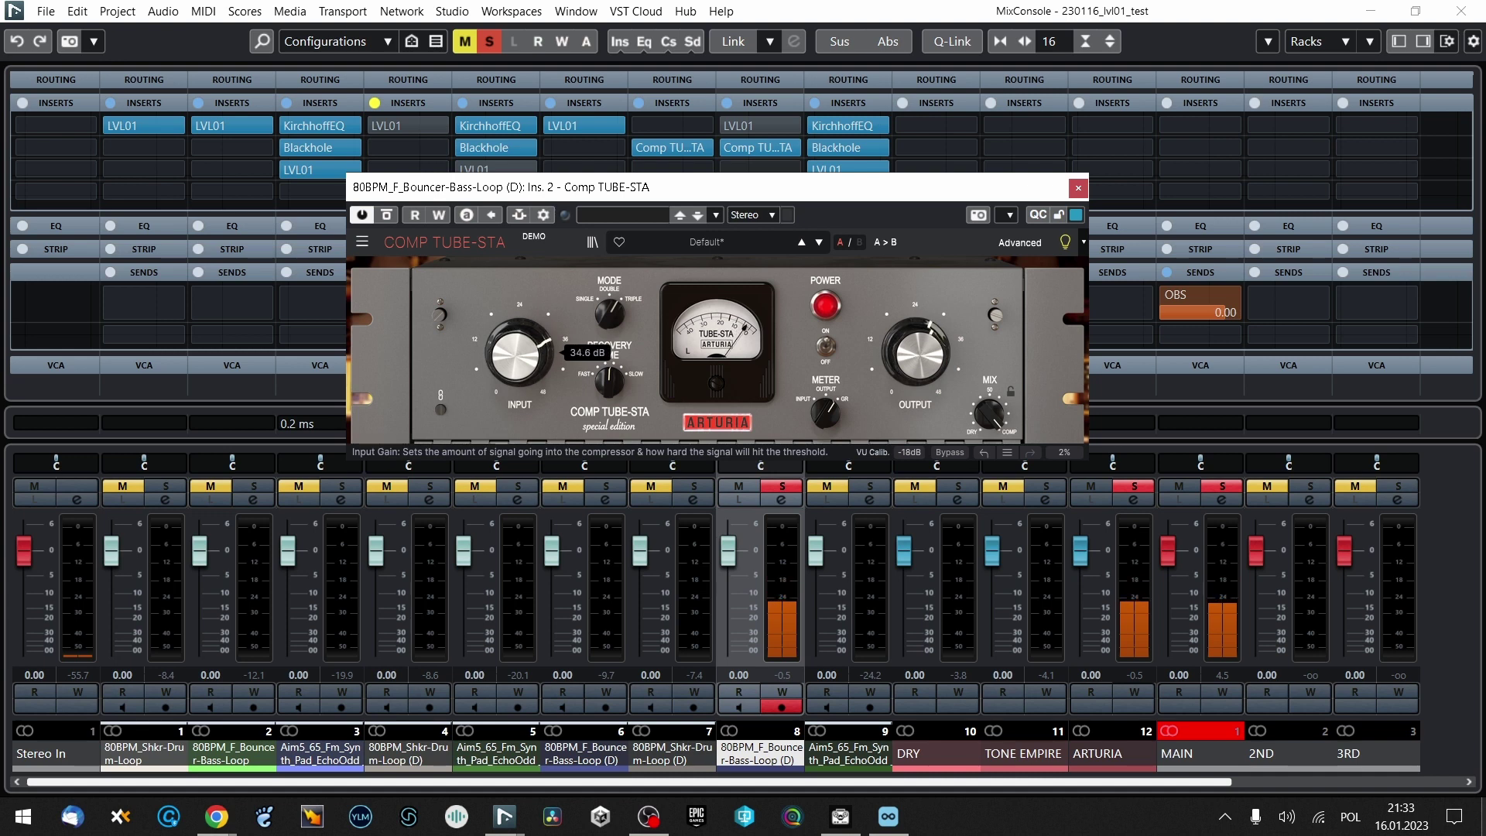
{"action": "mouse_move", "coordinate": [918, 352]}
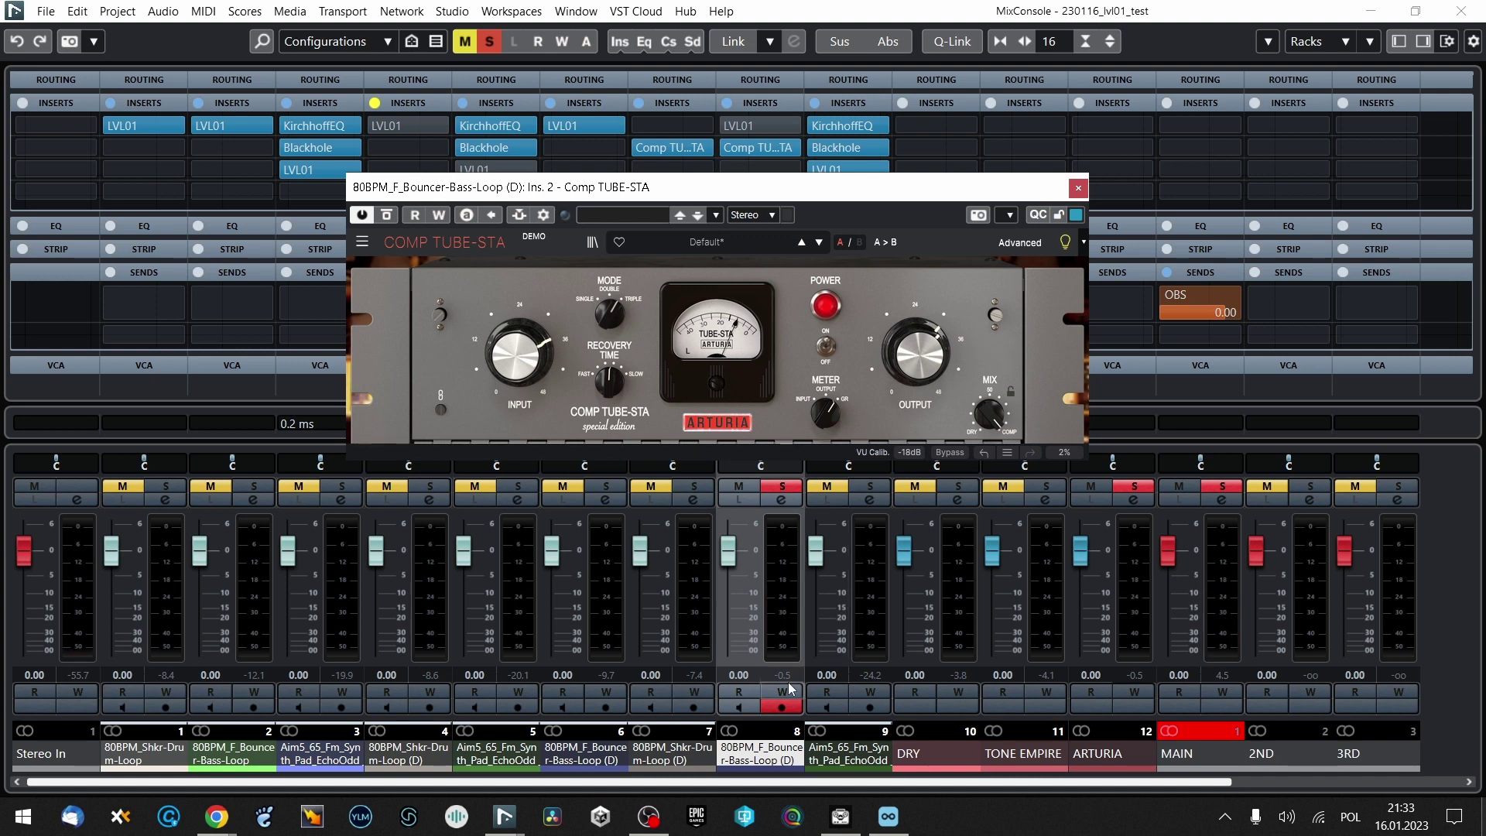
{"action": "left_click", "coordinate": [827, 660]}
{"action": "left_click_drag", "start_coordinate": [952, 395], "coordinate": [951, 387]}
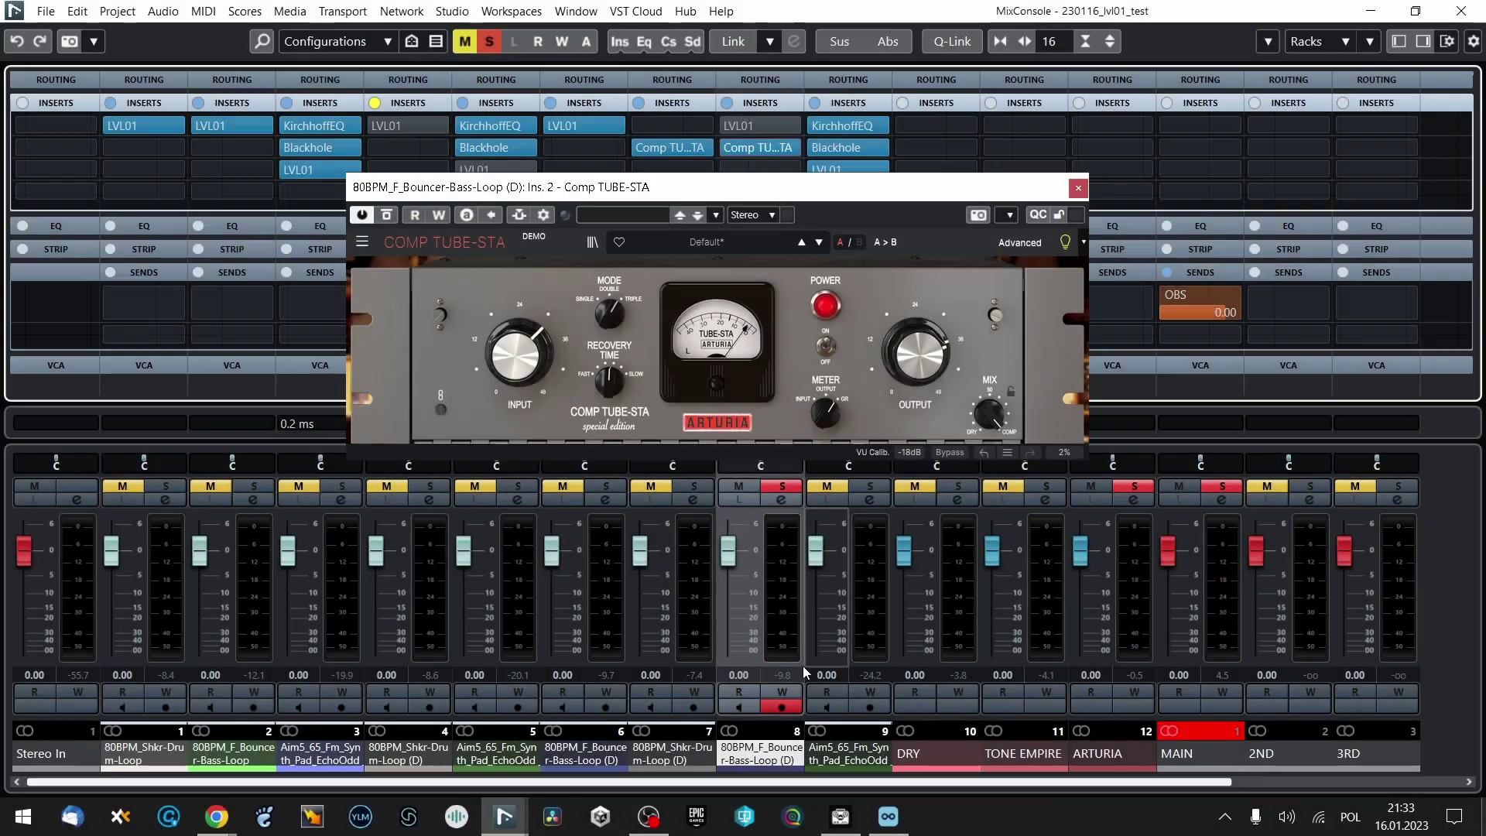
{"action": "left_click", "coordinate": [841, 672]}
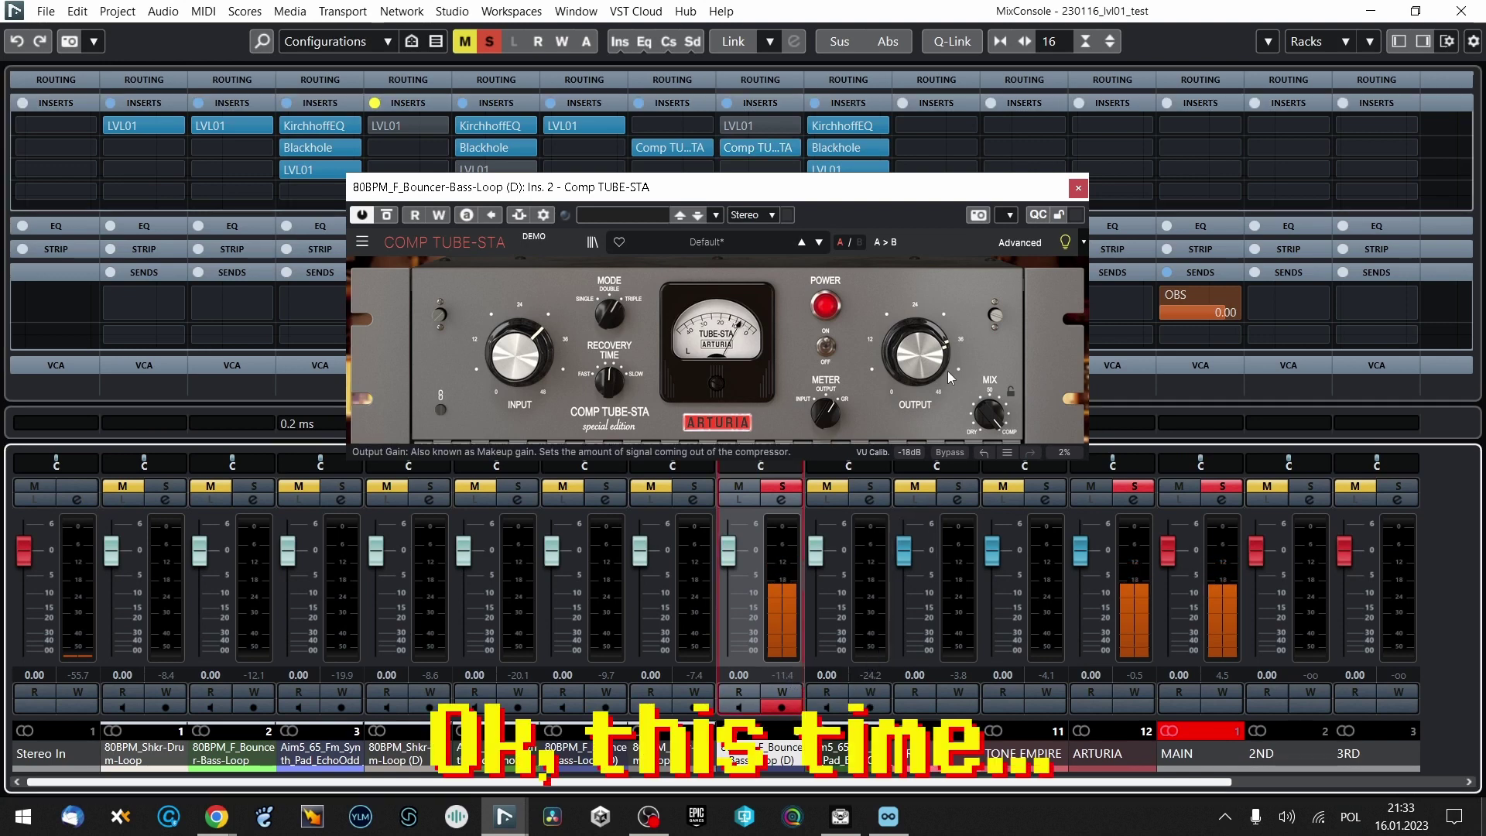
{"action": "left_click_drag", "start_coordinate": [948, 370], "coordinate": [948, 356]}
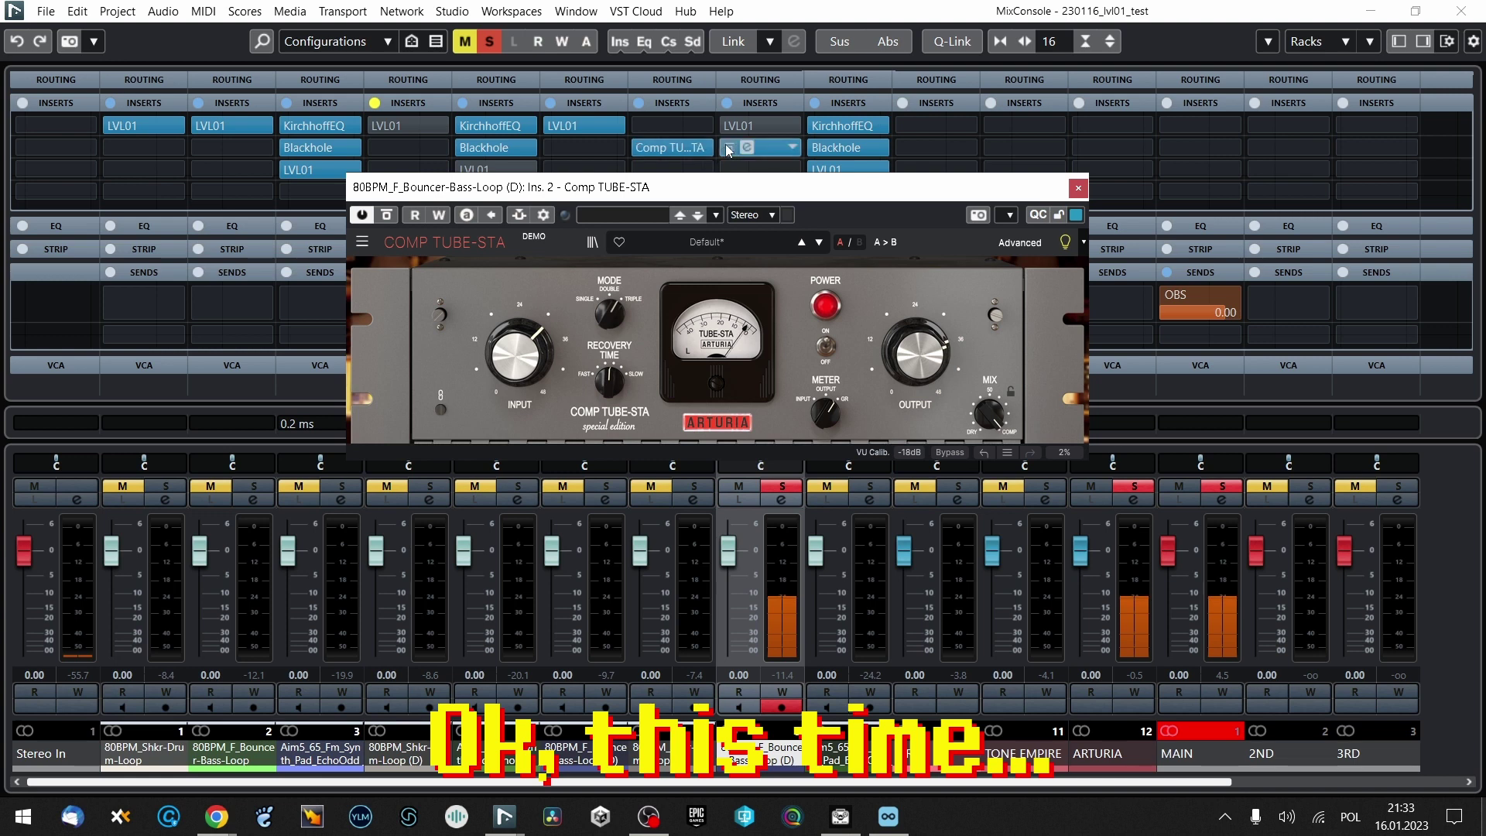
{"action": "left_click", "coordinate": [727, 145]}
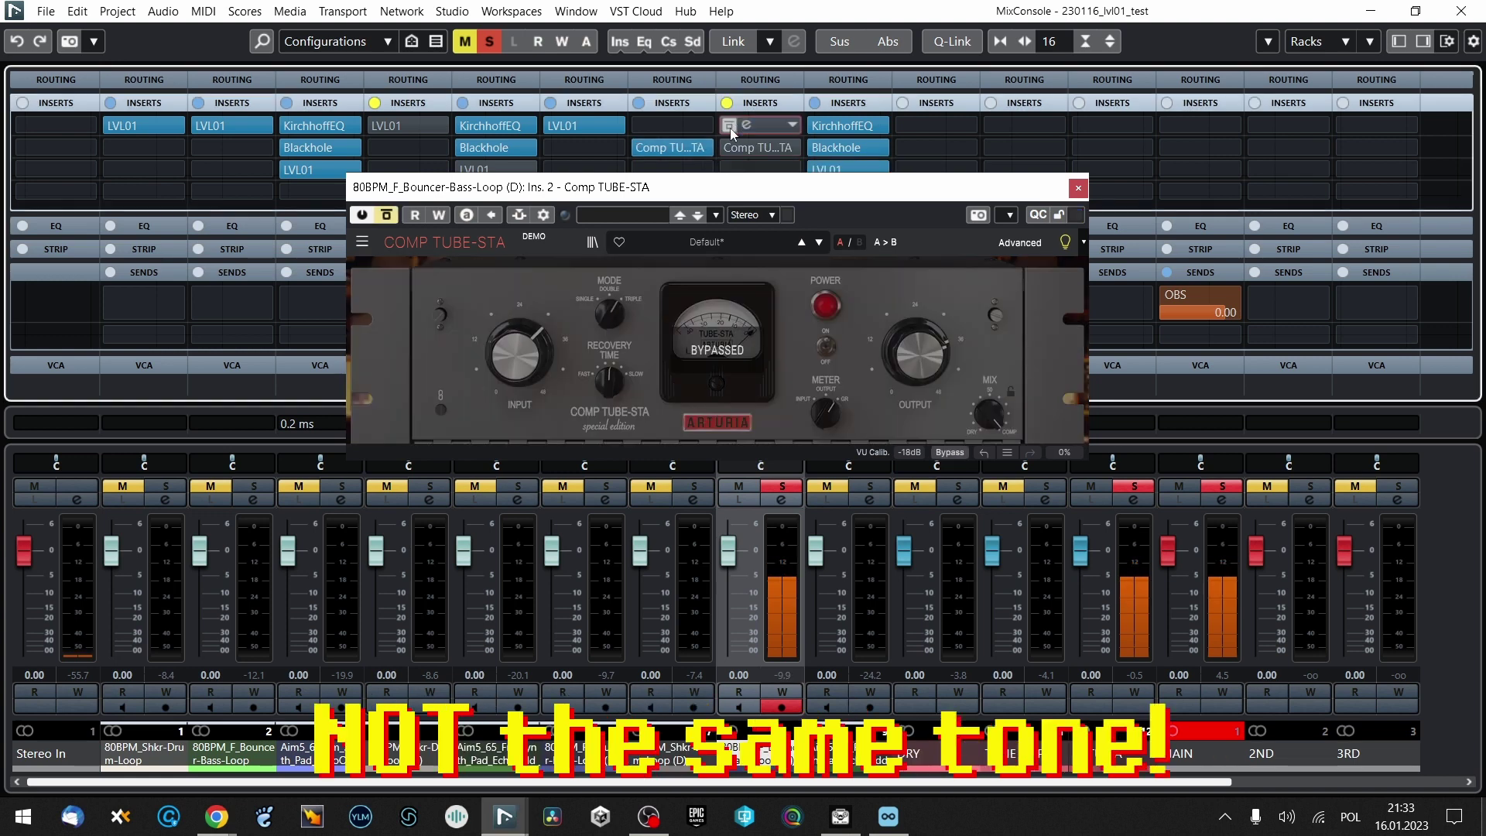
{"action": "left_click", "coordinate": [731, 146]}
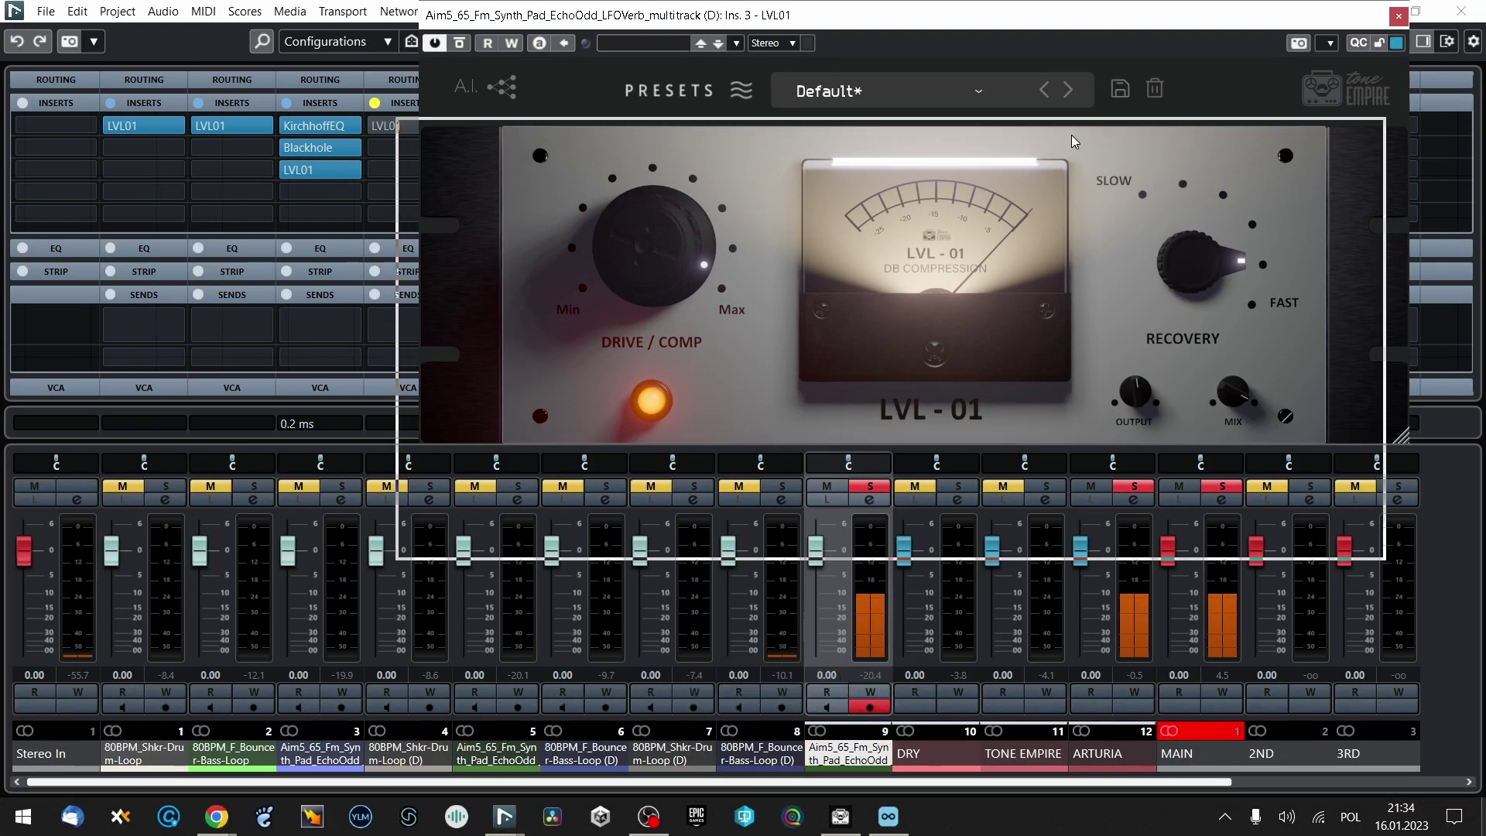
Show the Comp TUBE-STA on the duplicated synth pad channel and reset that channel's peak level meter
{"action": "left_click_drag", "start_coordinate": [1095, 23], "coordinate": [1053, 230]}
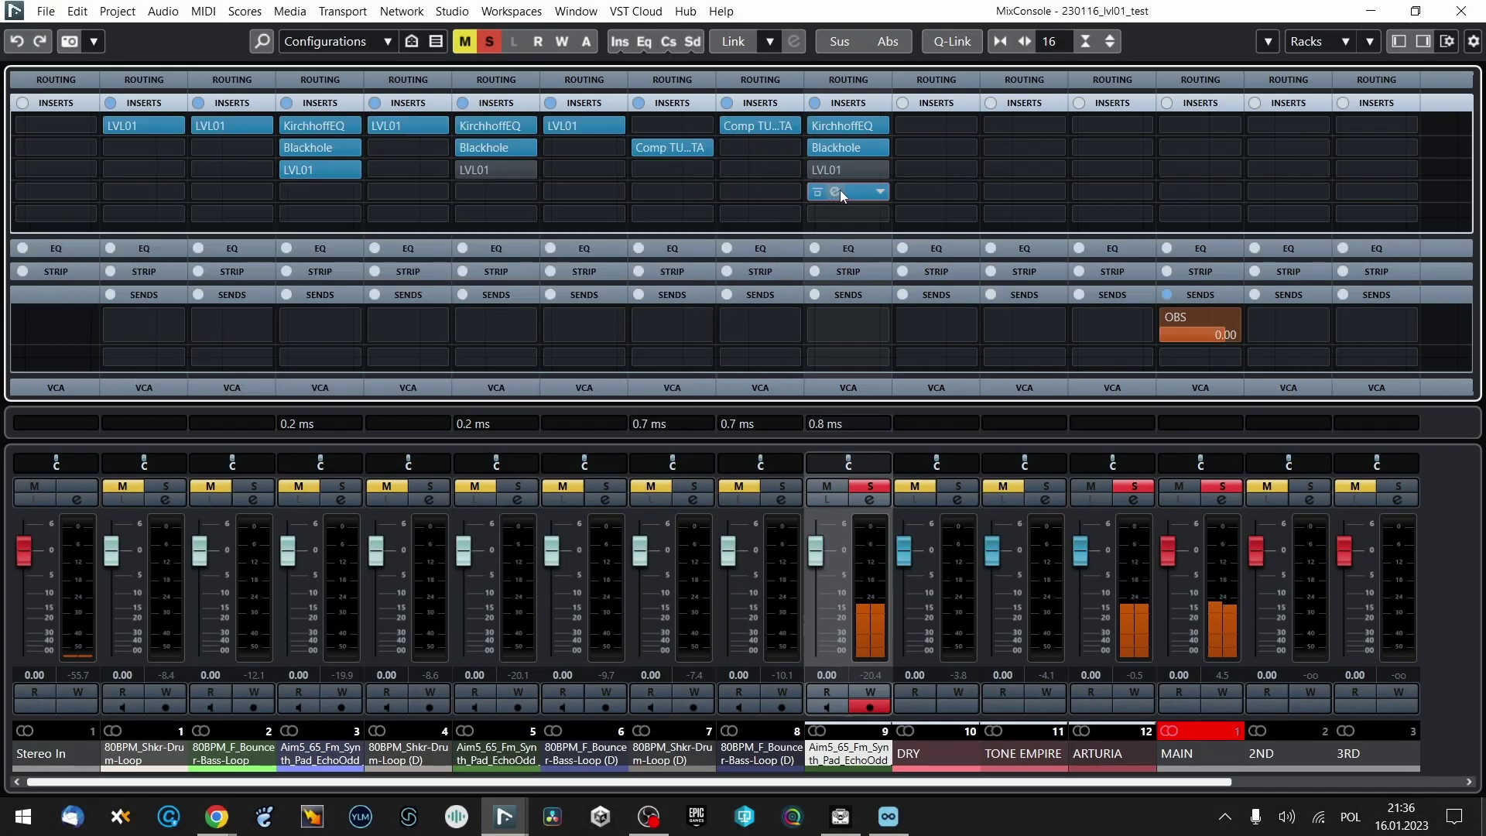
{"action": "left_click", "coordinate": [836, 189]}
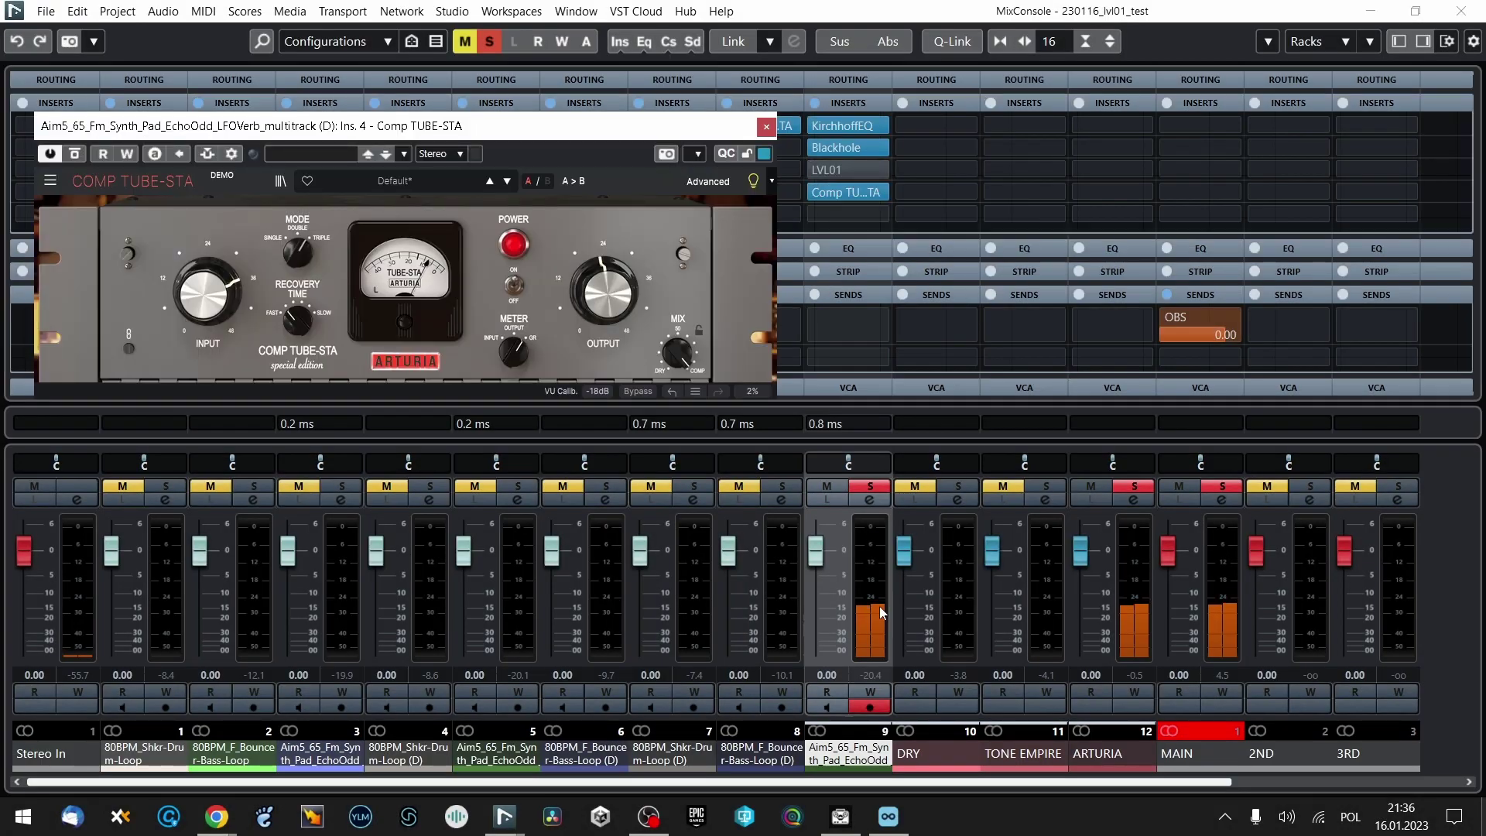
{"action": "left_click", "coordinate": [871, 680]}
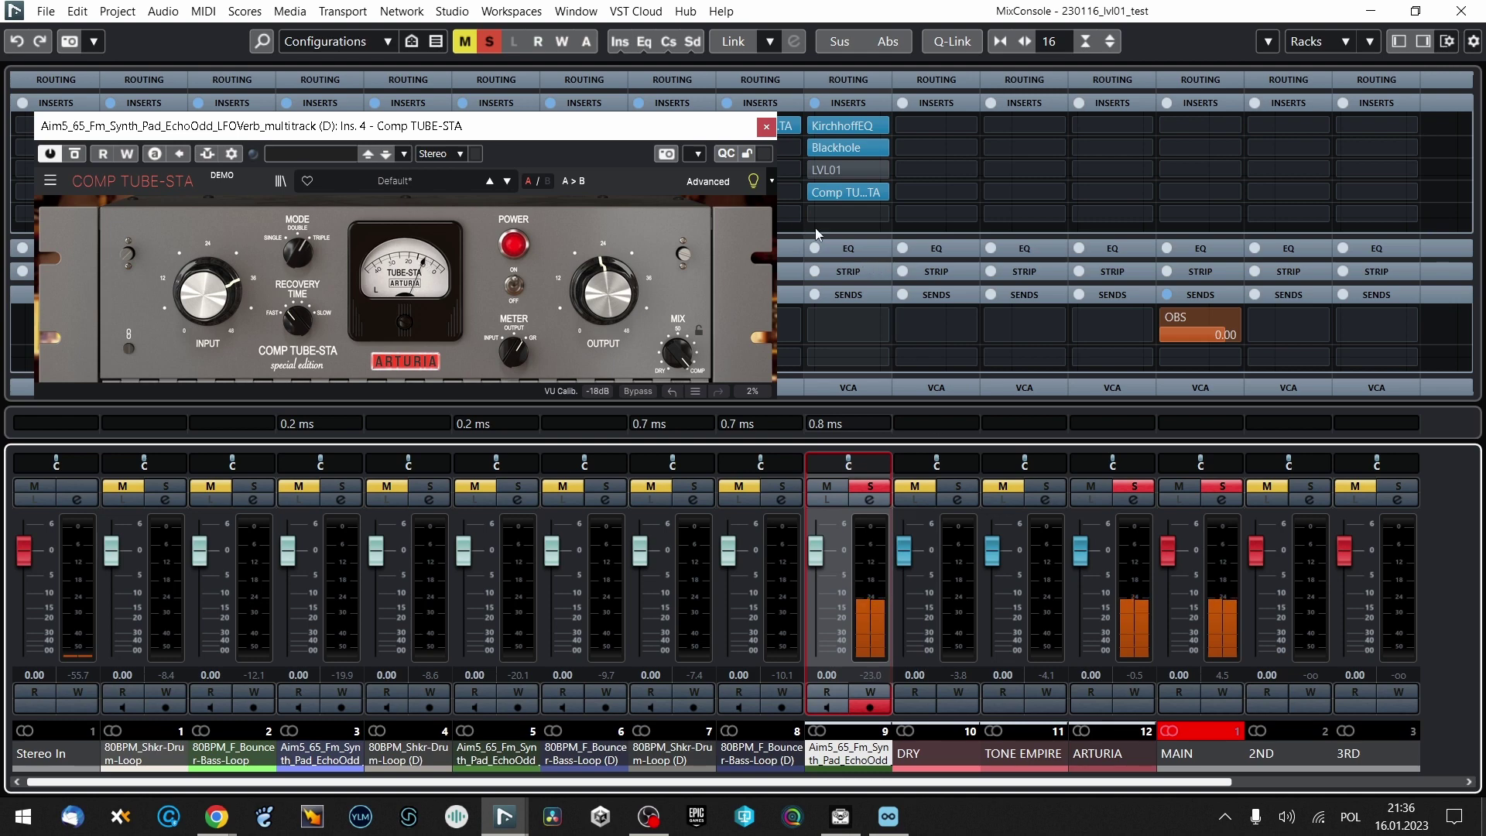
Switch the duplicated synth pad from Comp TUBE-STA to LVL01 and back, comparing tone and peak level
{"action": "left_click", "coordinate": [815, 192]}
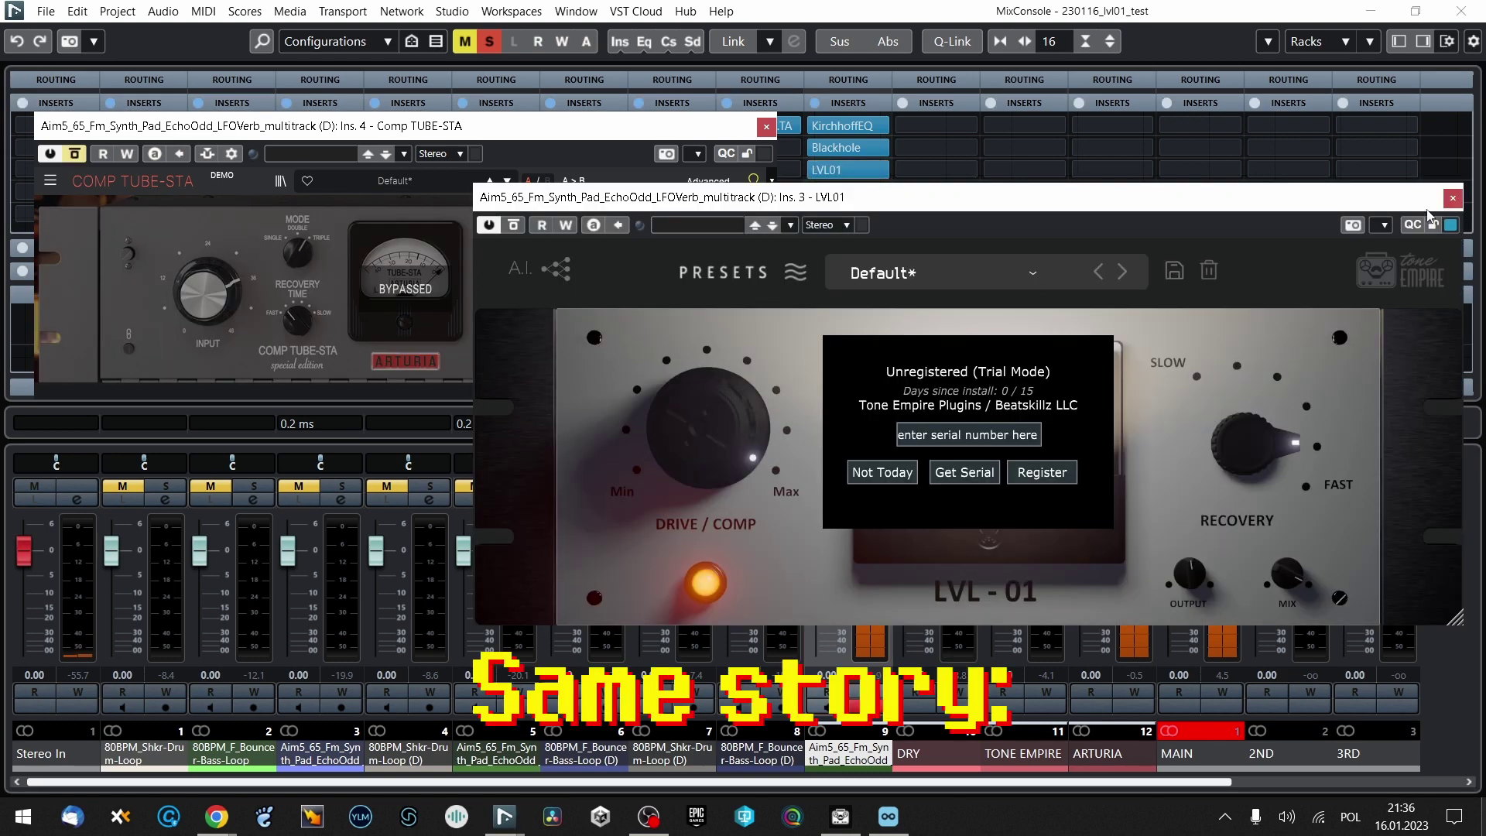
{"action": "left_click", "coordinate": [1453, 199]}
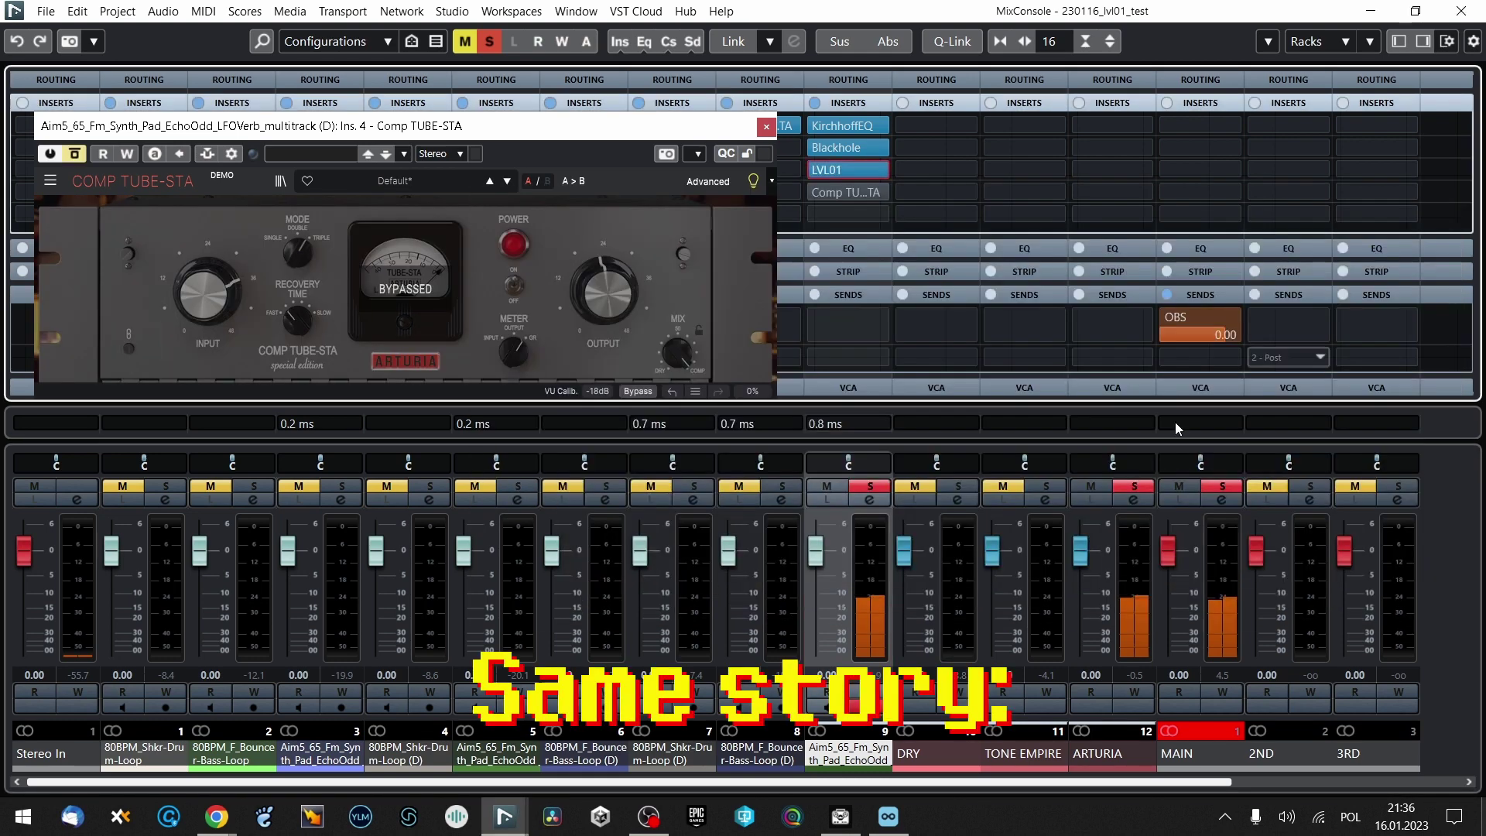
{"action": "left_click", "coordinate": [898, 675]}
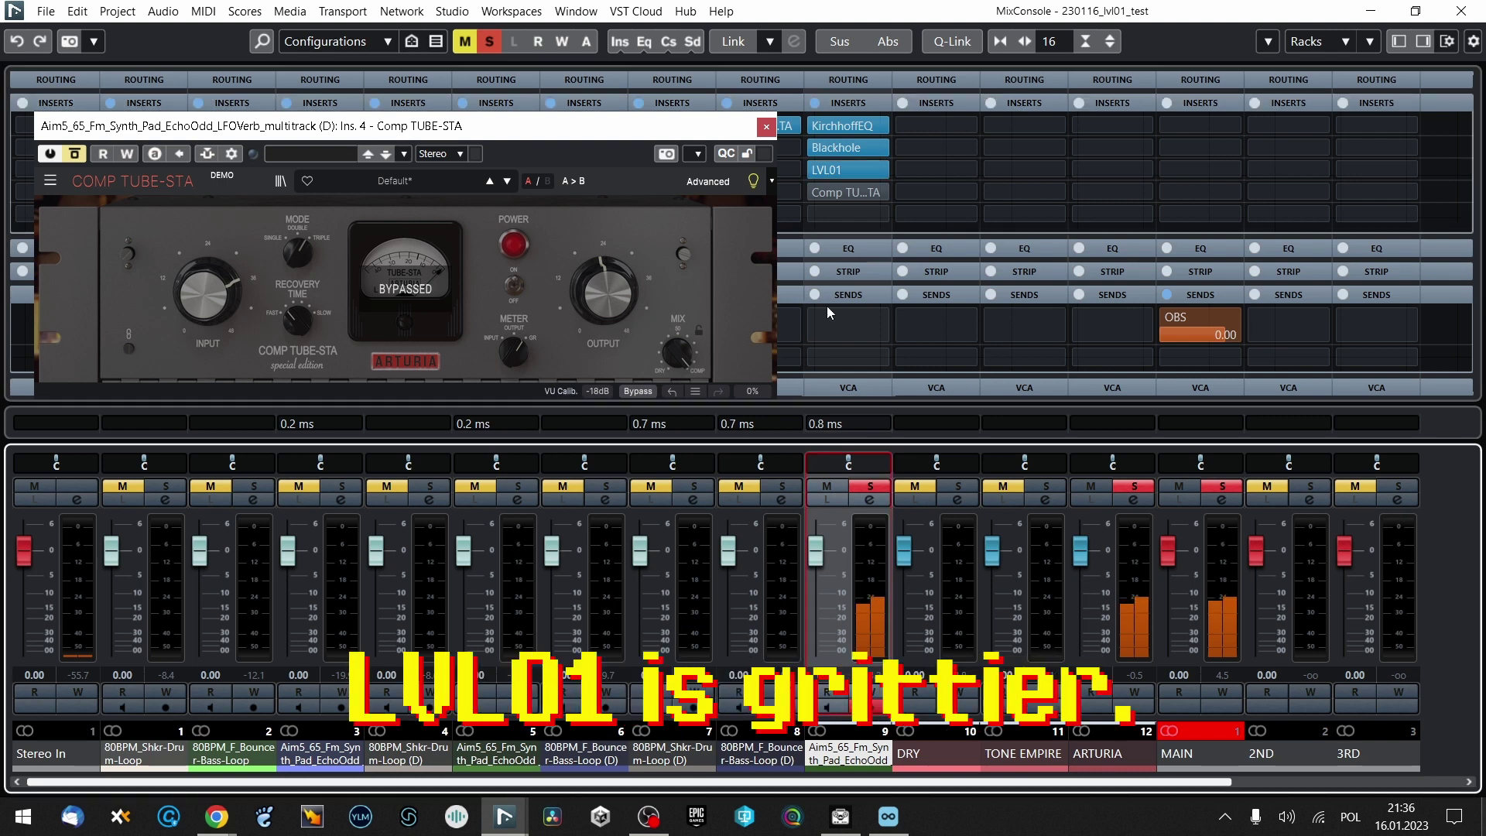
{"action": "left_click", "coordinate": [819, 169]}
{"action": "left_click", "coordinate": [819, 191]}
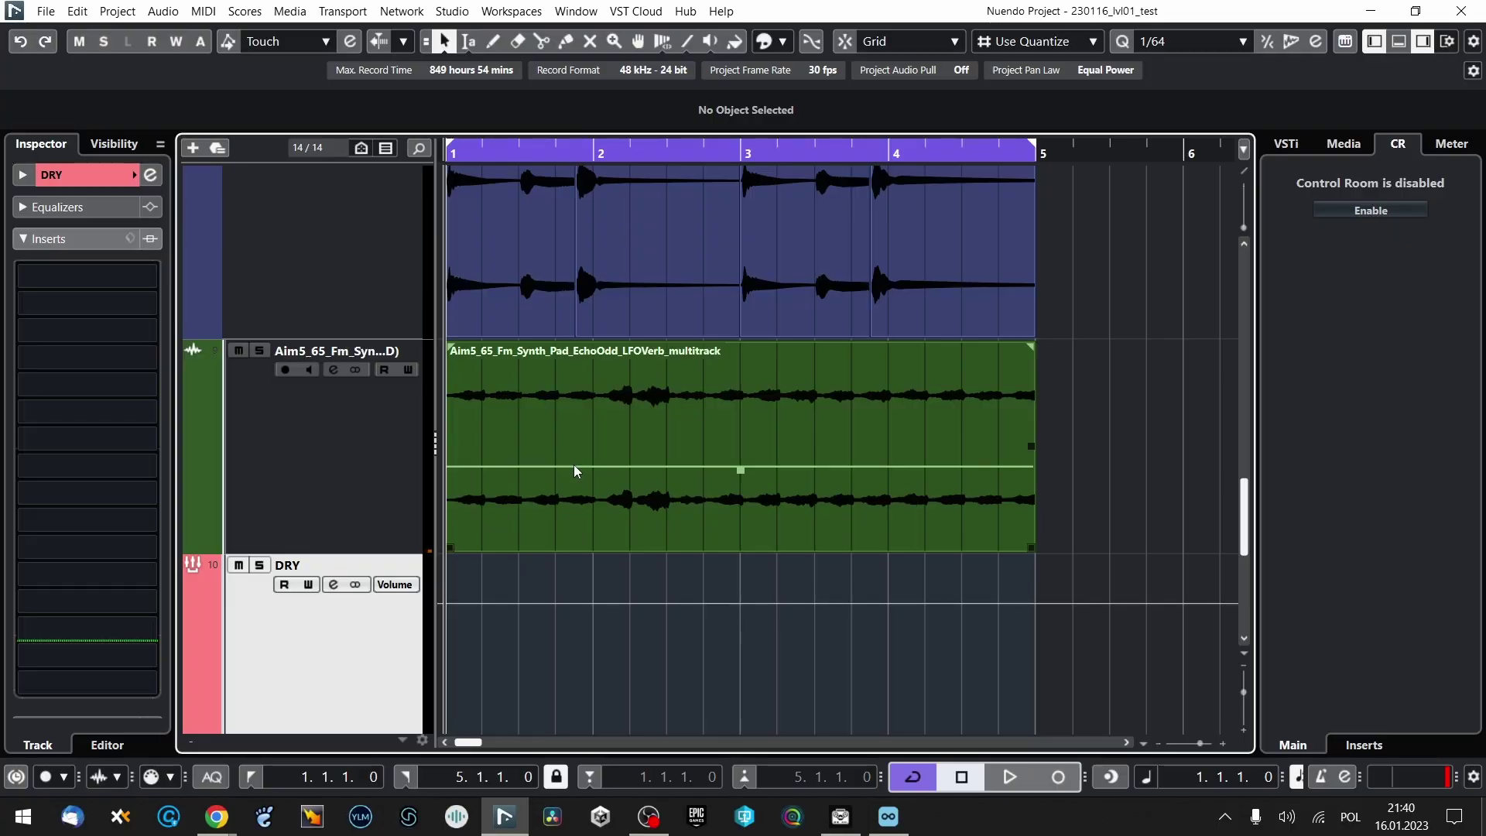
Solo the DRY group track and play the looped section to hear the unprocessed mix
{"action": "scroll", "coordinate": [574, 465], "scroll_direction": "down", "scroll_amount": 2}
{"action": "key", "text": "s"}
{"action": "key", "text": "space"}
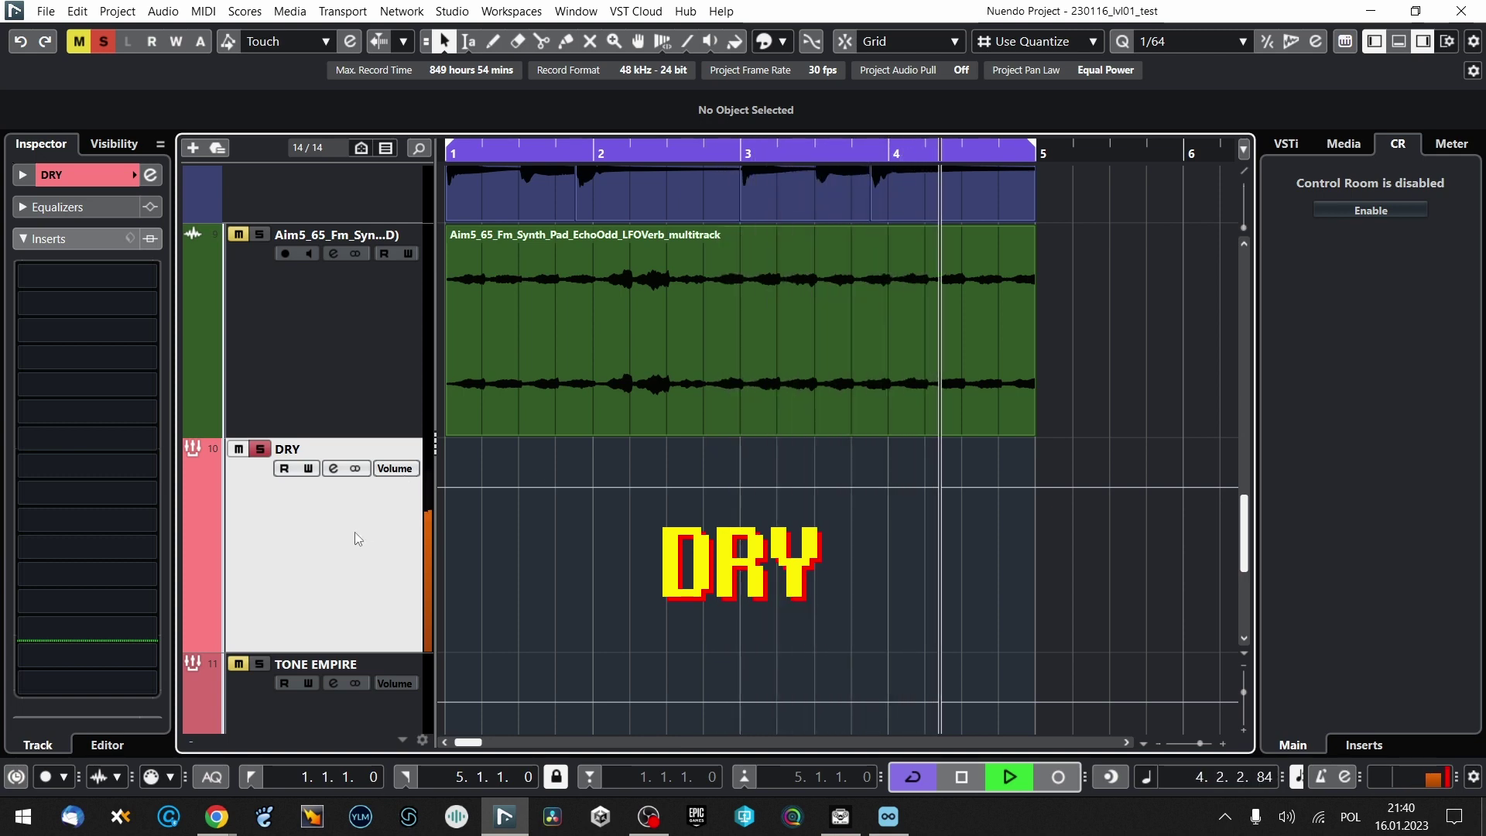
Audition the TONE EMPIRE group and the ARTURIA group in turn while the loop keeps playing
{"action": "scroll", "coordinate": [354, 532], "scroll_direction": "down", "scroll_amount": 2}
{"action": "left_click", "coordinate": [359, 643]}
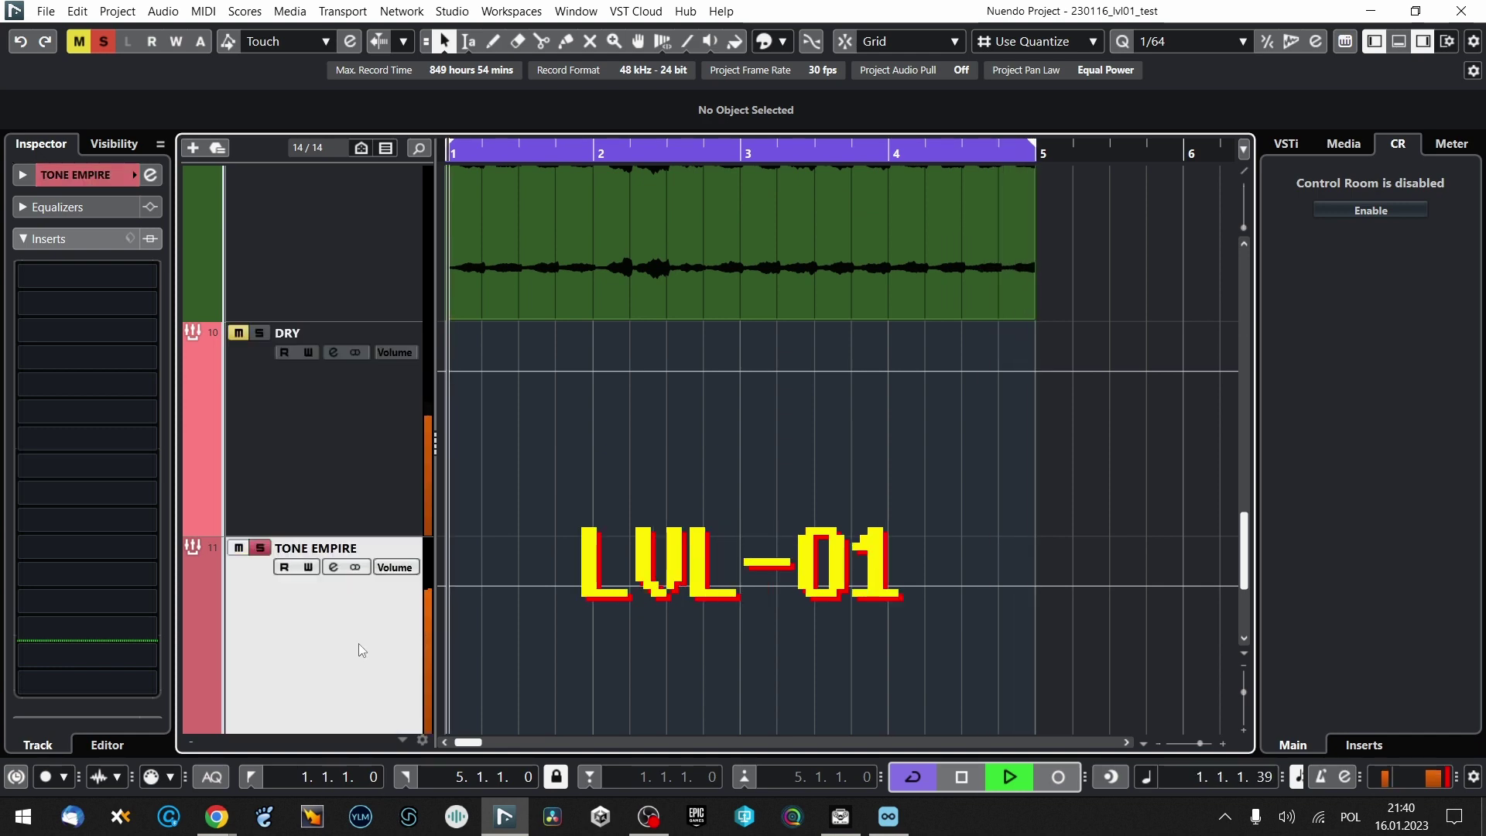
{"action": "scroll", "coordinate": [555, 457], "scroll_direction": "down", "scroll_amount": 2}
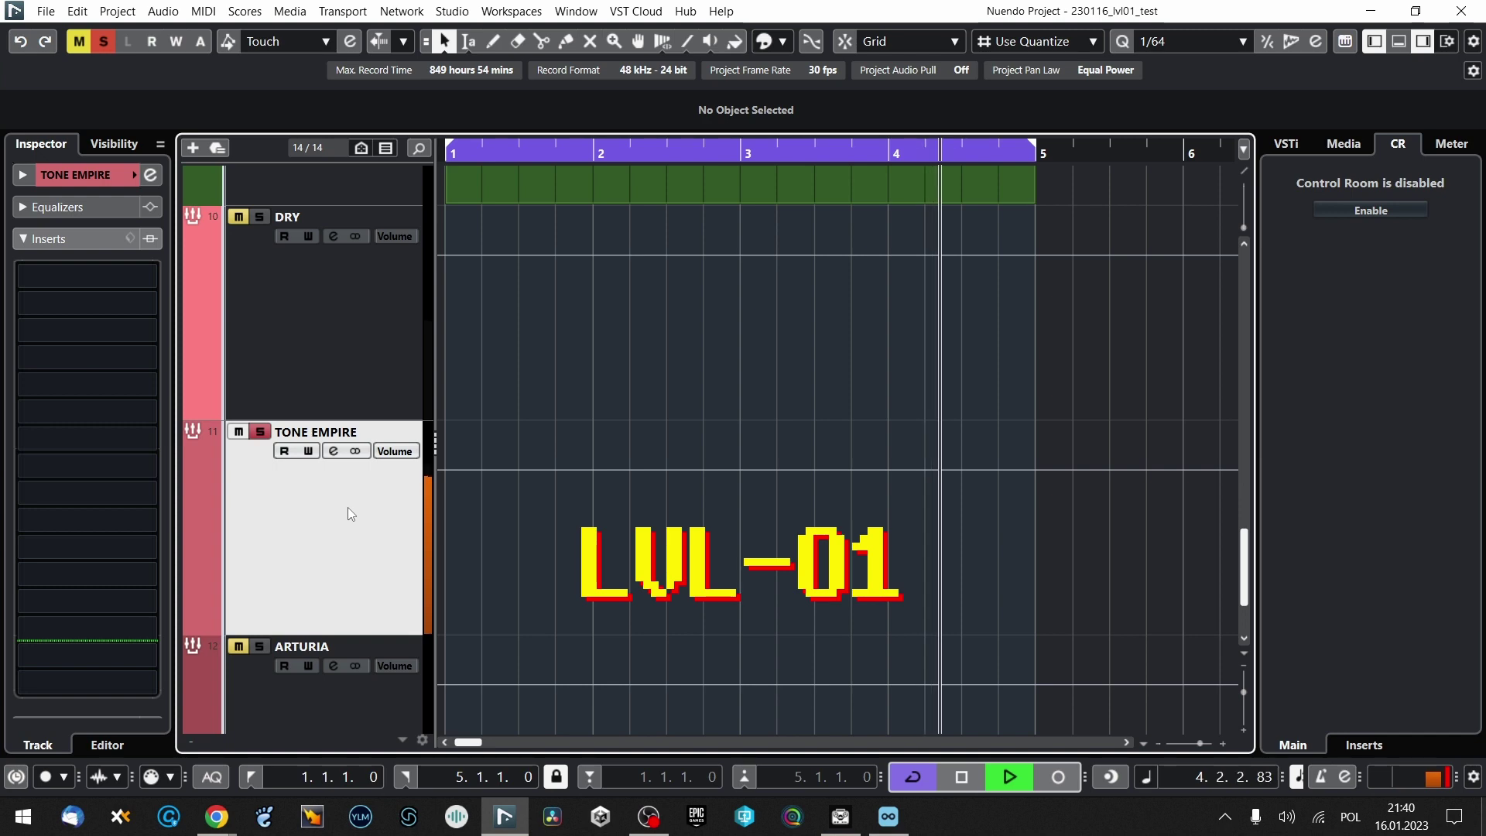
{"action": "scroll", "coordinate": [318, 618], "scroll_direction": "down", "scroll_amount": 2}
{"action": "left_click", "coordinate": [313, 648]}
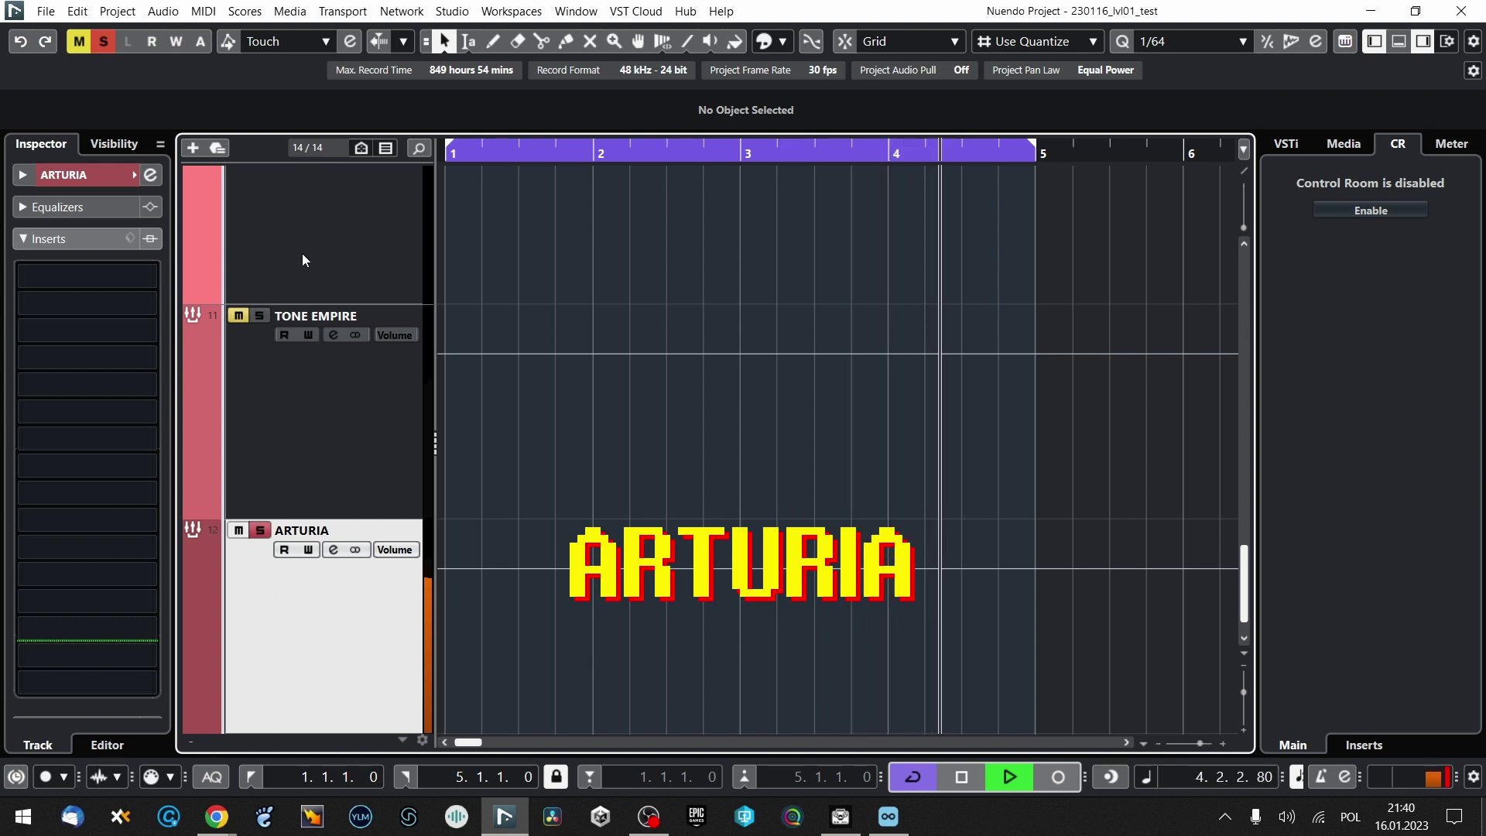
Audition the DRY, TONE EMPIRE and ARTURIA groups in turn during loop playback to compare the three mixes
{"action": "left_click", "coordinate": [328, 243]}
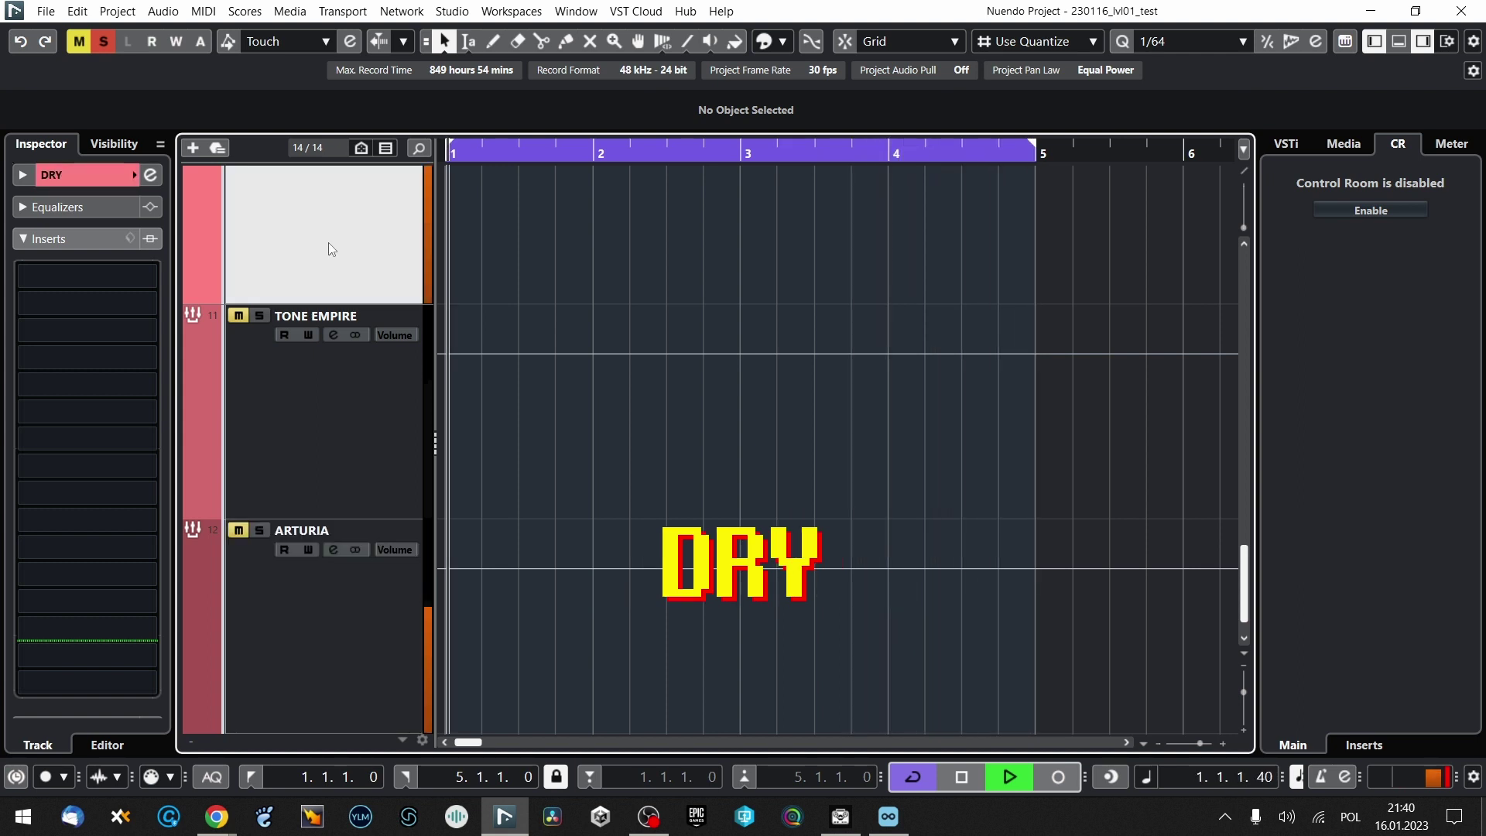
{"action": "left_click", "coordinate": [319, 406]}
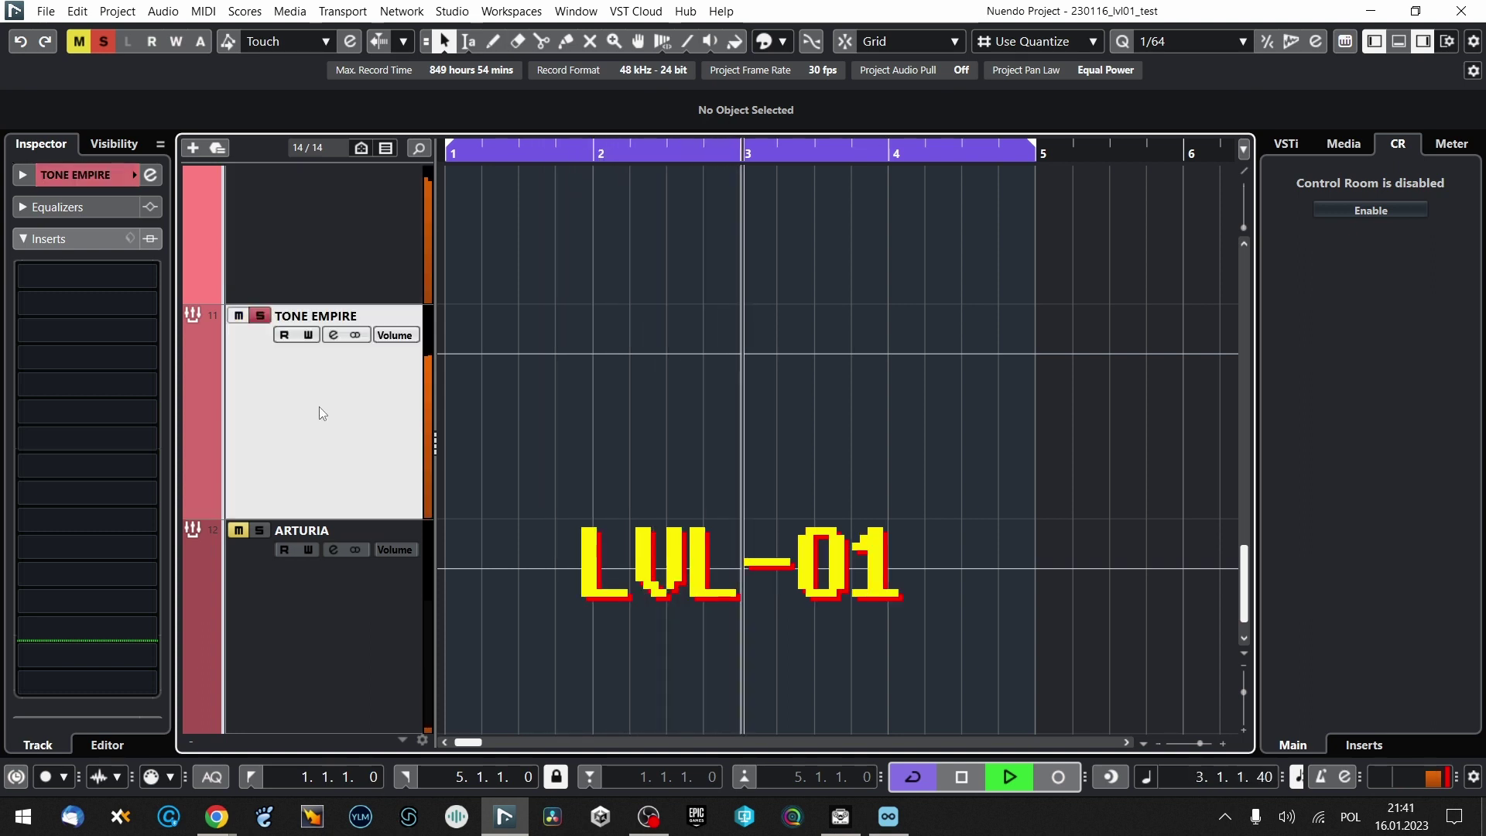
{"action": "left_click", "coordinate": [332, 600]}
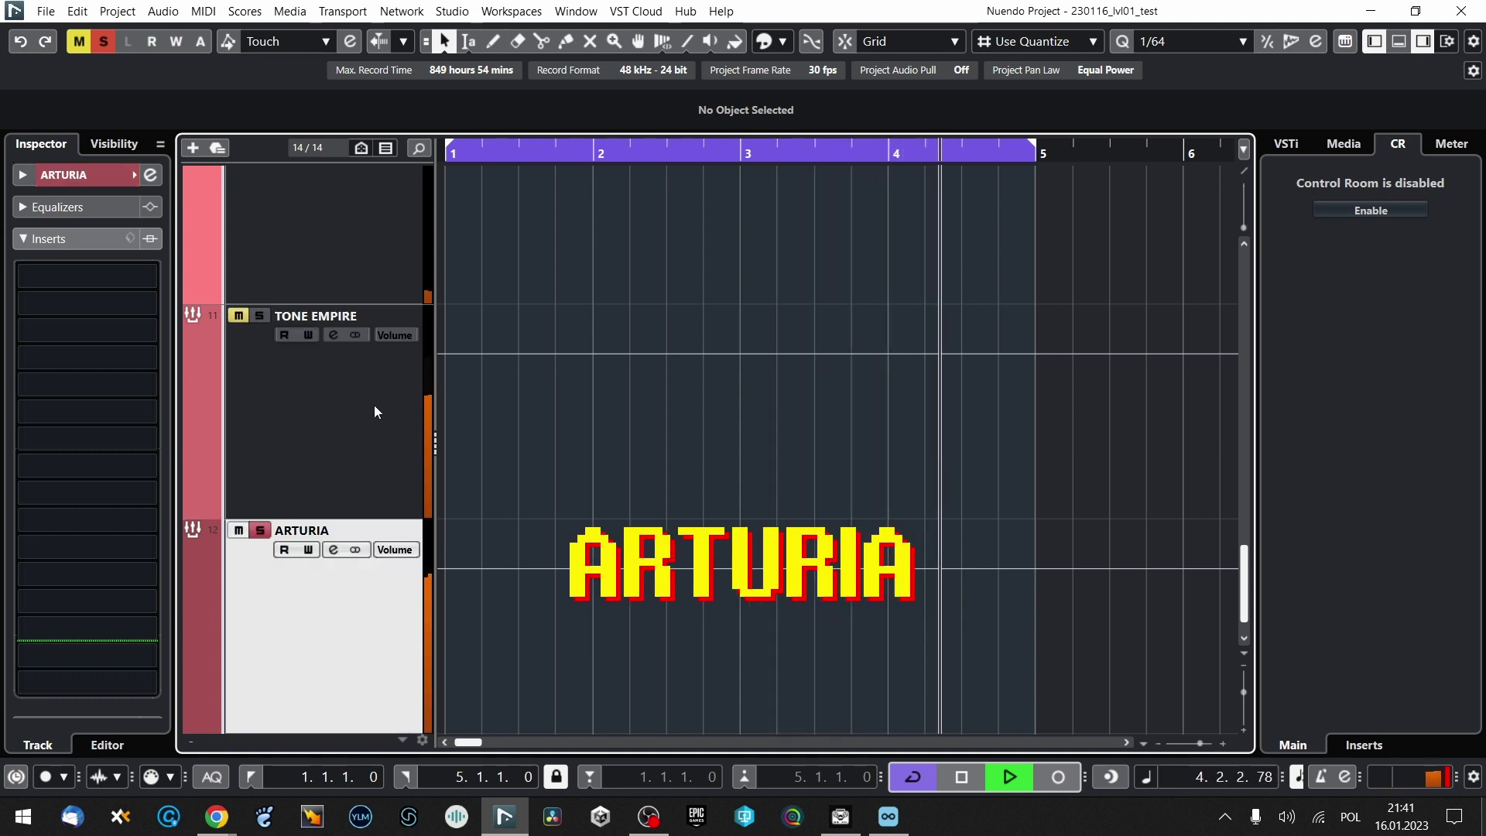
Alternate between the TONE EMPIRE and ARTURIA groups during playback, ending on TONE EMPIRE, and show the MixConsole
{"action": "left_click", "coordinate": [325, 411]}
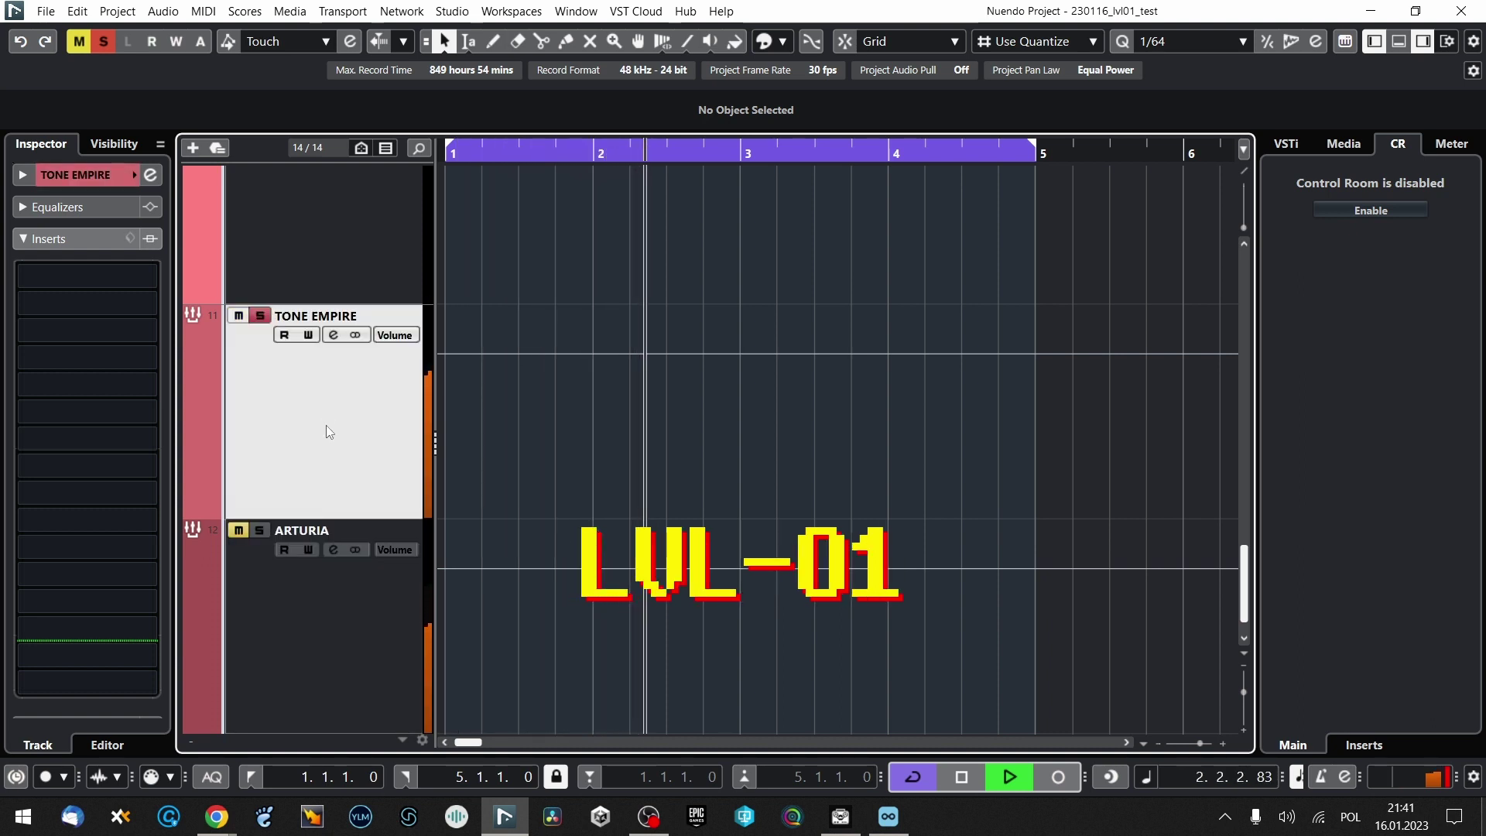
{"action": "left_click", "coordinate": [334, 646]}
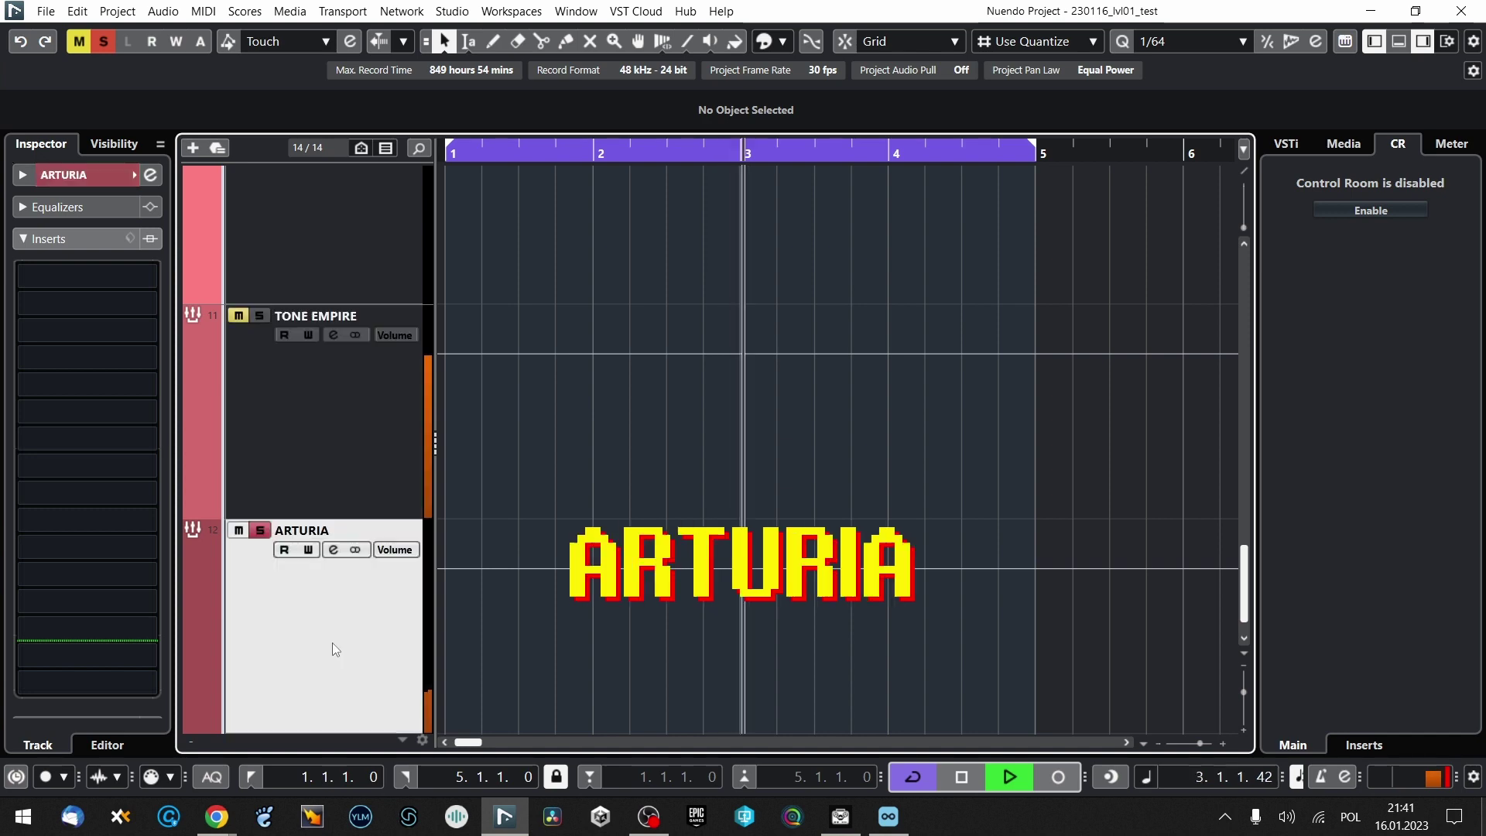
{"action": "left_click", "coordinate": [341, 430]}
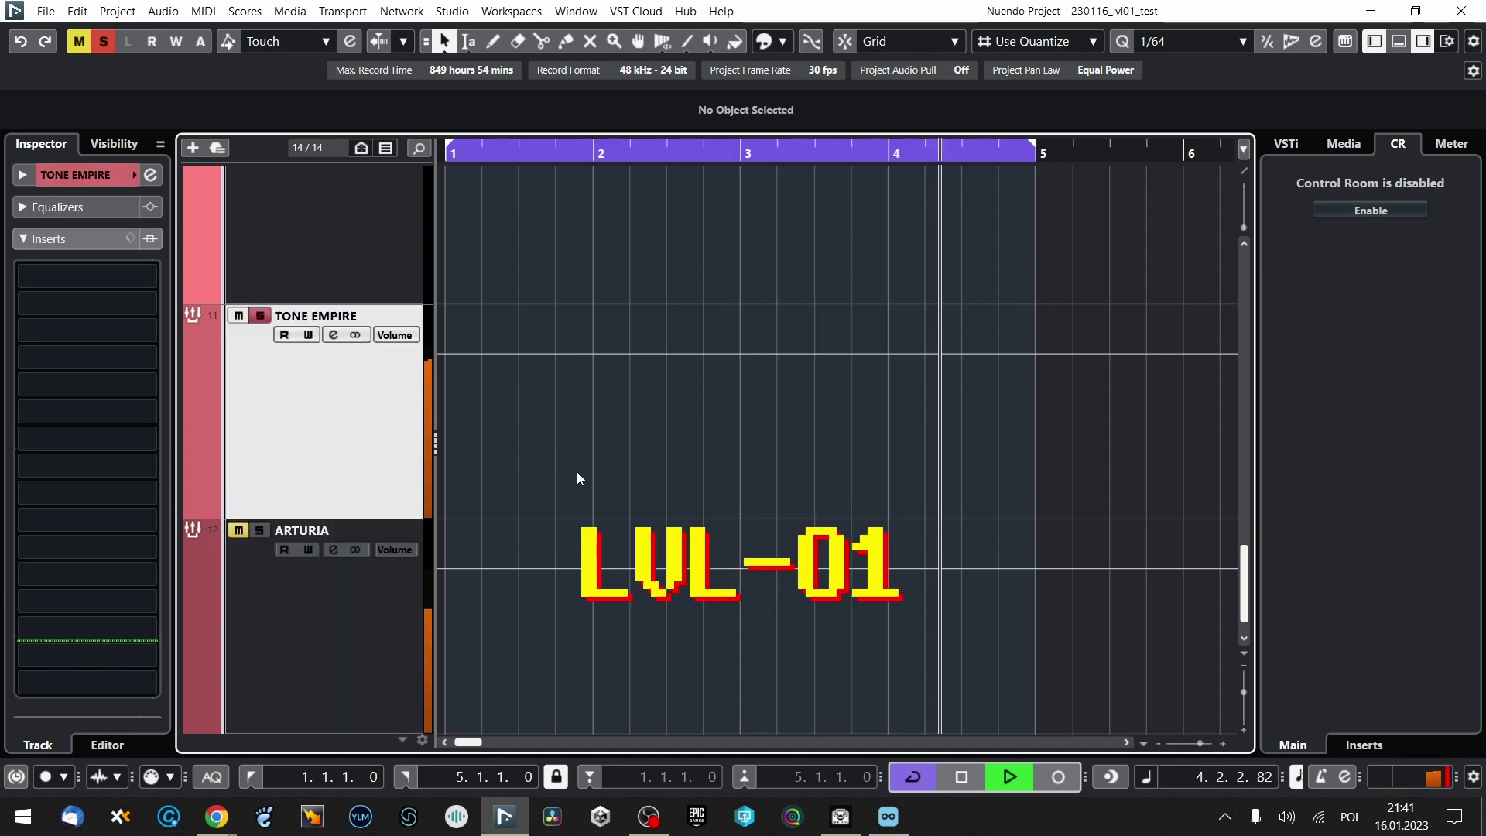
{"action": "key", "text": "F3"}
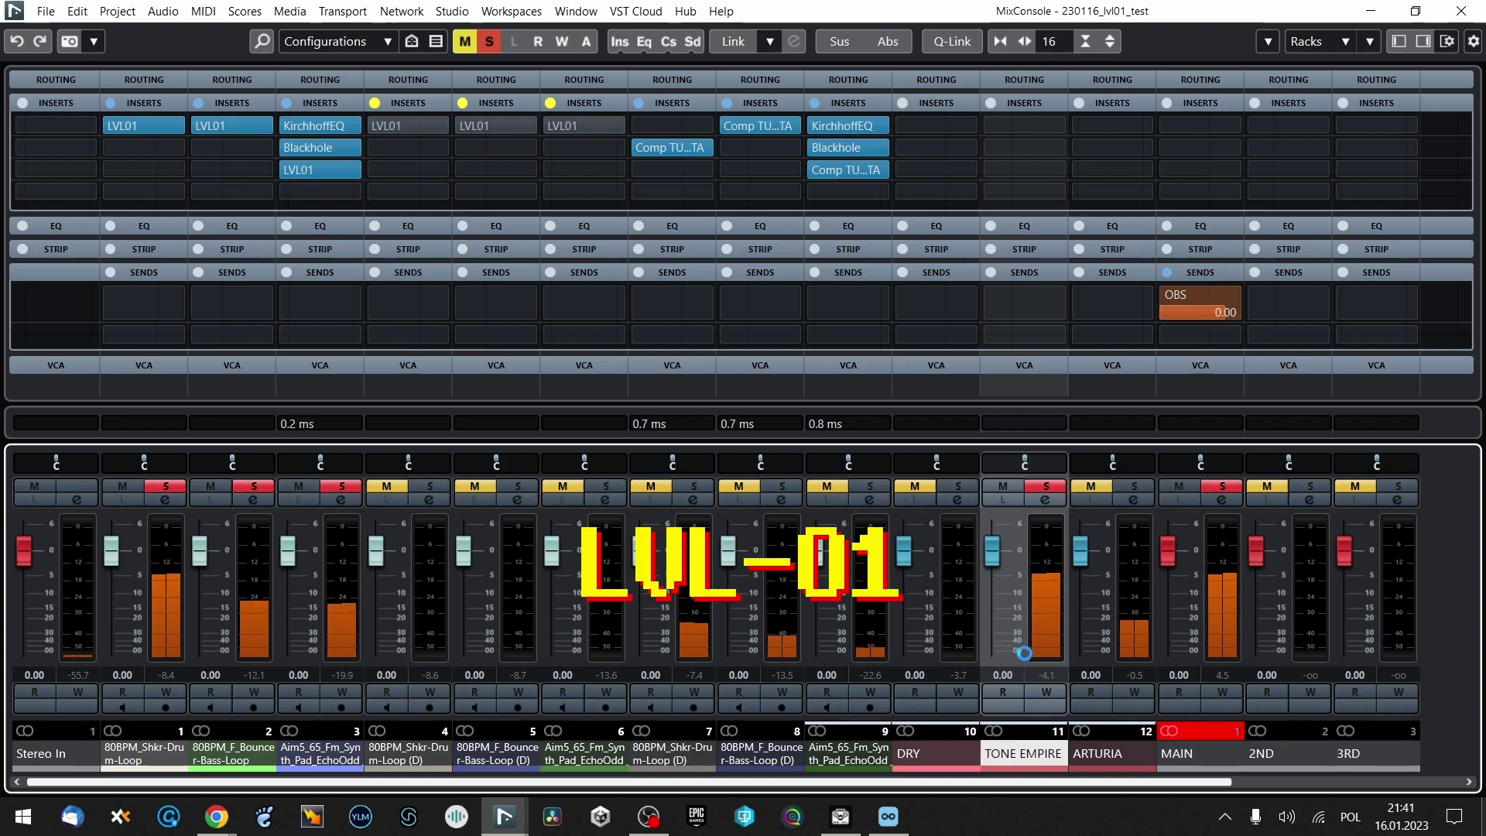